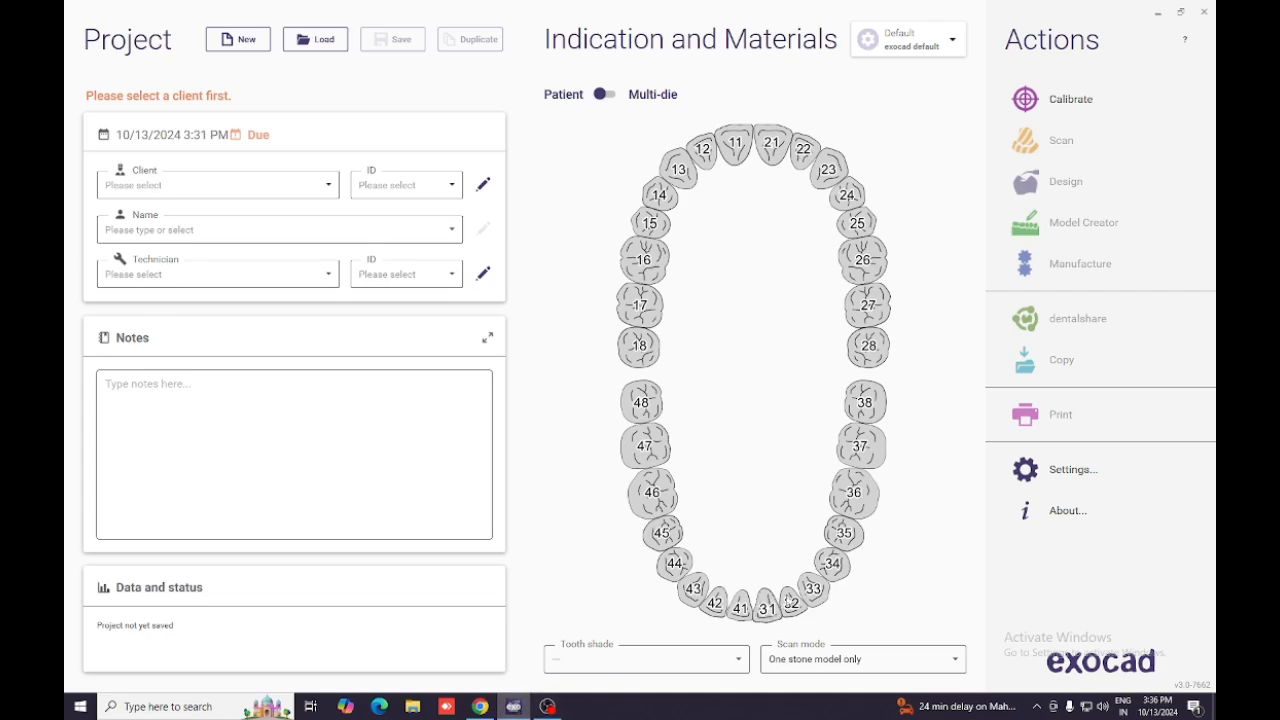
Assign the dentist as the project's client by choosing the existing client entry.
click(330, 186)
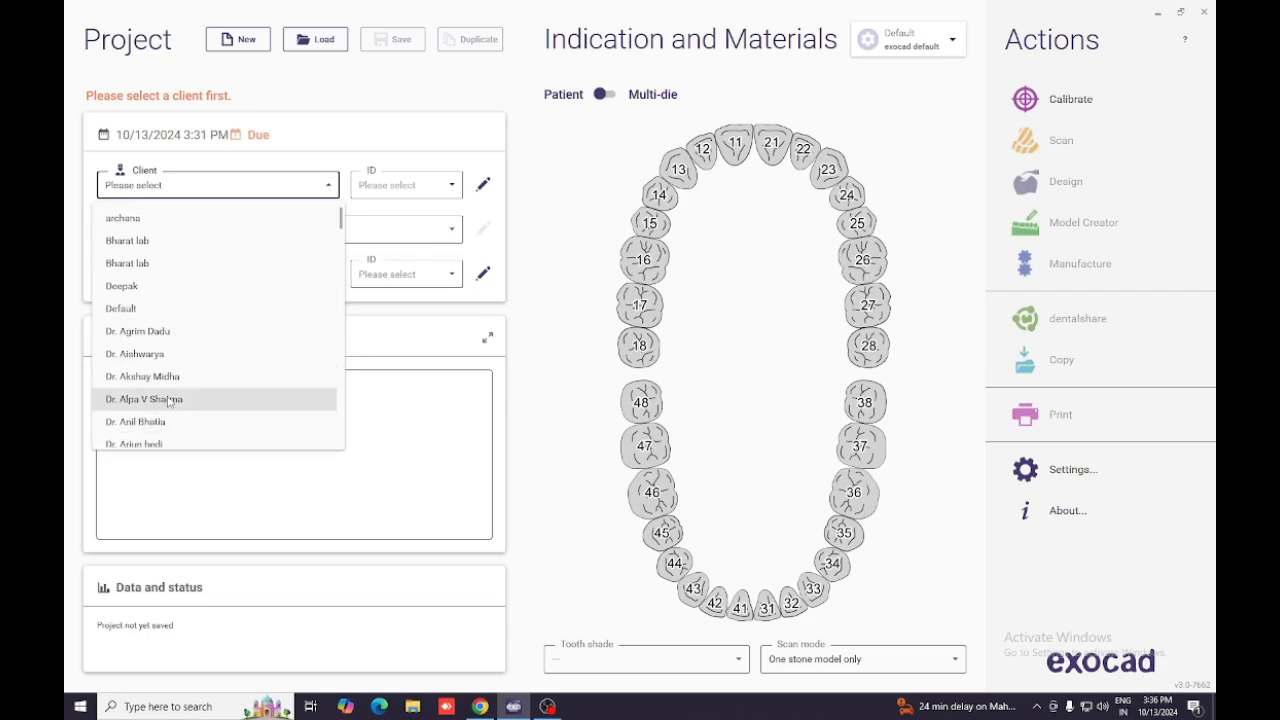
scroll(170, 395, down, 2)
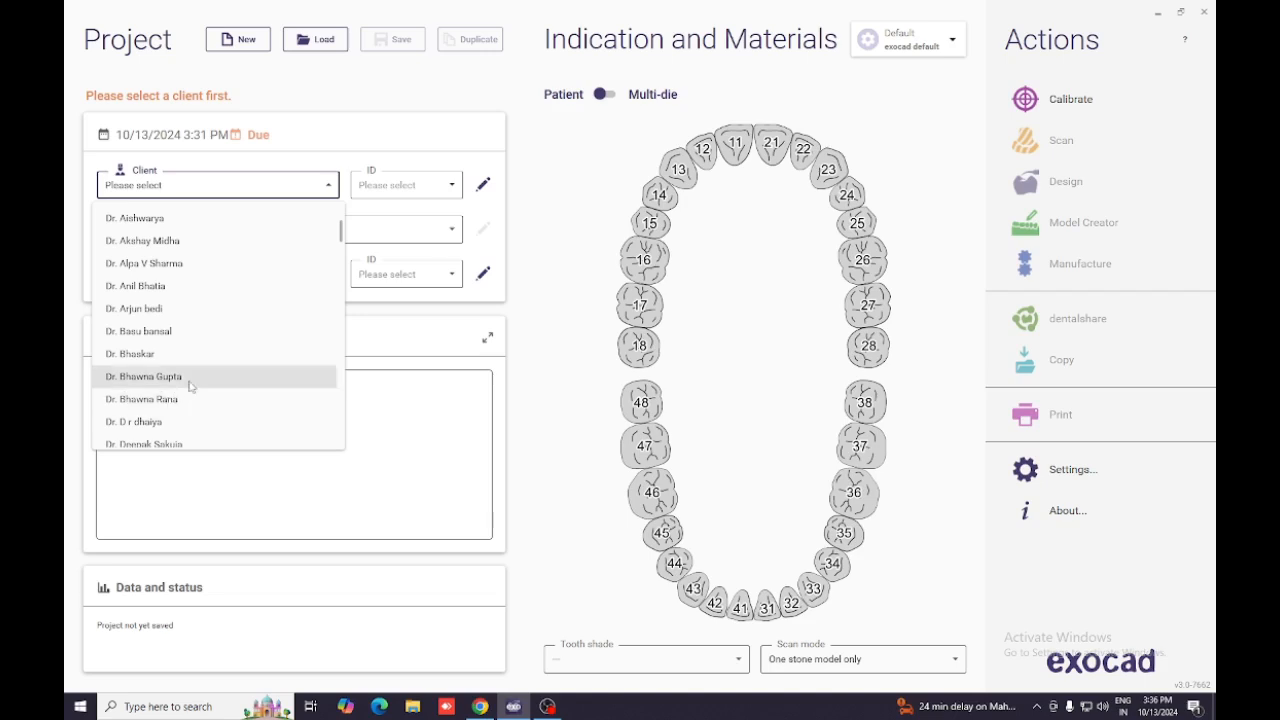
click(150, 376)
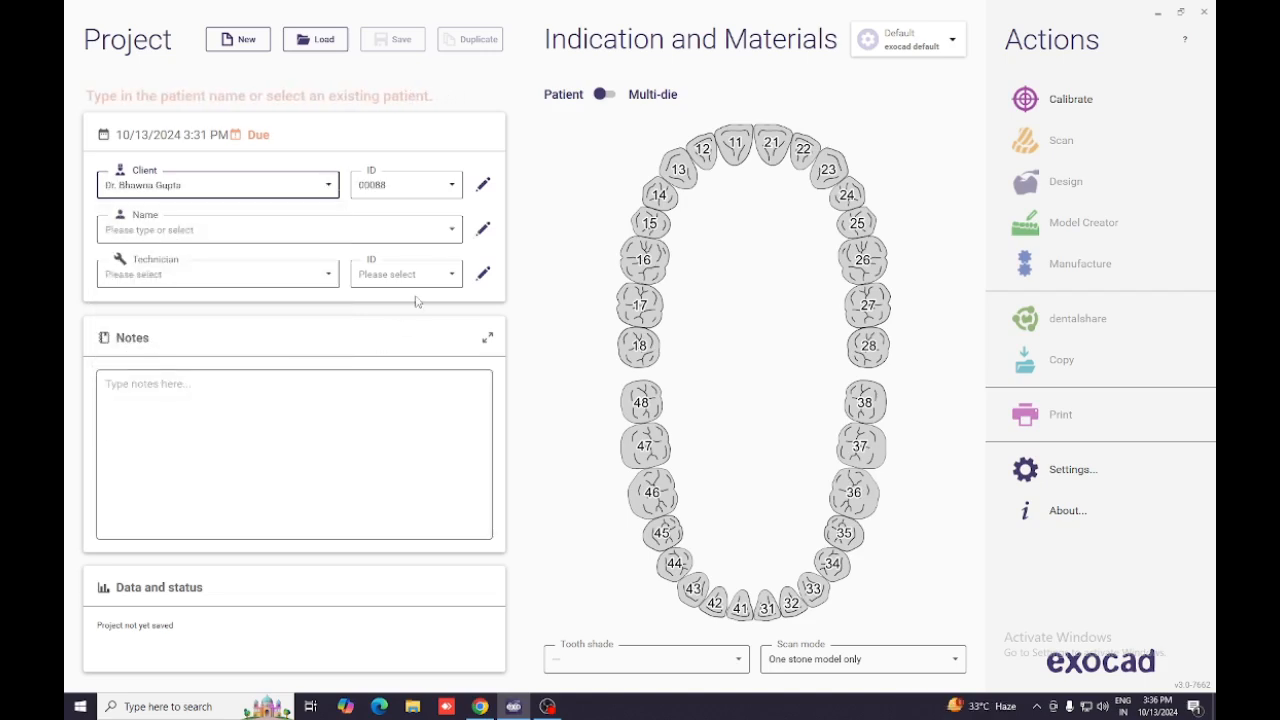
Add a new patient with the first name pfm and assign it to the project.
click(437, 241)
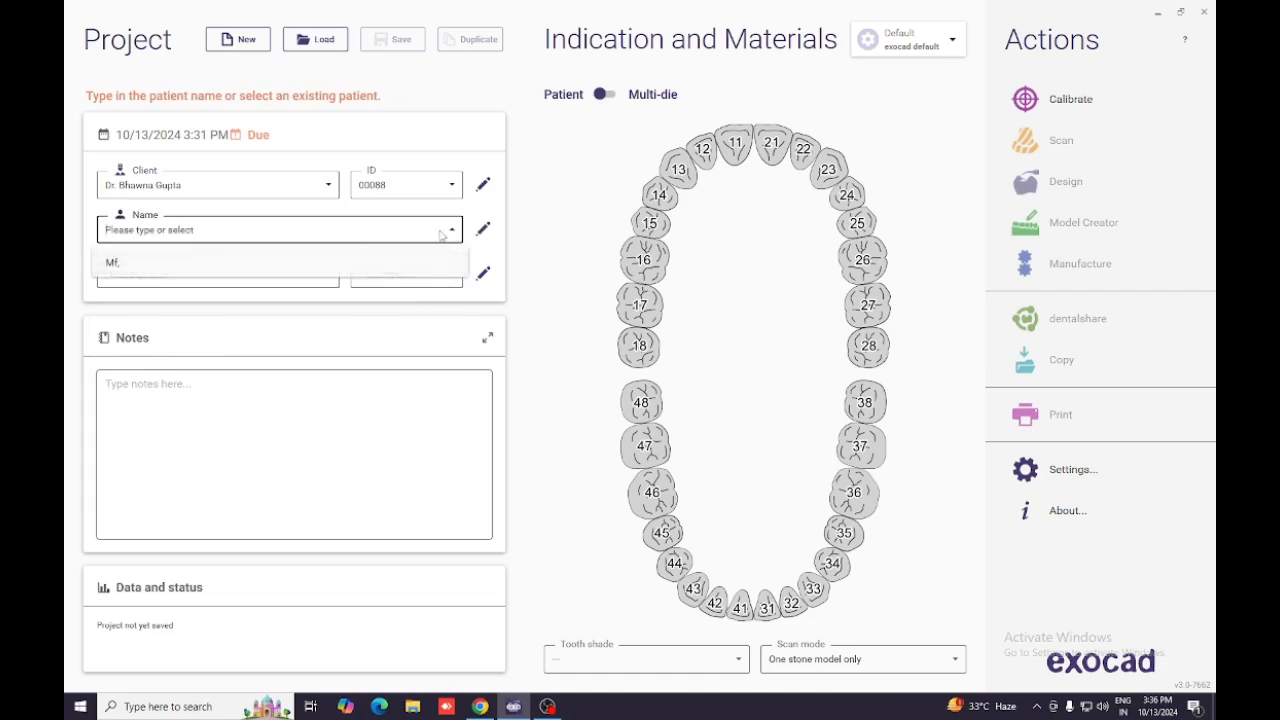
click(482, 230)
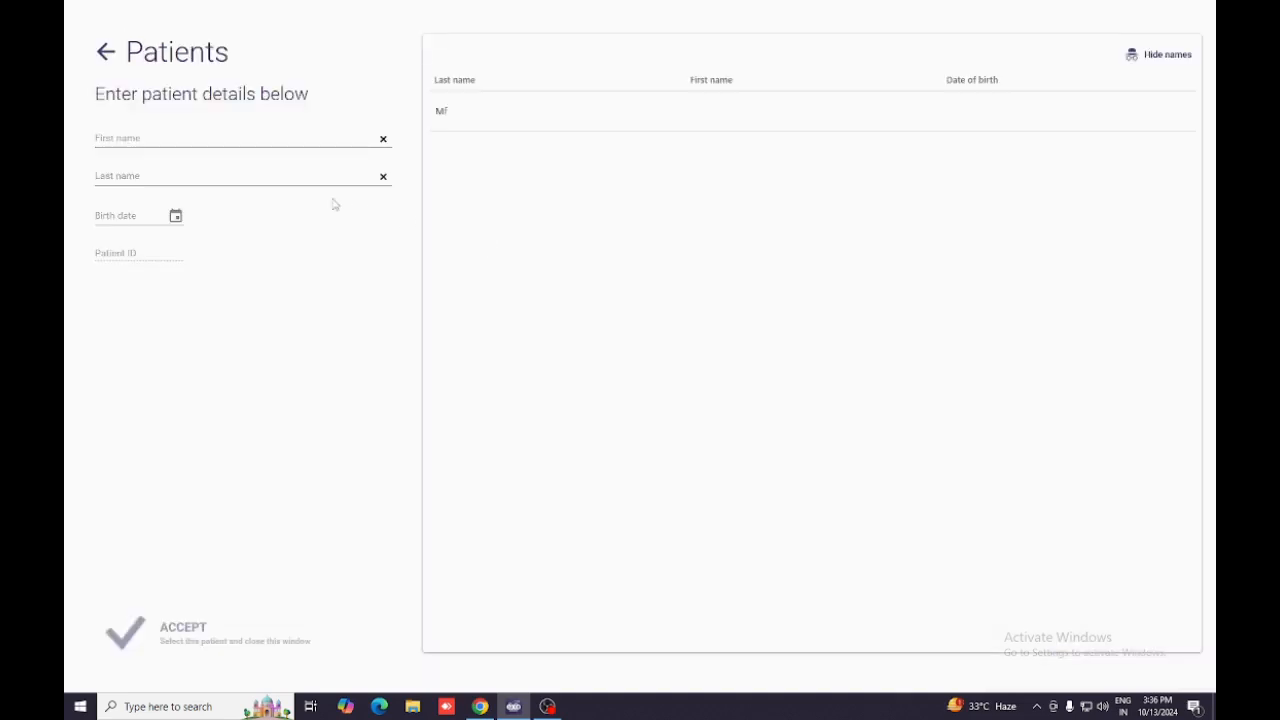
click(269, 144)
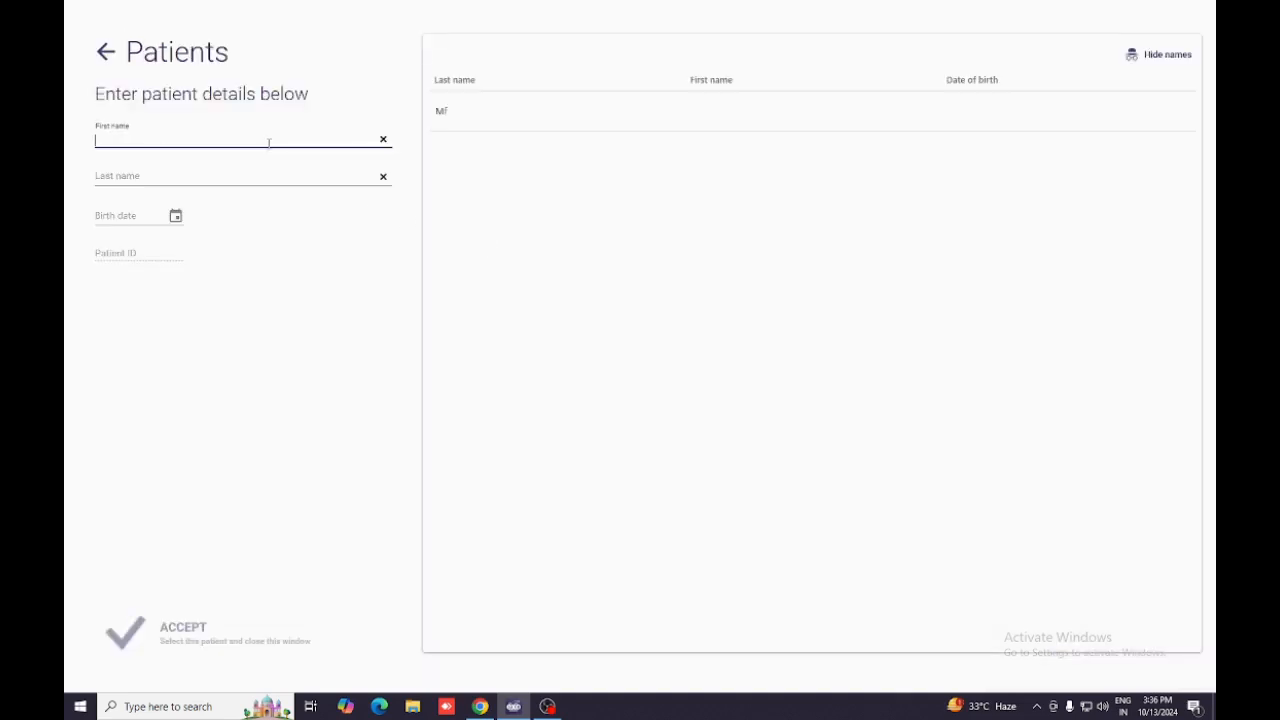
text(pfm)
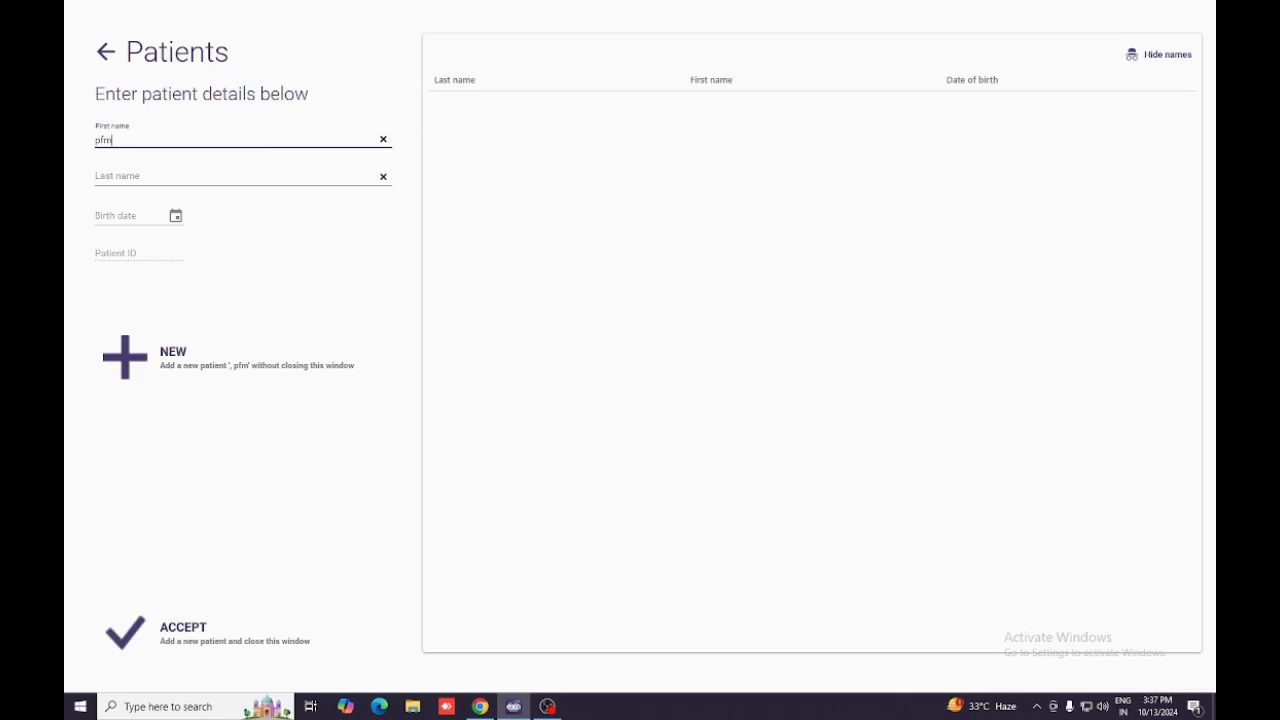
click(194, 638)
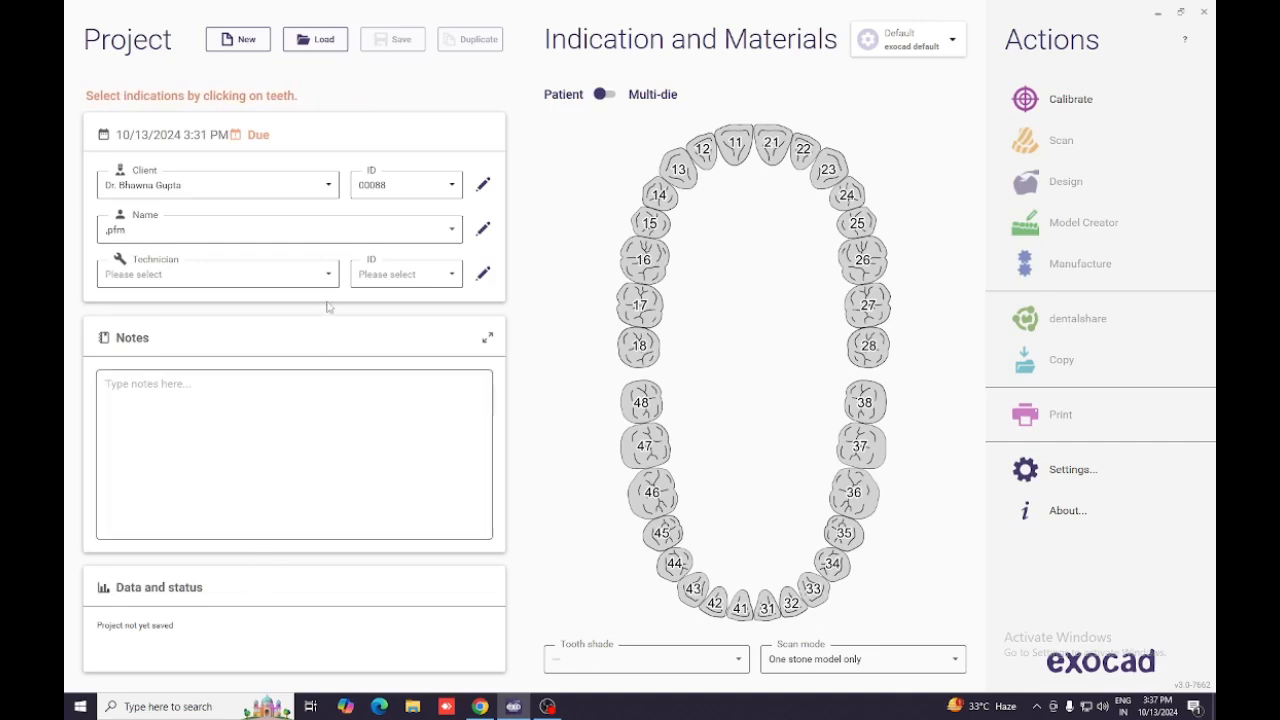
Define tooth 11 as an offset coping made of NP Metal.
click(747, 146)
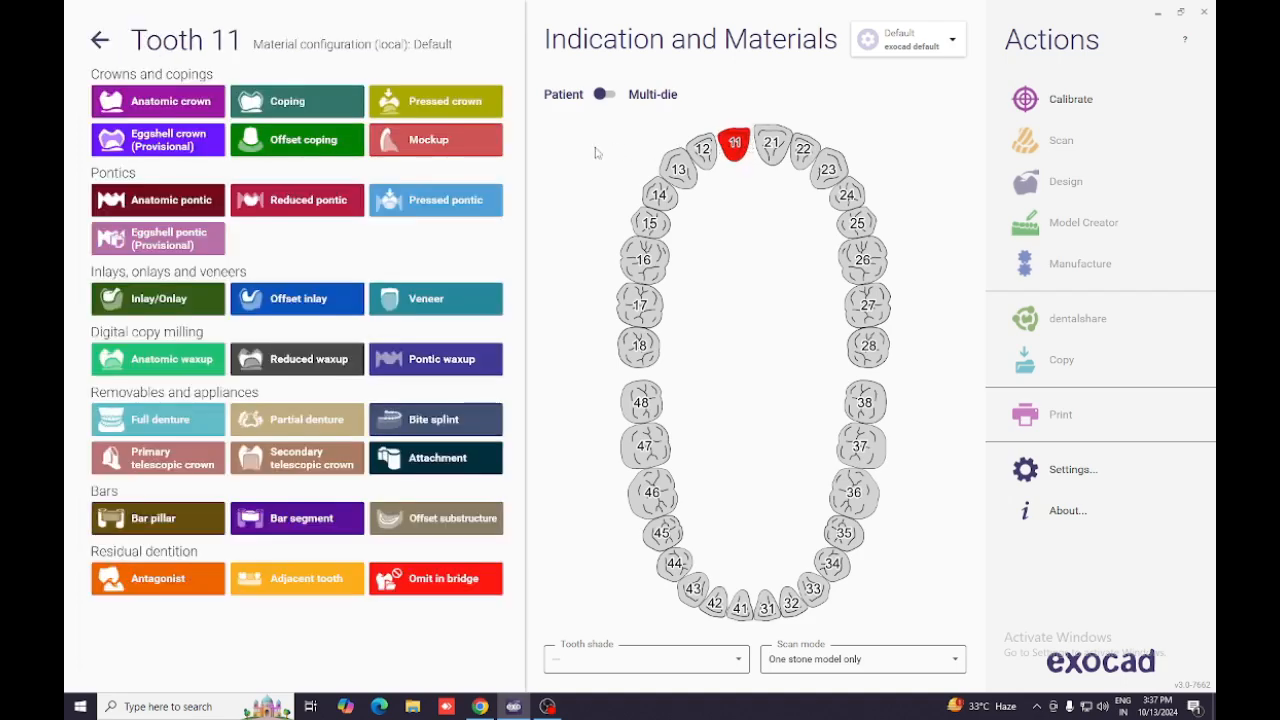
click(322, 144)
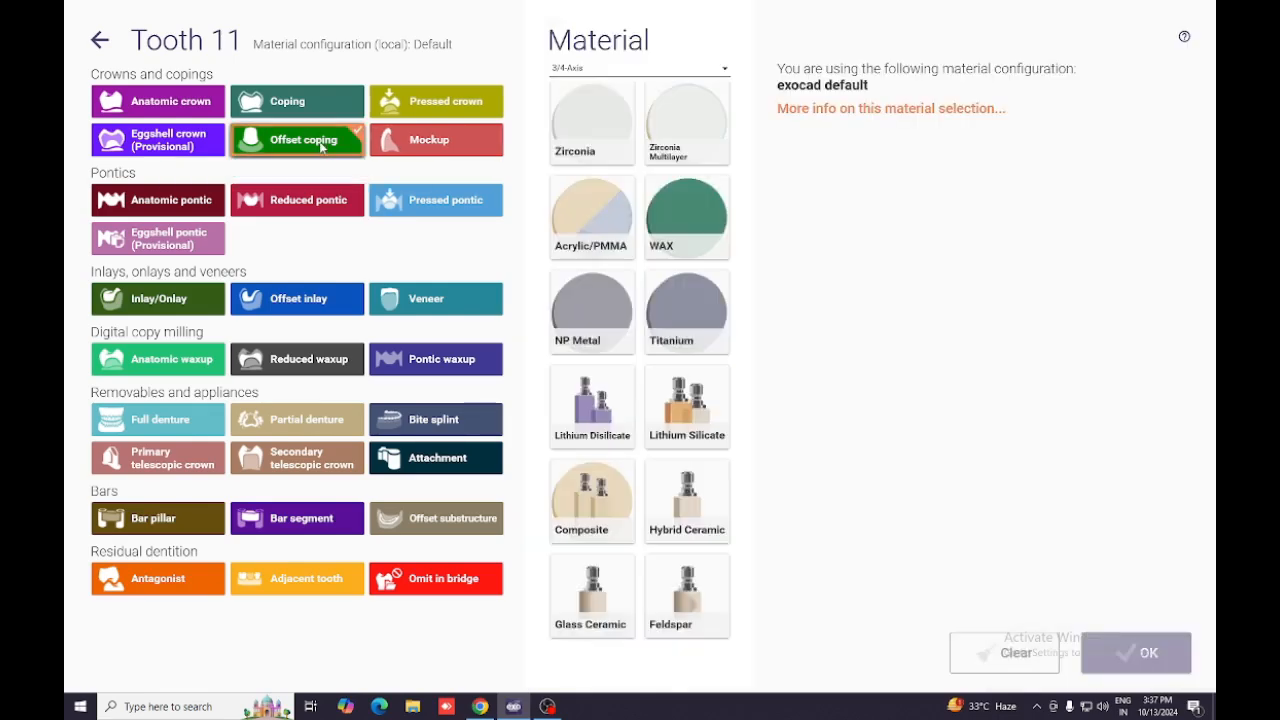
click(626, 318)
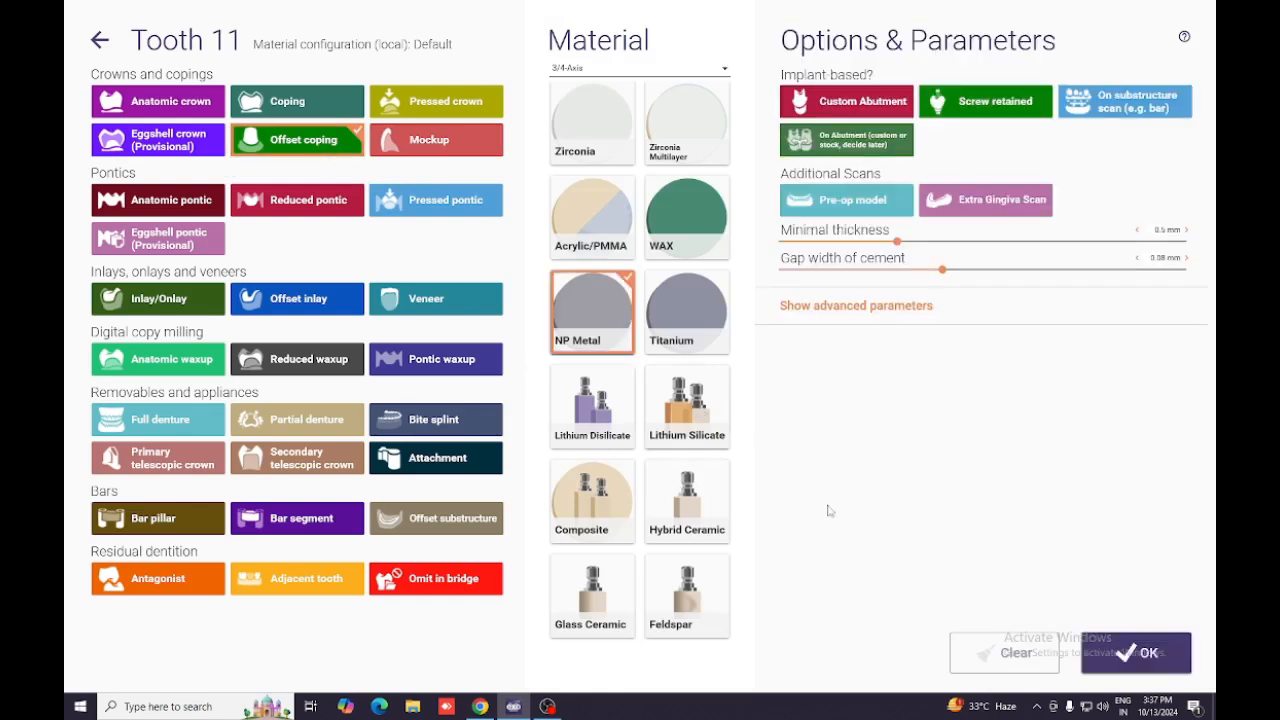
click(1150, 654)
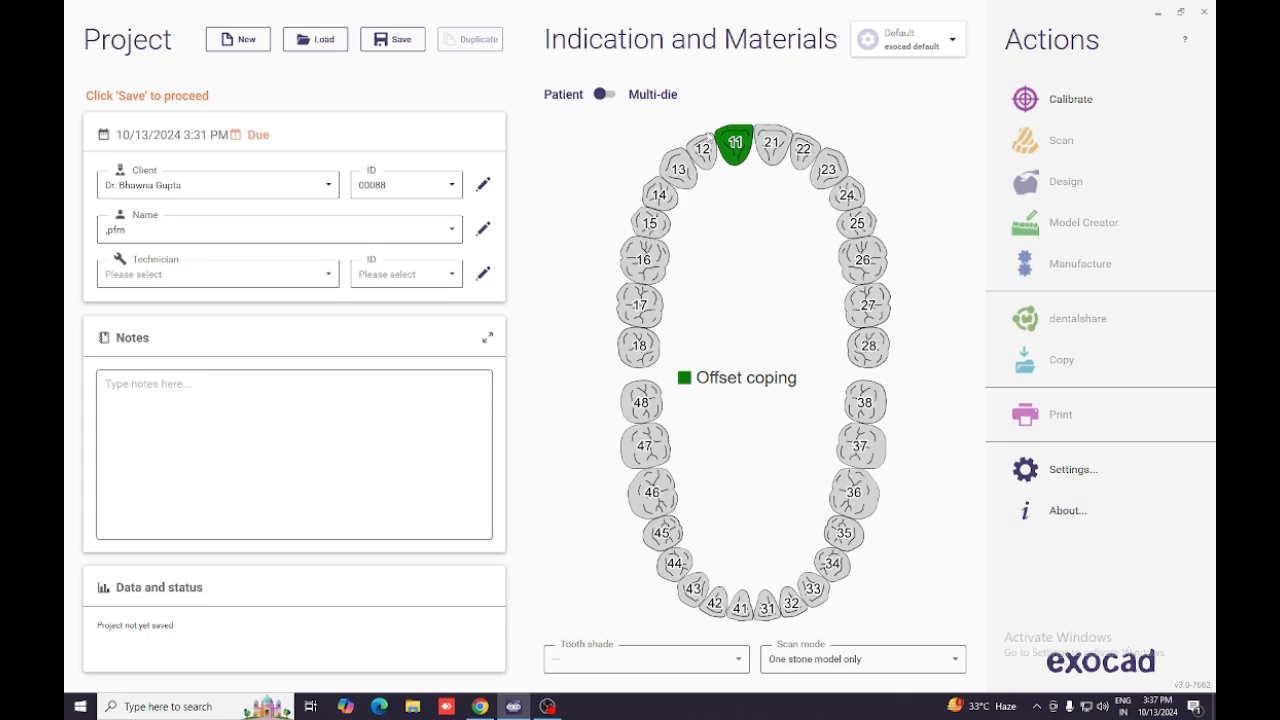
Apply tooth 11's offset coping definition to teeth 21, 34 and 36.
mouse_move(746, 167)
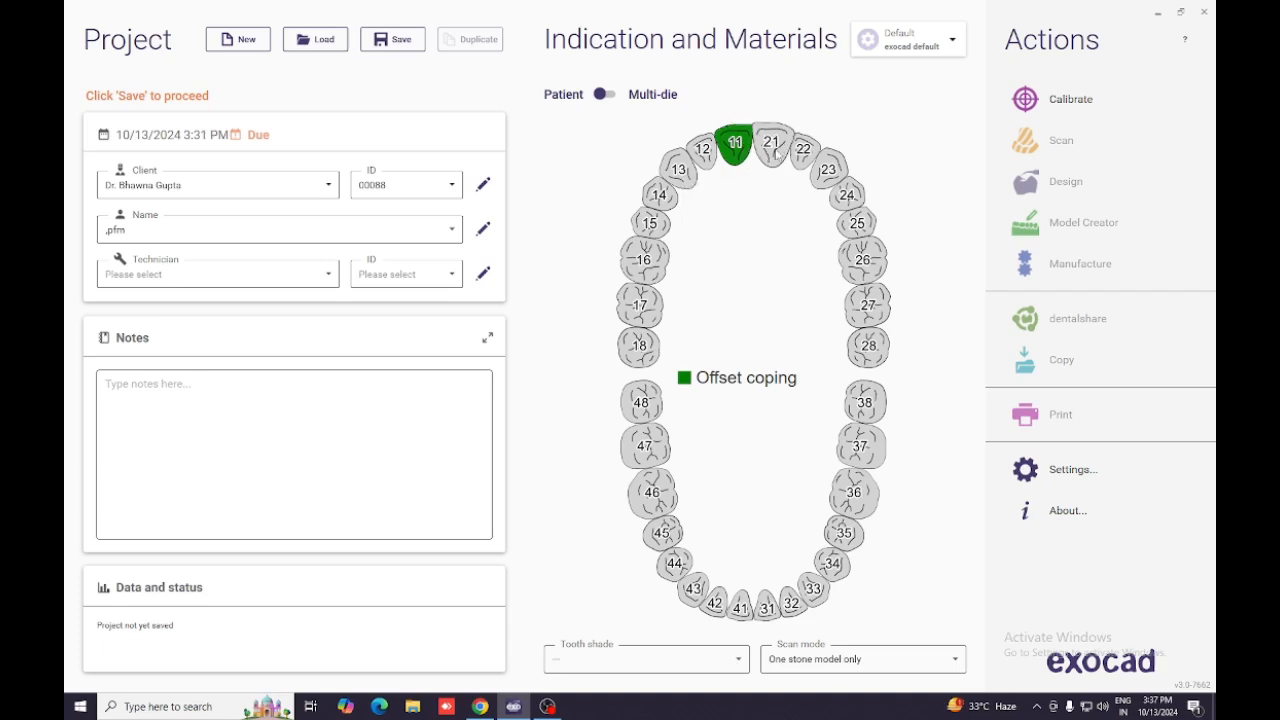
click(777, 150)
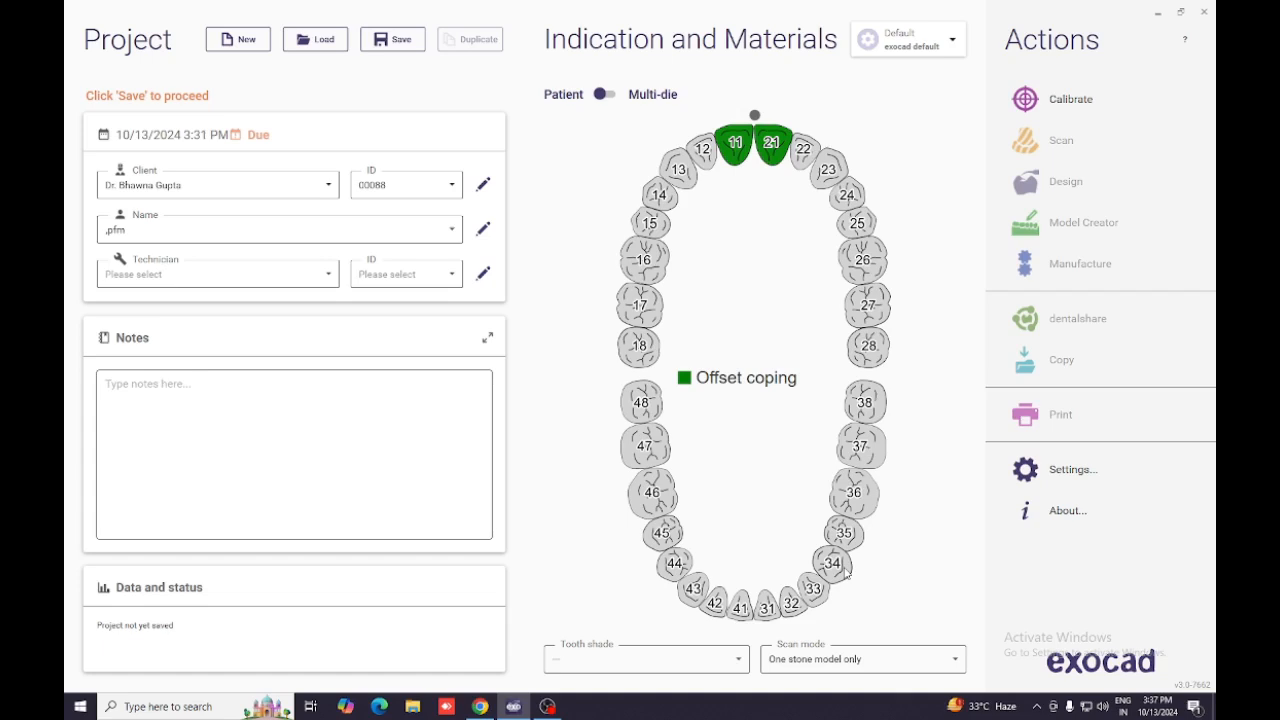
click(840, 567)
click(864, 506)
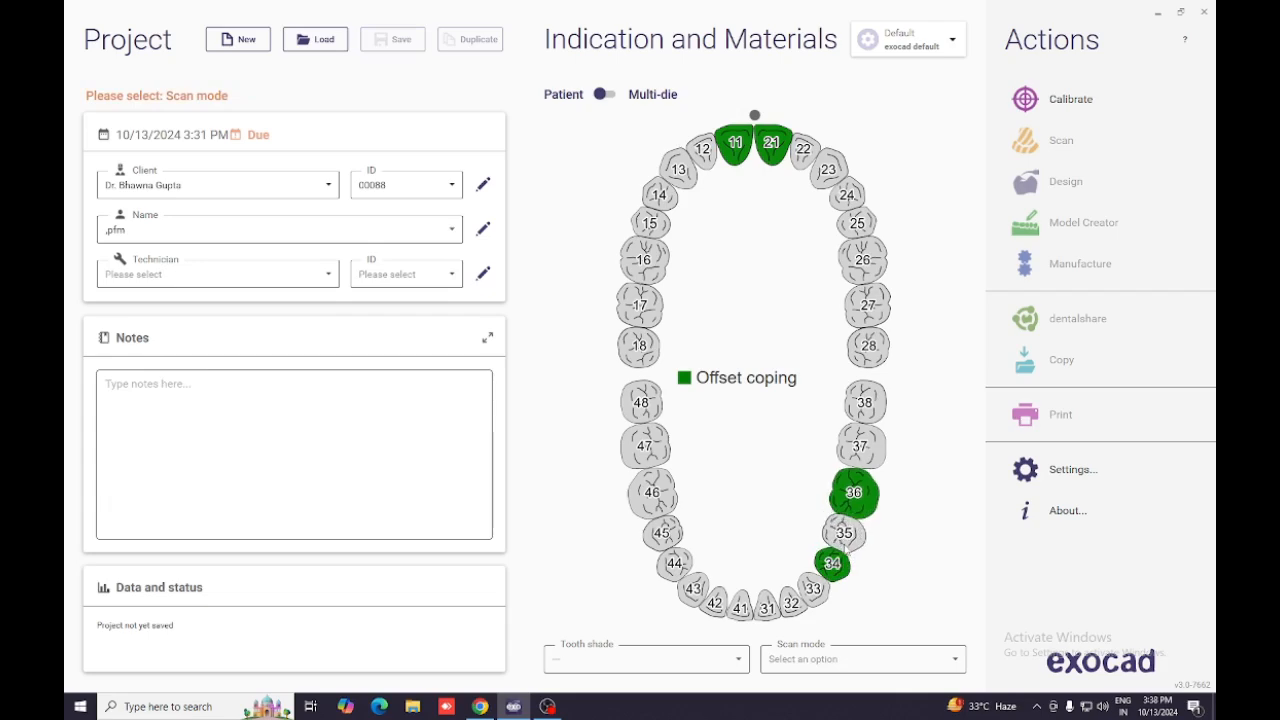
Define tooth 35 as a reduced pontic in NP Metal and connect teeth 11 and 21.
click(850, 538)
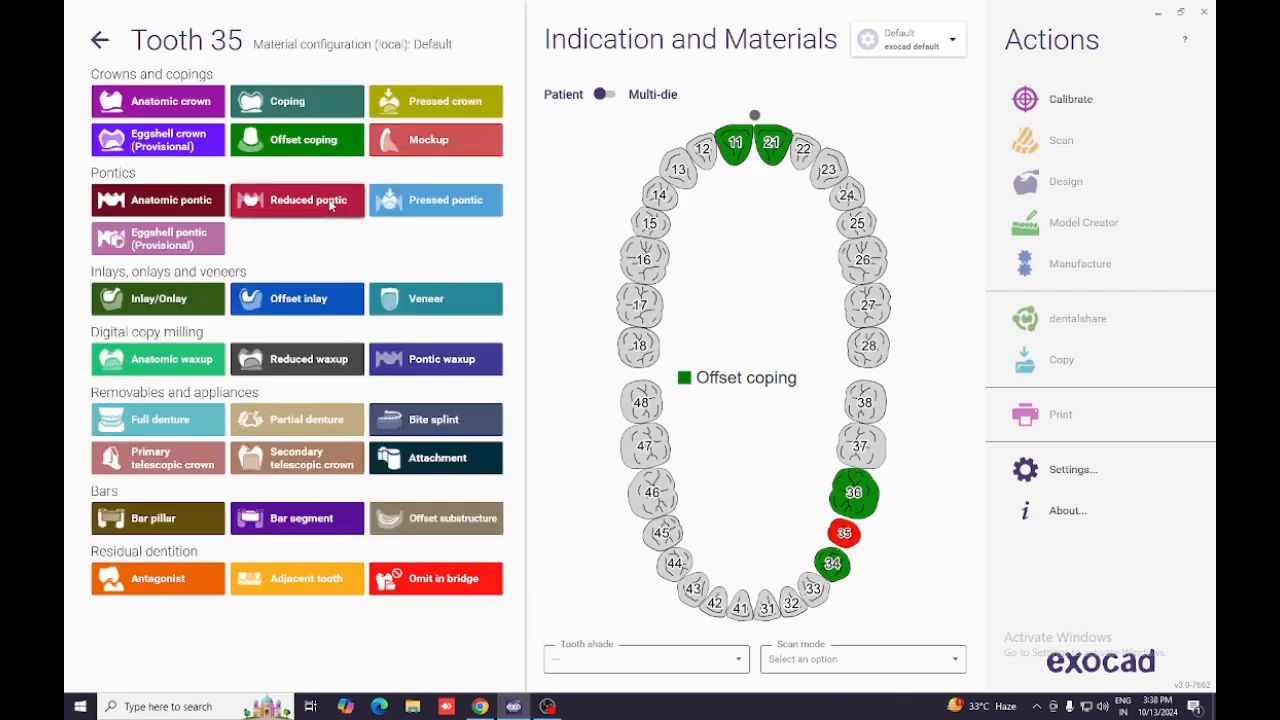
click(331, 203)
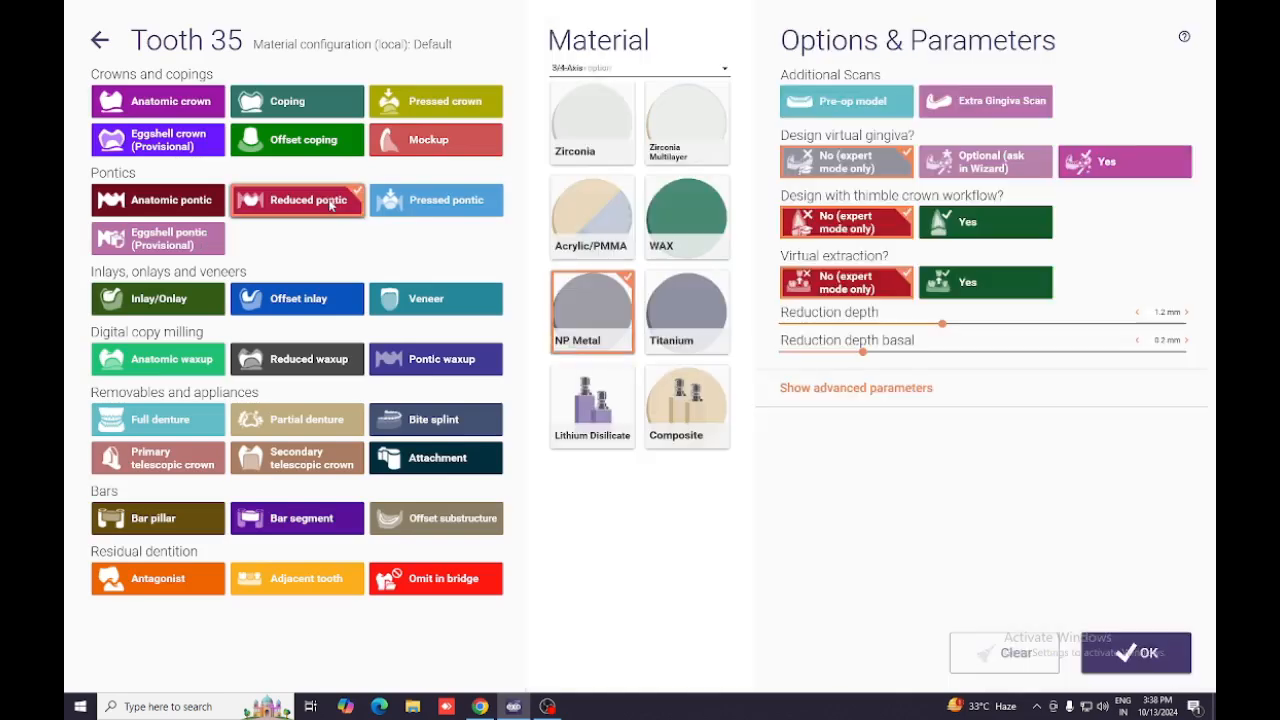
click(1155, 660)
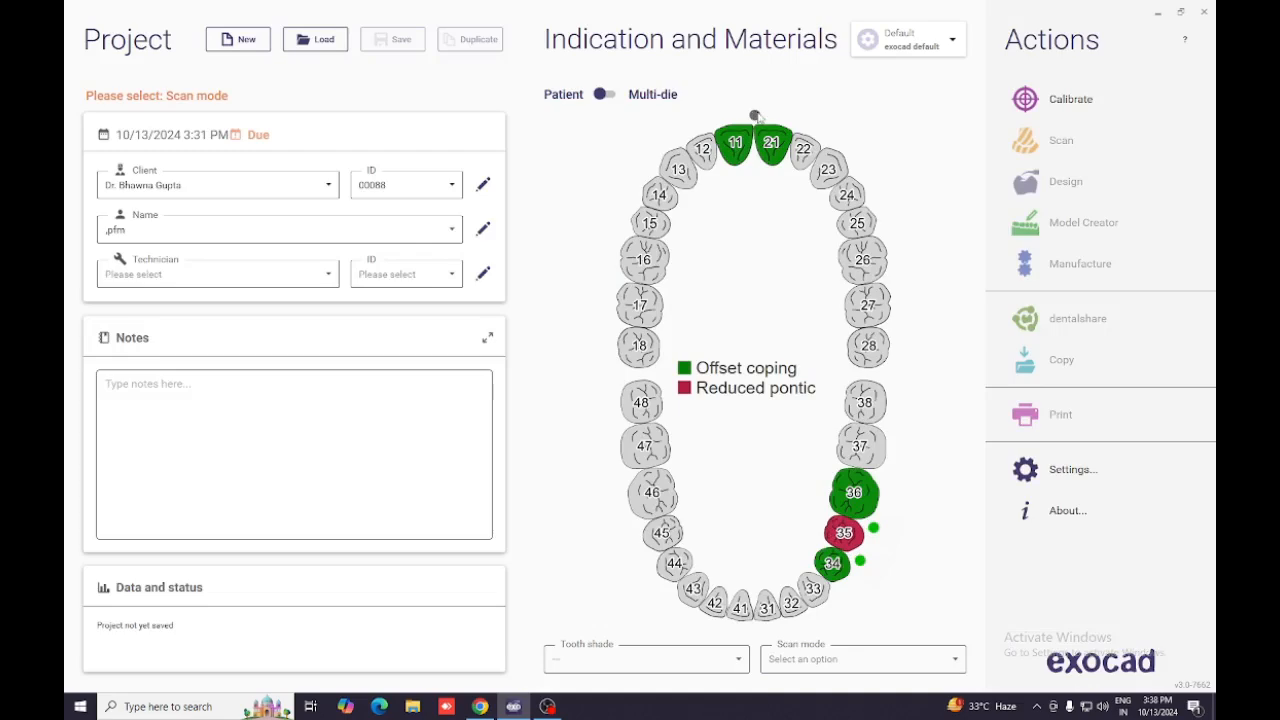
click(756, 116)
Set the scan mode to Two stone models in occlusion and save the project.
click(955, 663)
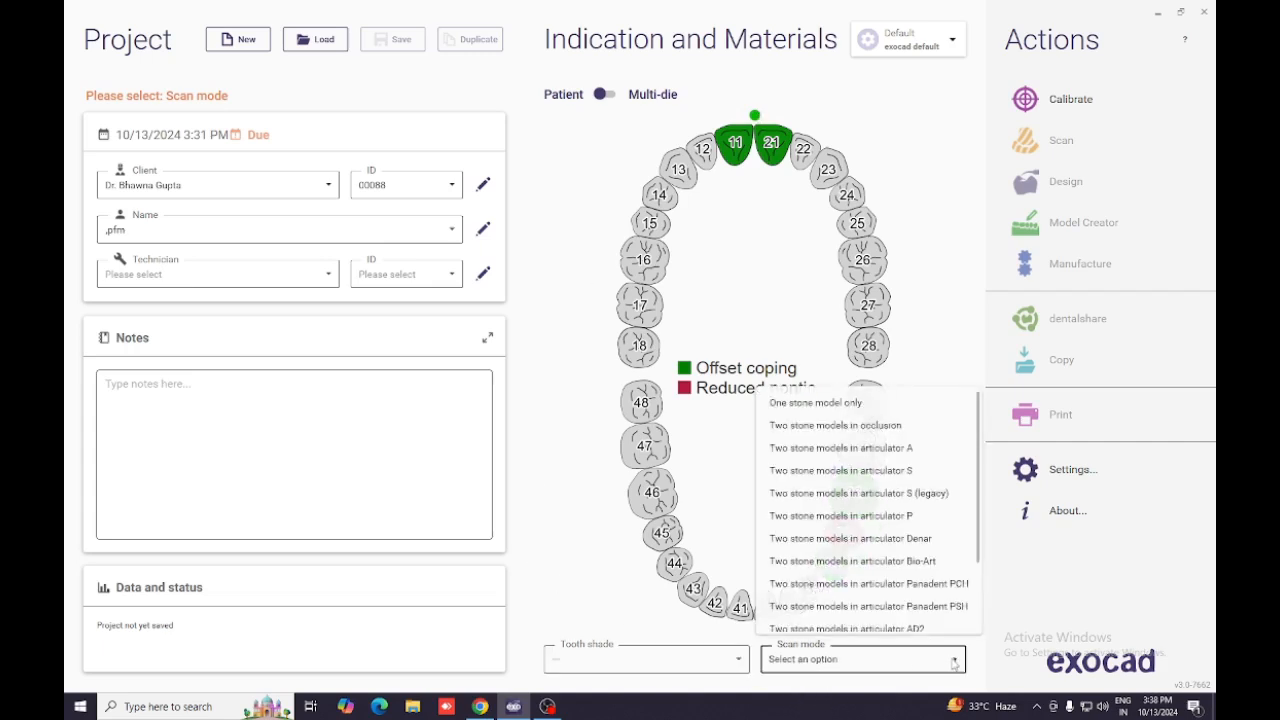
scroll(905, 500, down, 2)
scroll(905, 497, up, 2)
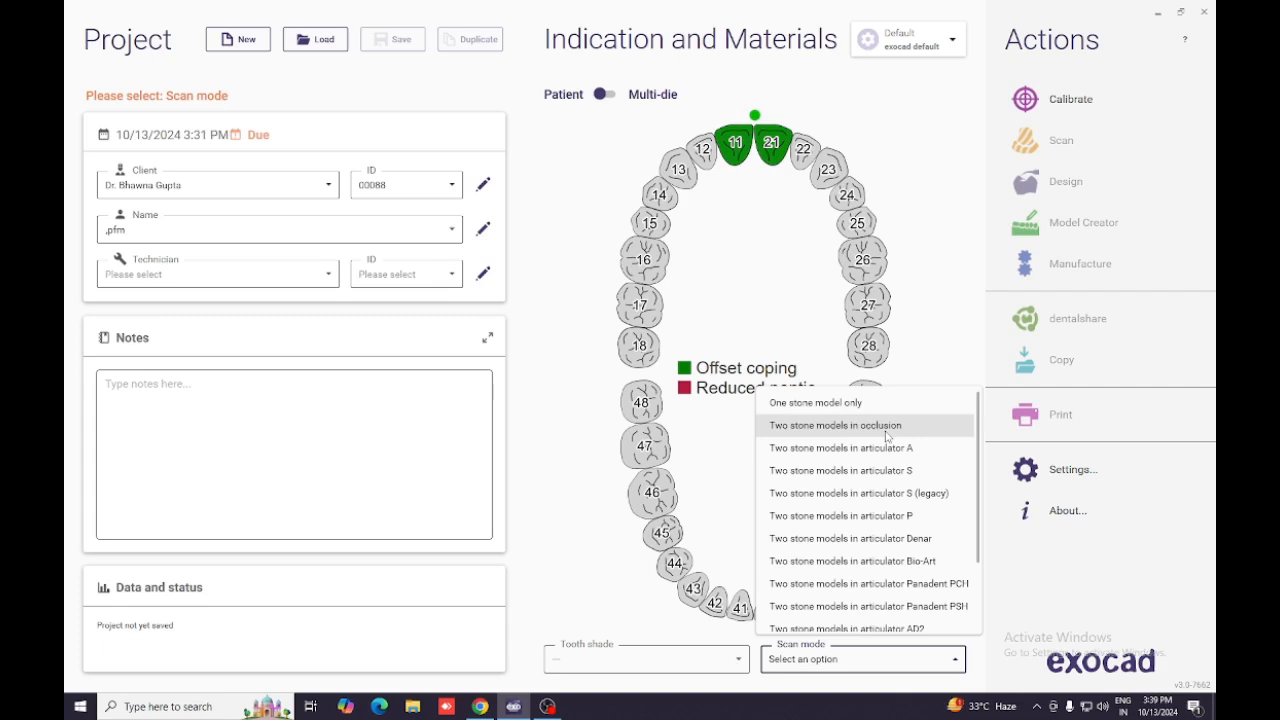
click(886, 432)
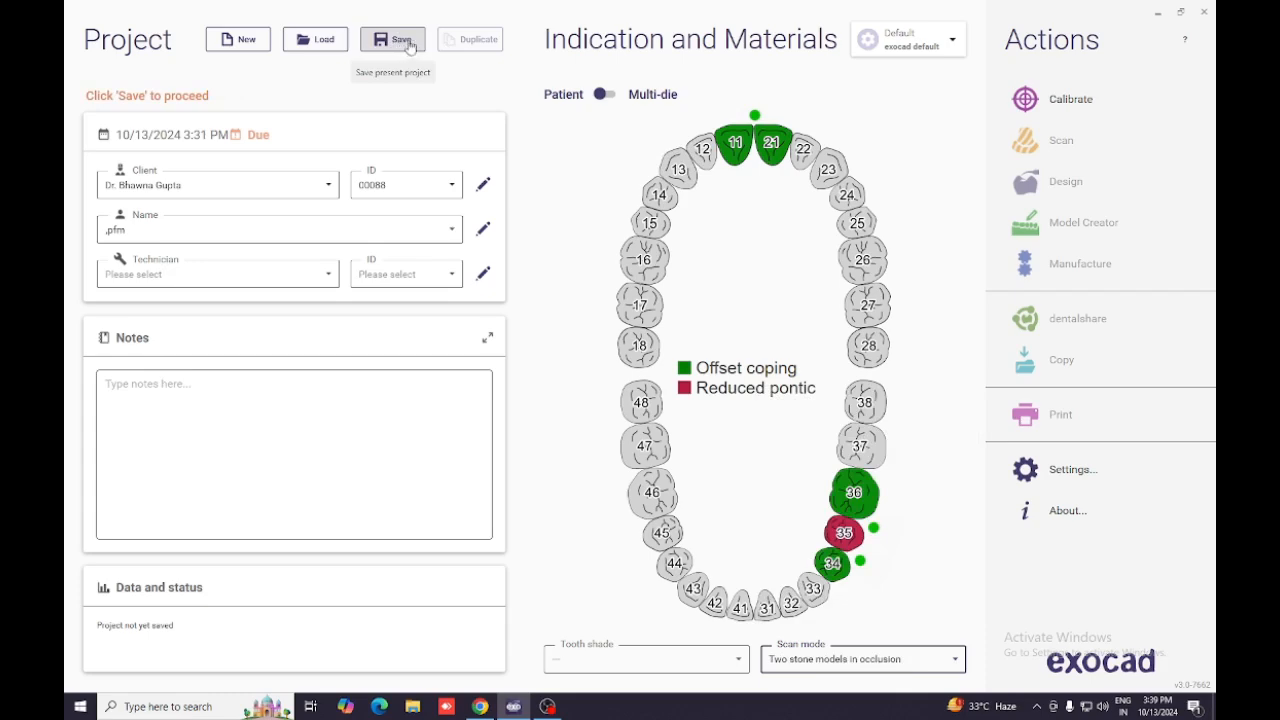
click(405, 52)
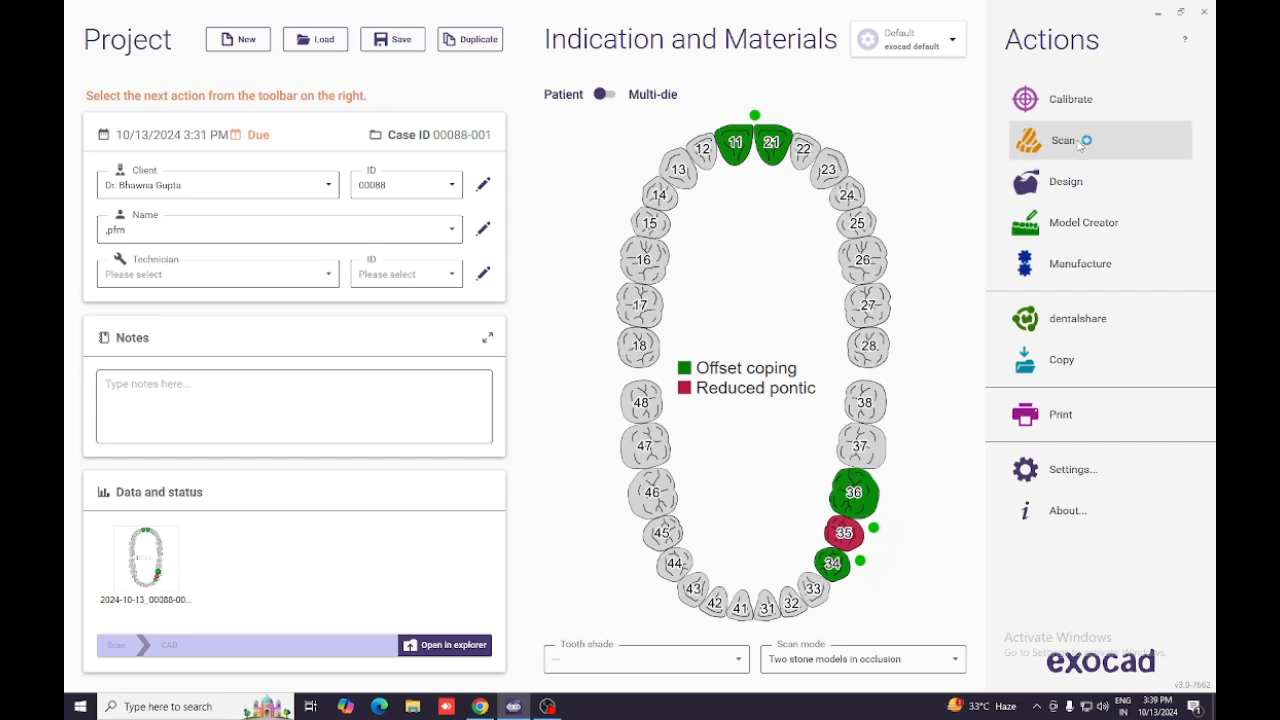
Launch the Shining 3D scan software for this case and set the scan model to Non separated model.
click(1080, 145)
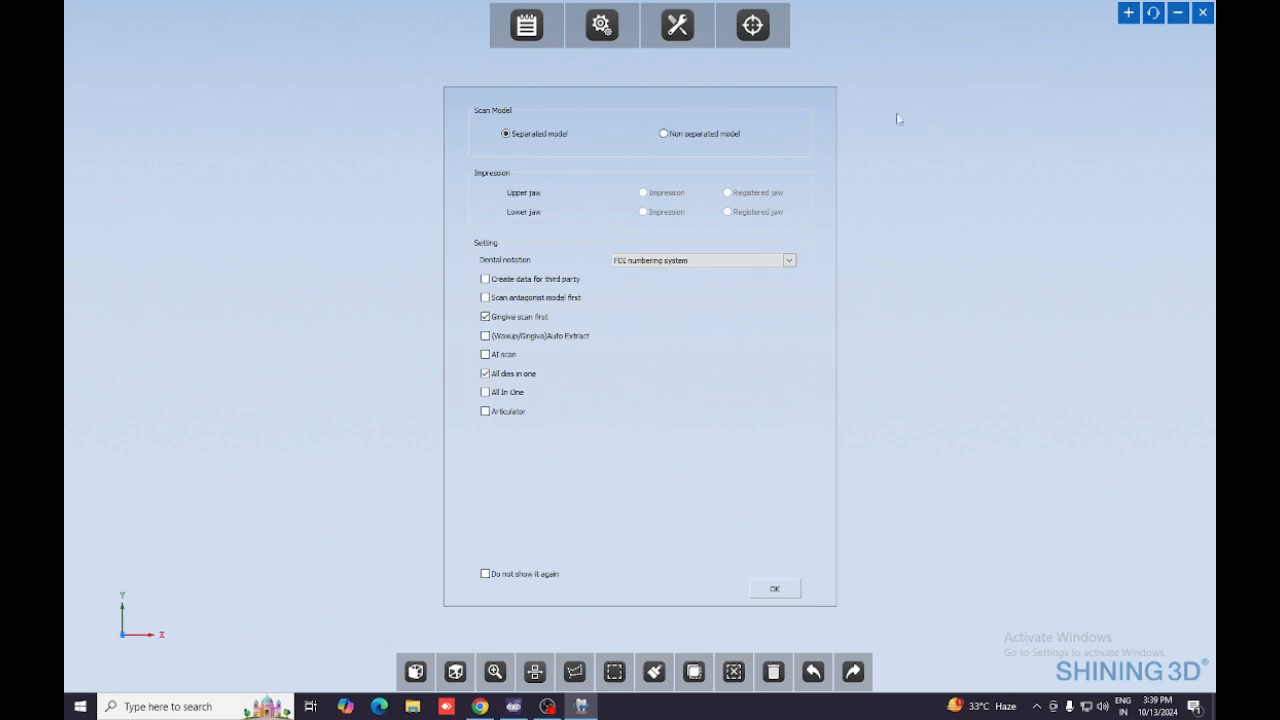
click(665, 135)
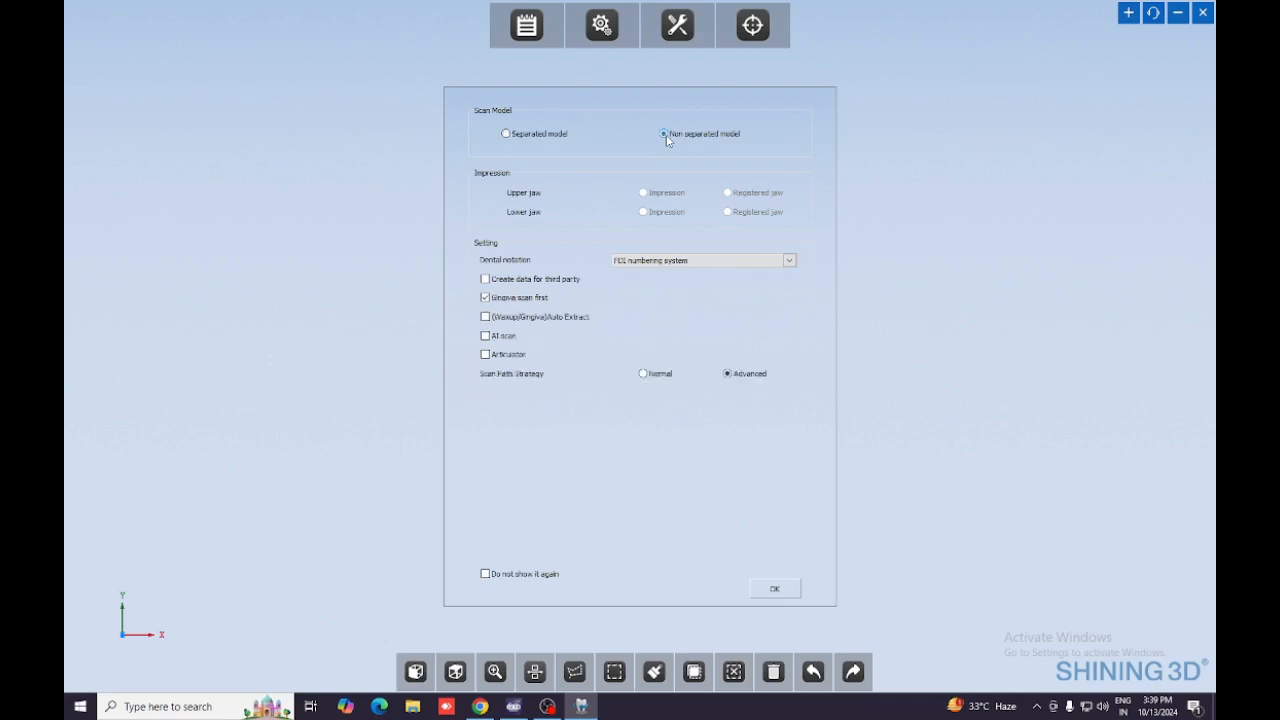
click(776, 592)
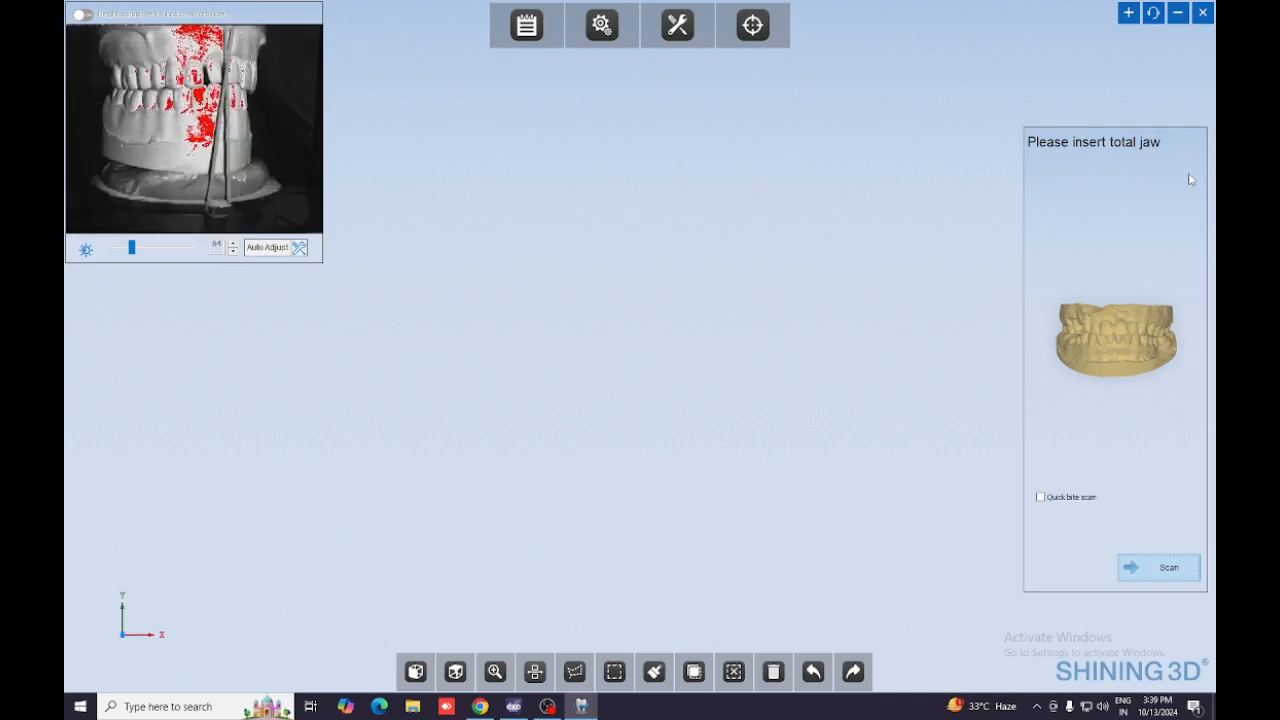
Scan the total jaw with both models in occlusion and accept the scan data.
click(1170, 567)
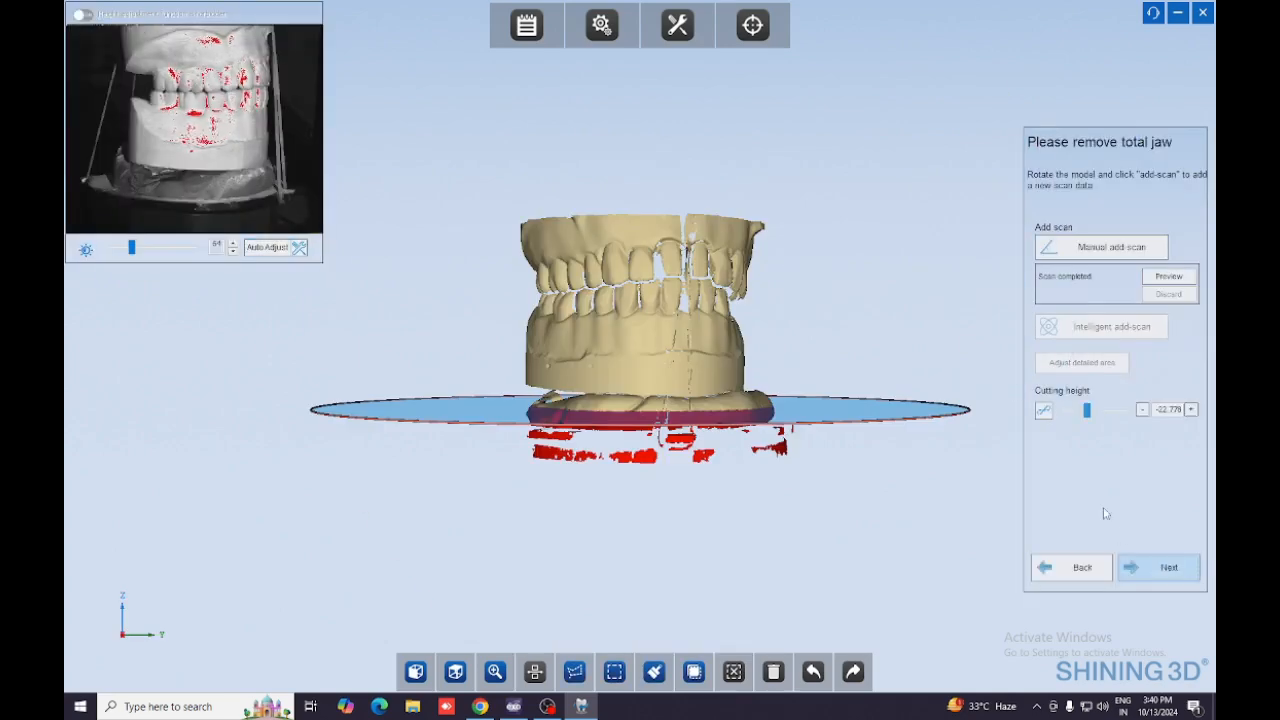
click(1170, 568)
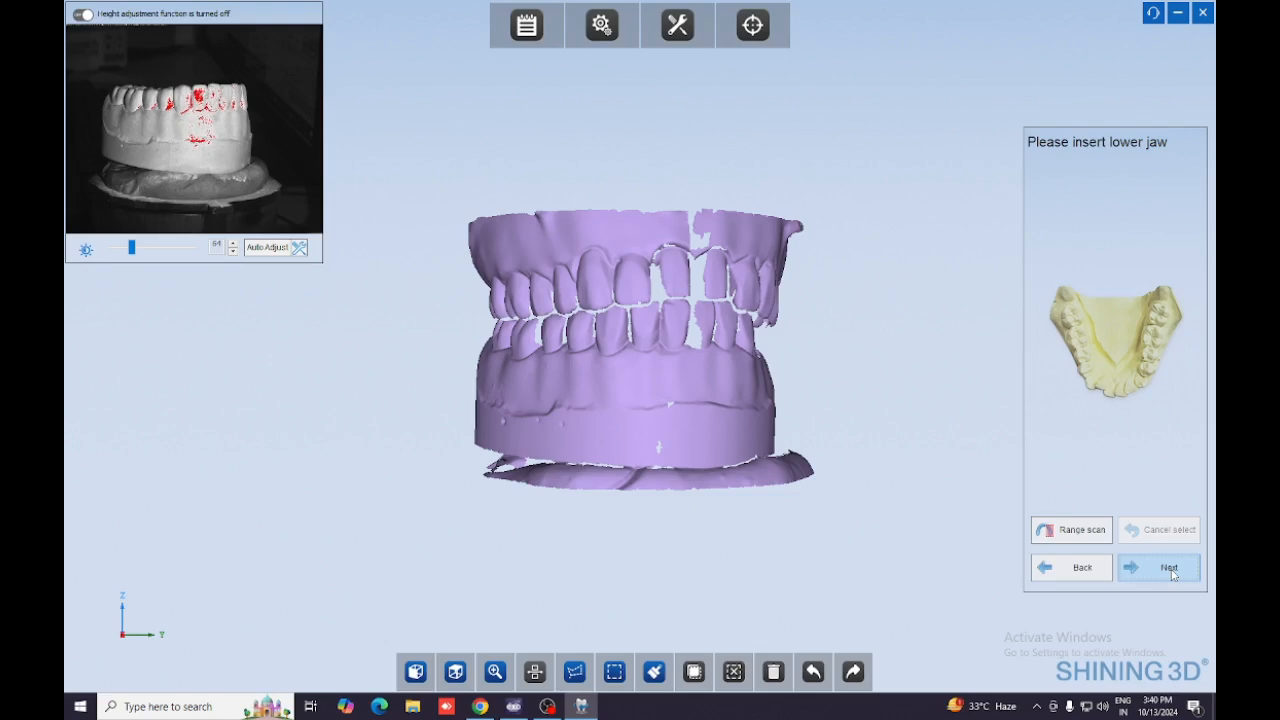
Scan the lower jaw, inspect the prepared teeth on the scan, and accept the data.
click(1168, 567)
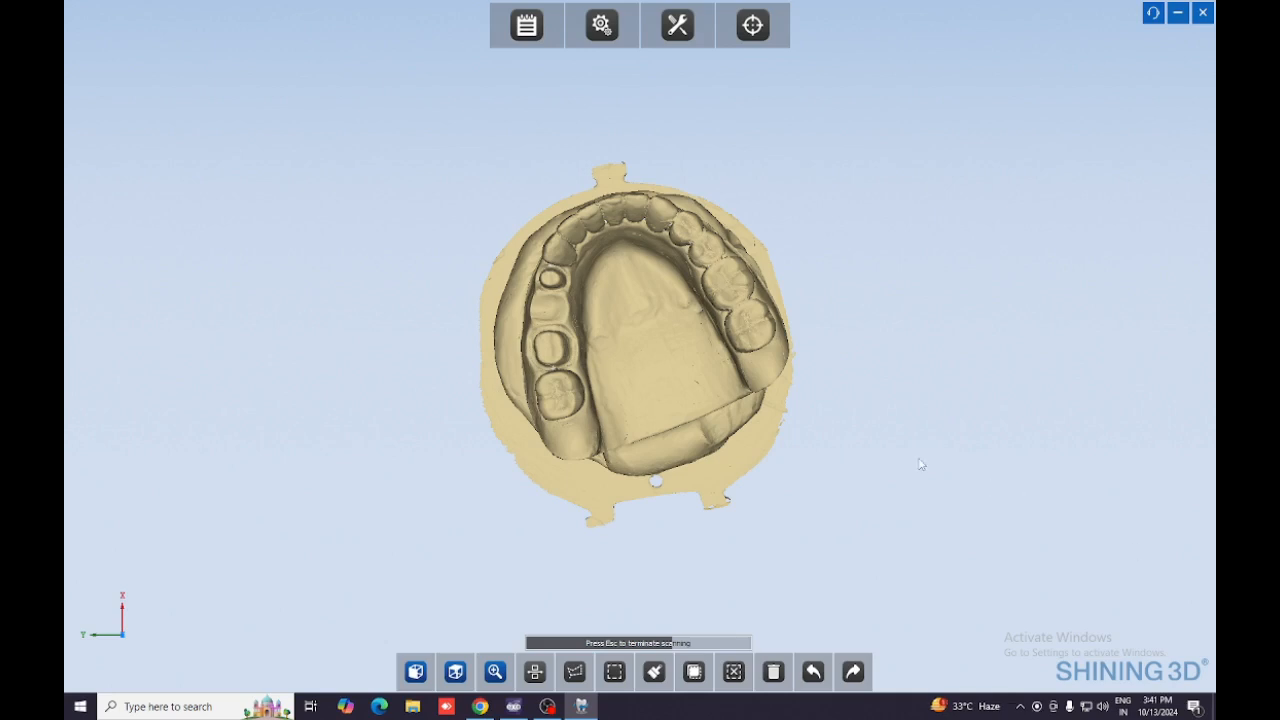
scroll(547, 259, up, 3)
drag(826, 194, 834, 278)
drag(701, 281, 755, 248)
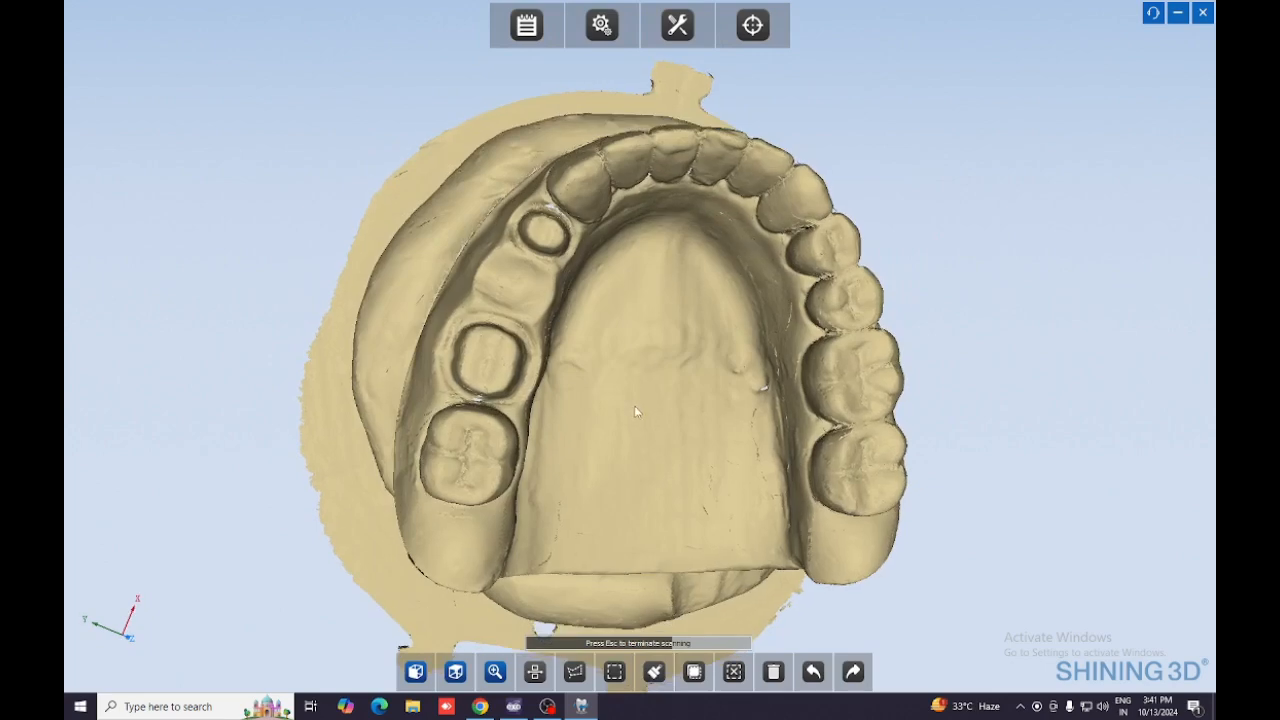
drag(634, 410, 603, 399)
drag(913, 555, 730, 238)
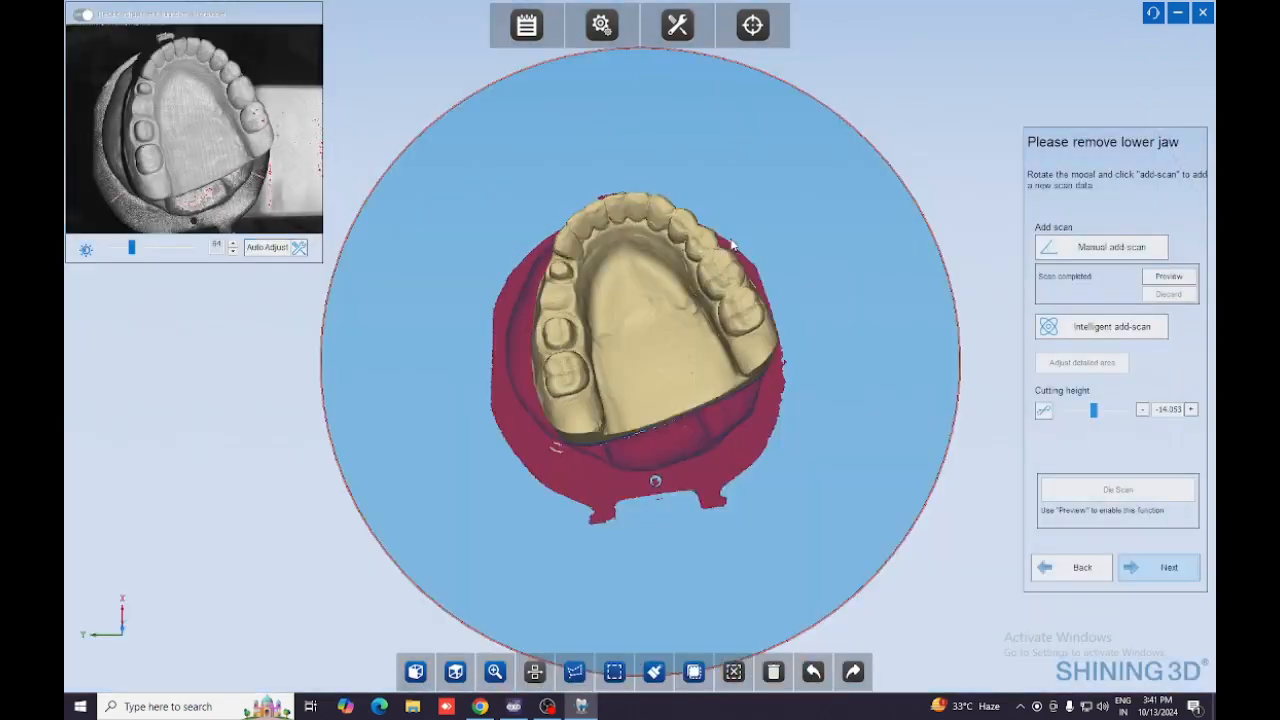
click(1148, 568)
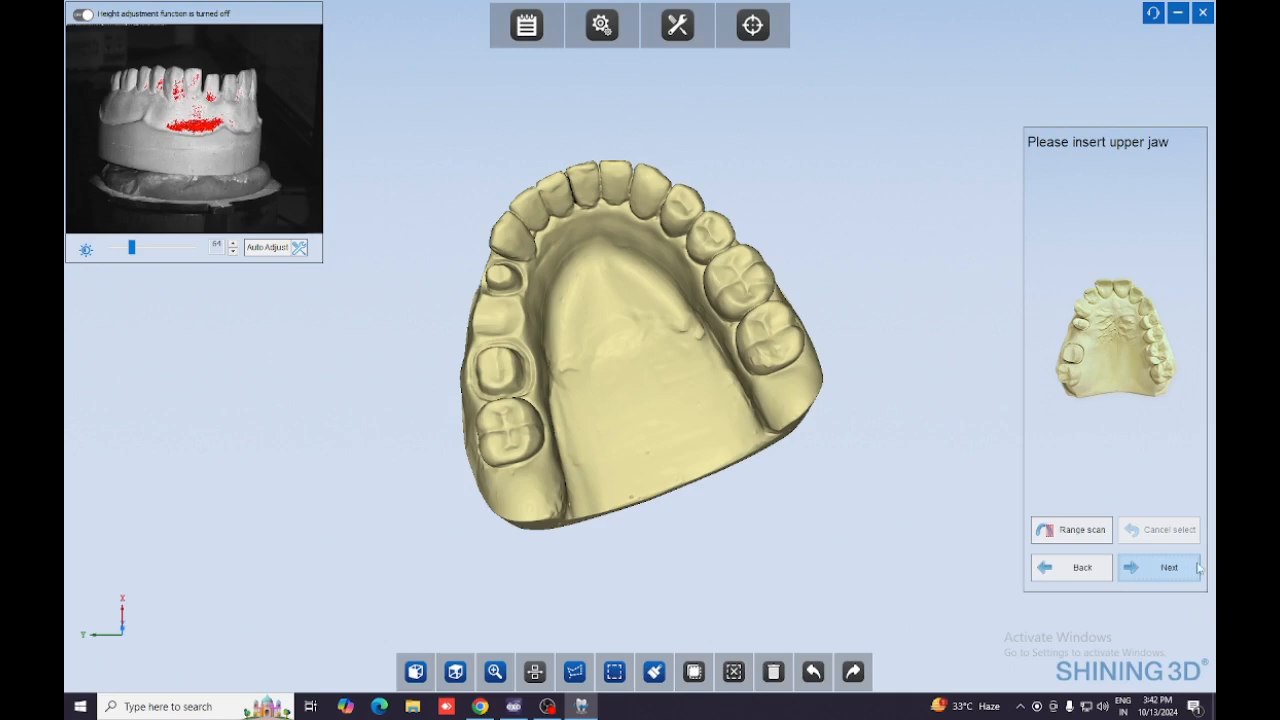
Scan the upper jaw and accept the alignment of the lower and upper jaws to the total jaw scan.
click(1168, 567)
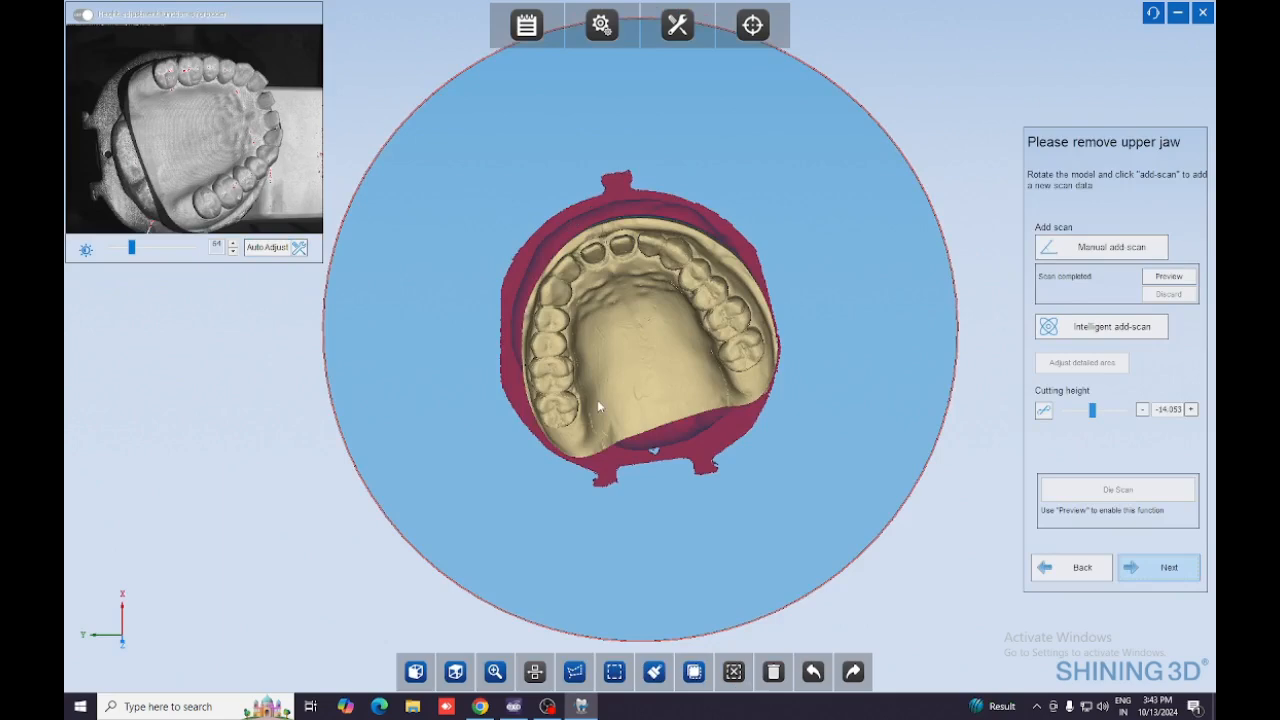
click(1165, 568)
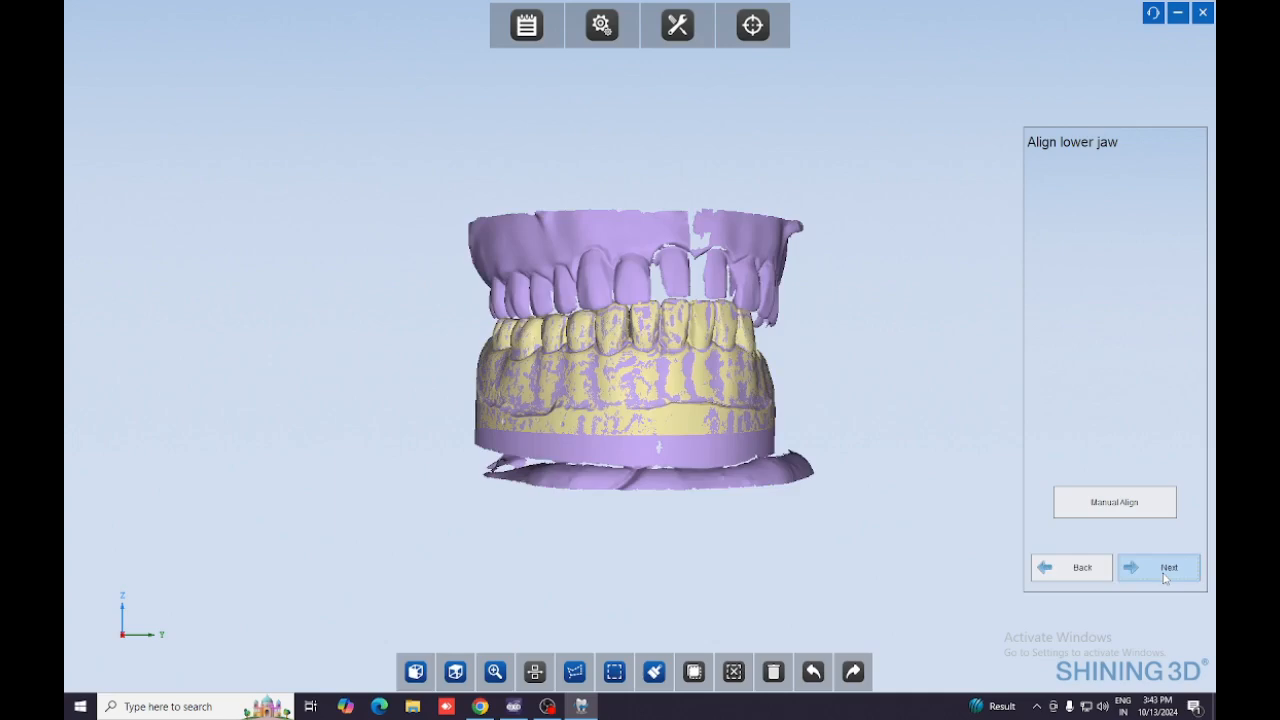
click(1165, 568)
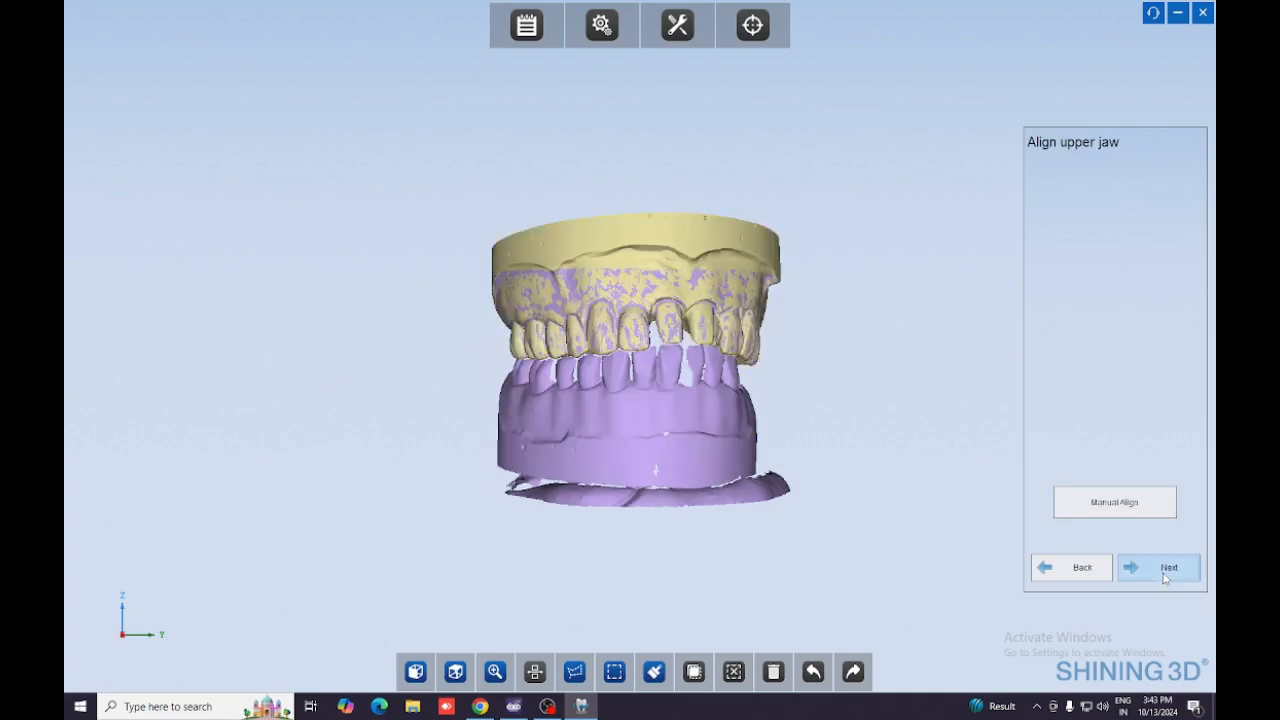
click(1165, 568)
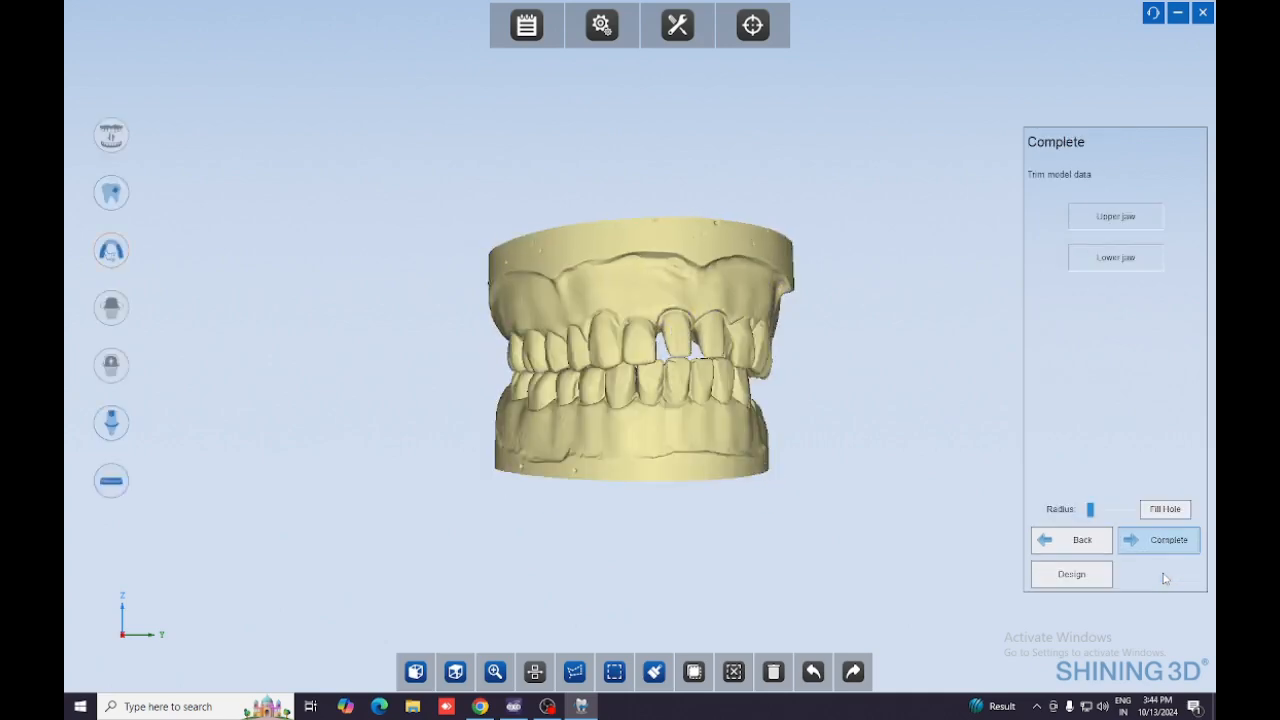
Complete the scan project without trimming the model data and open the case for design in exocad.
click(1160, 541)
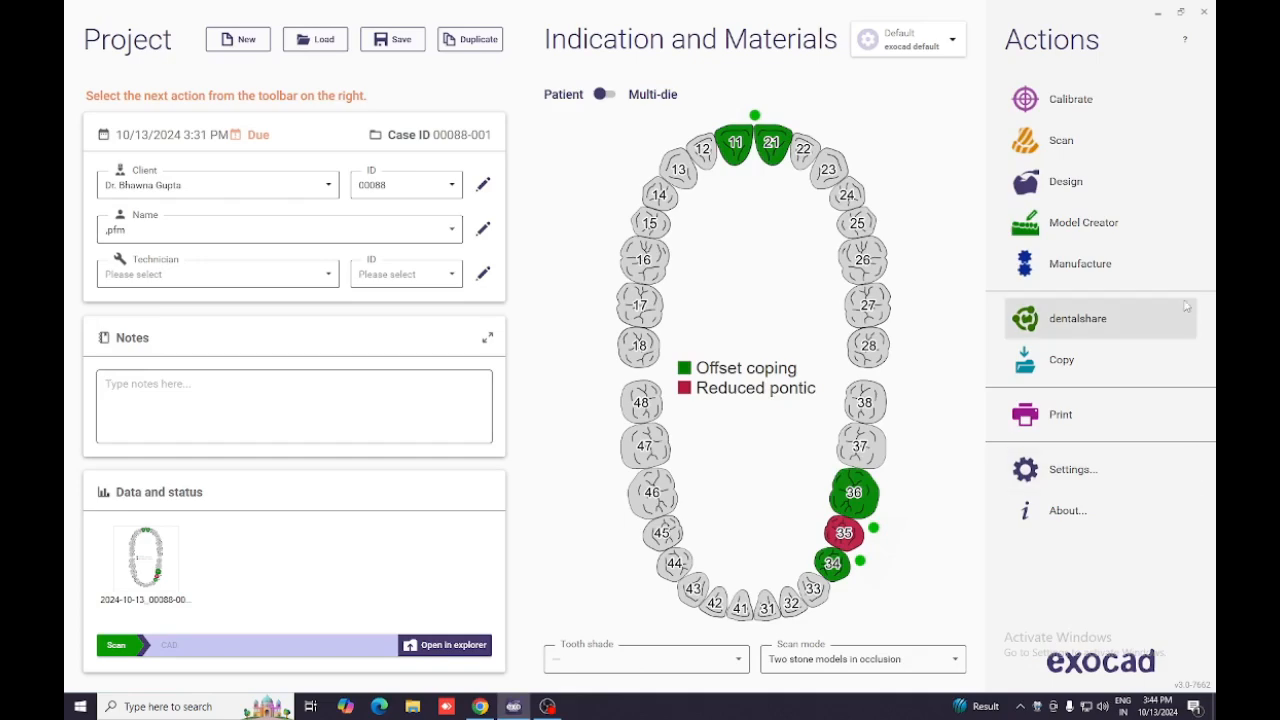
click(1090, 194)
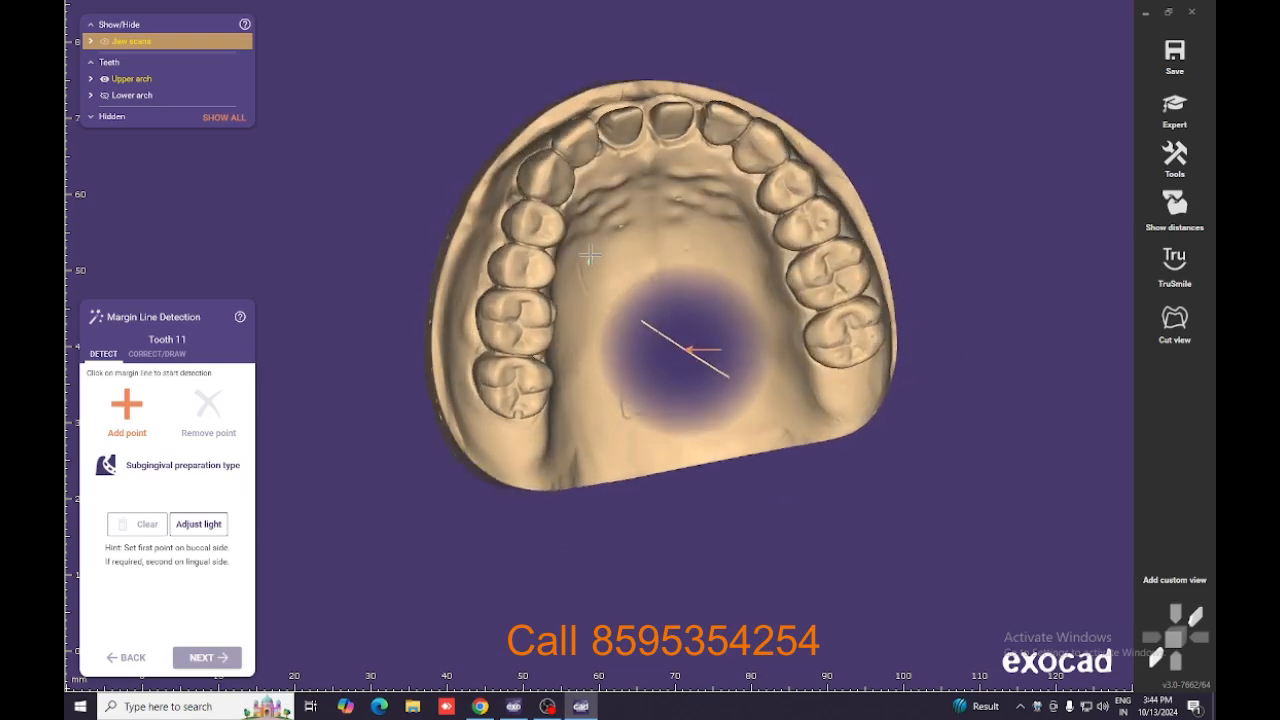
Draw the margin line manually around the preparation of tooth 11 and accept it.
right_drag(590, 254, 771, 210)
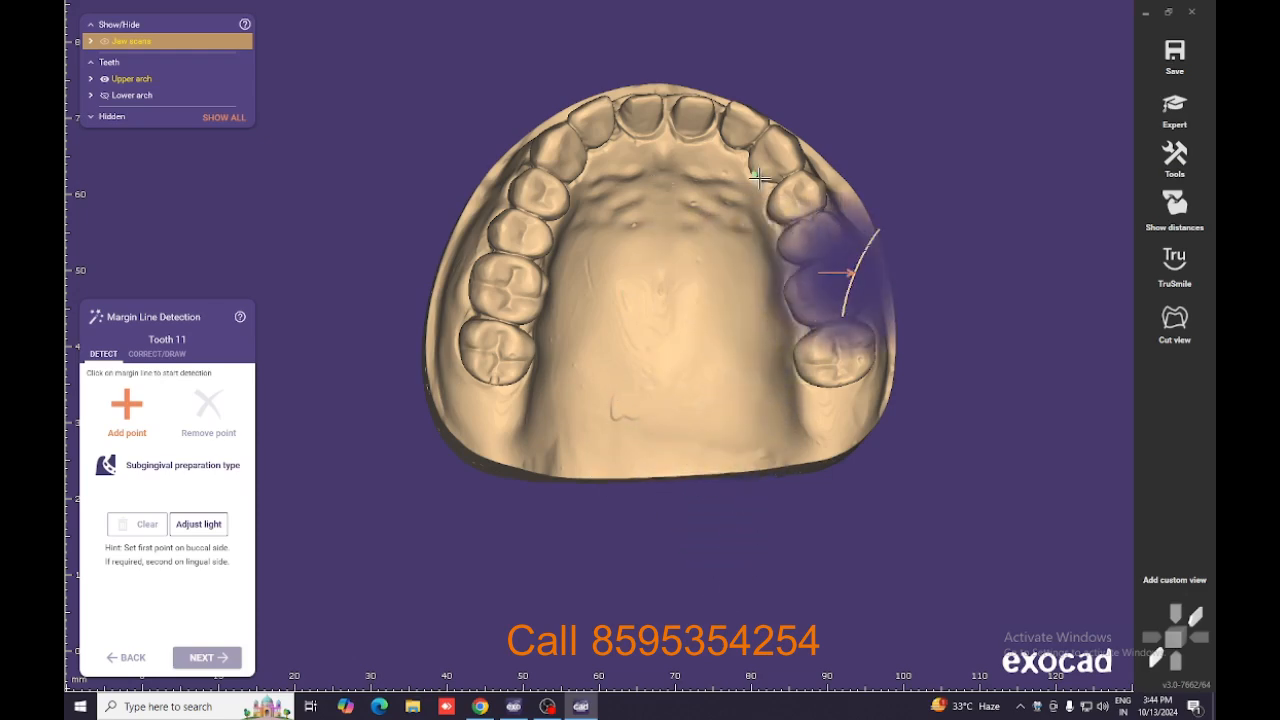
right_drag(748, 195, 761, 171)
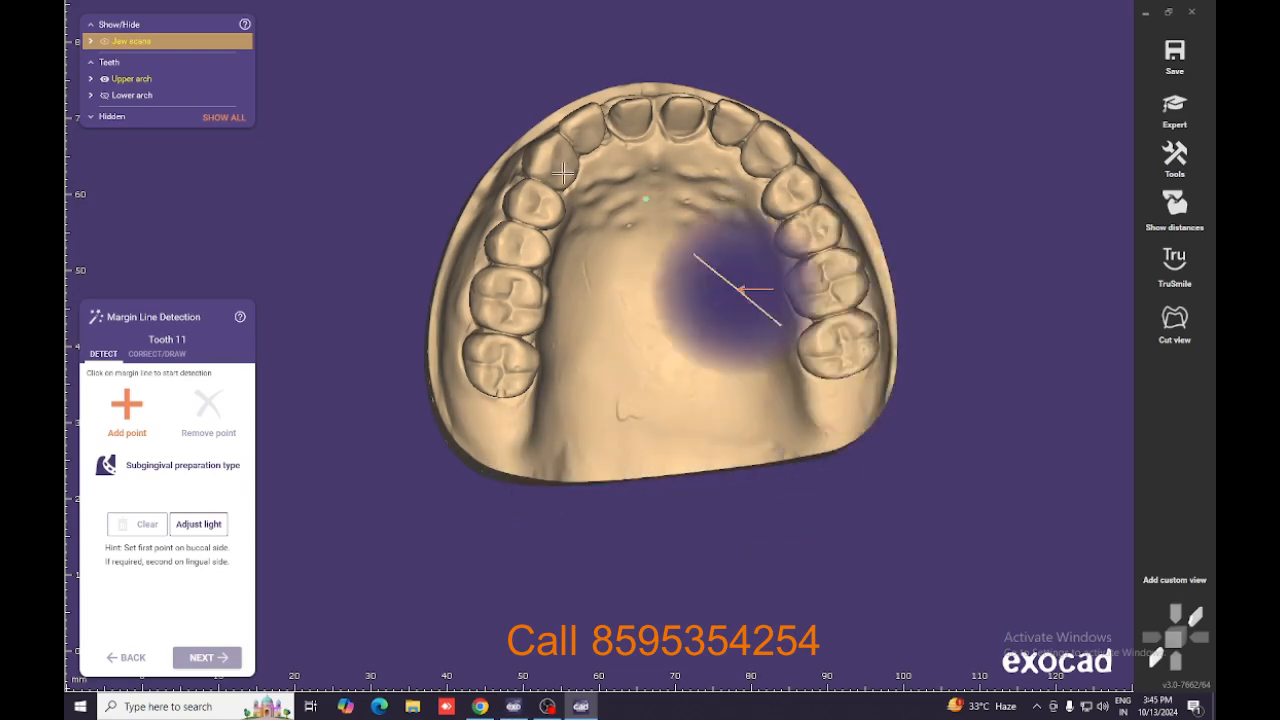
click(150, 356)
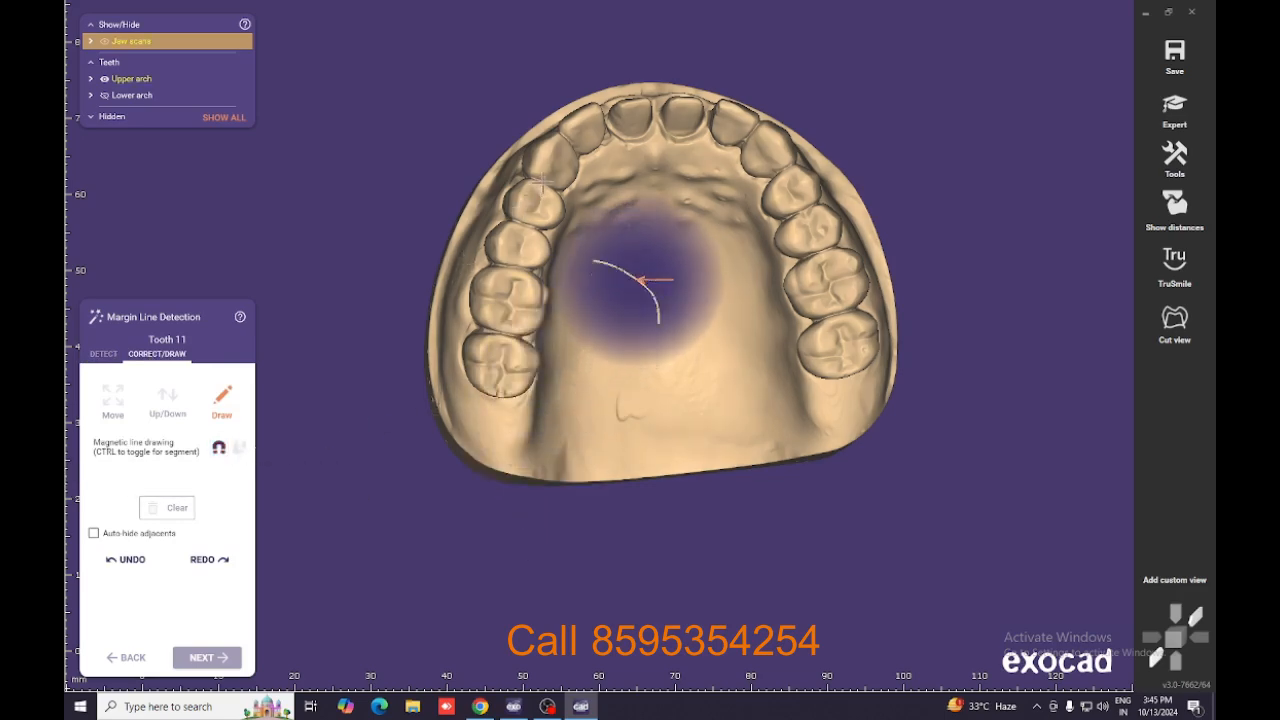
scroll(620, 120, up, 3)
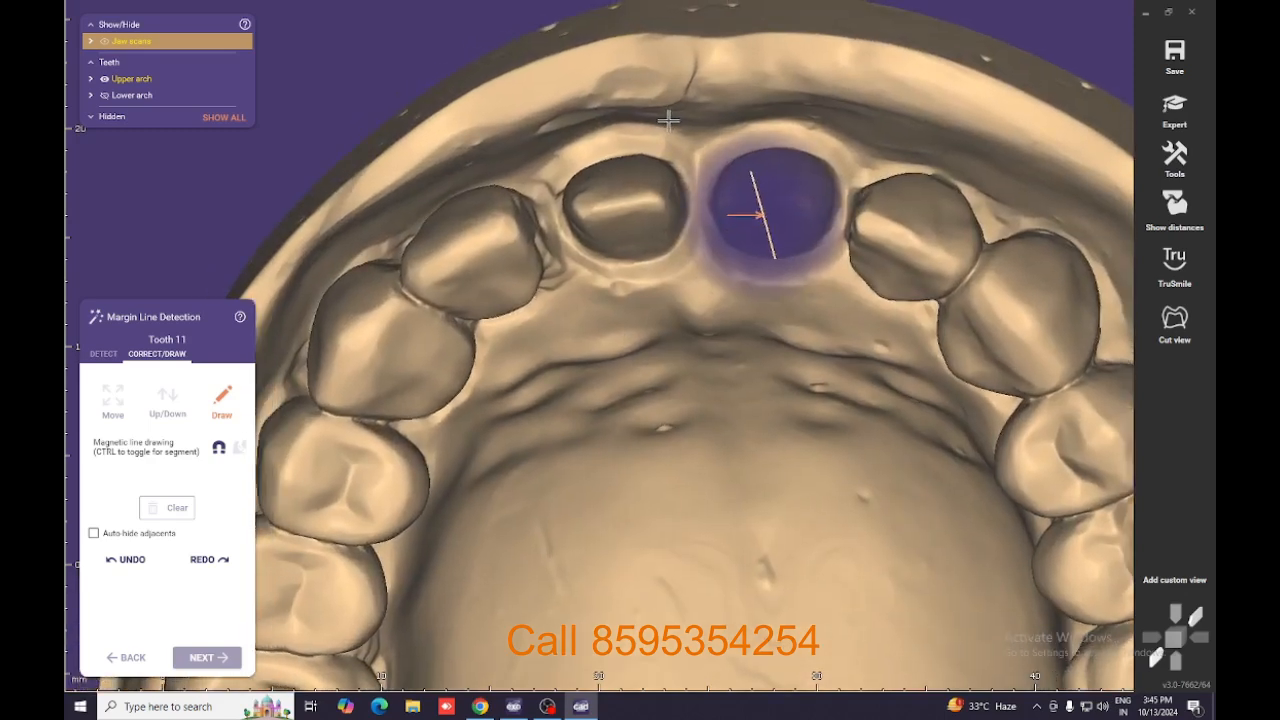
mouse_move(666, 120)
right_down()
mouse_move(625, 193)
mouse_move(651, 177)
mouse_move(651, 237)
mouse_move(684, 315)
right_up()
scroll(625, 193, up, 3)
mouse_move(684, 315)
mouse_down()
mouse_move(594, 321)
mouse_move(545, 298)
mouse_move(521, 246)
mouse_move(535, 152)
mouse_move(631, 125)
mouse_move(728, 142)
mouse_move(758, 228)
mouse_move(717, 309)
mouse_up()
right_drag(717, 309, 654, 414)
click(207, 657)
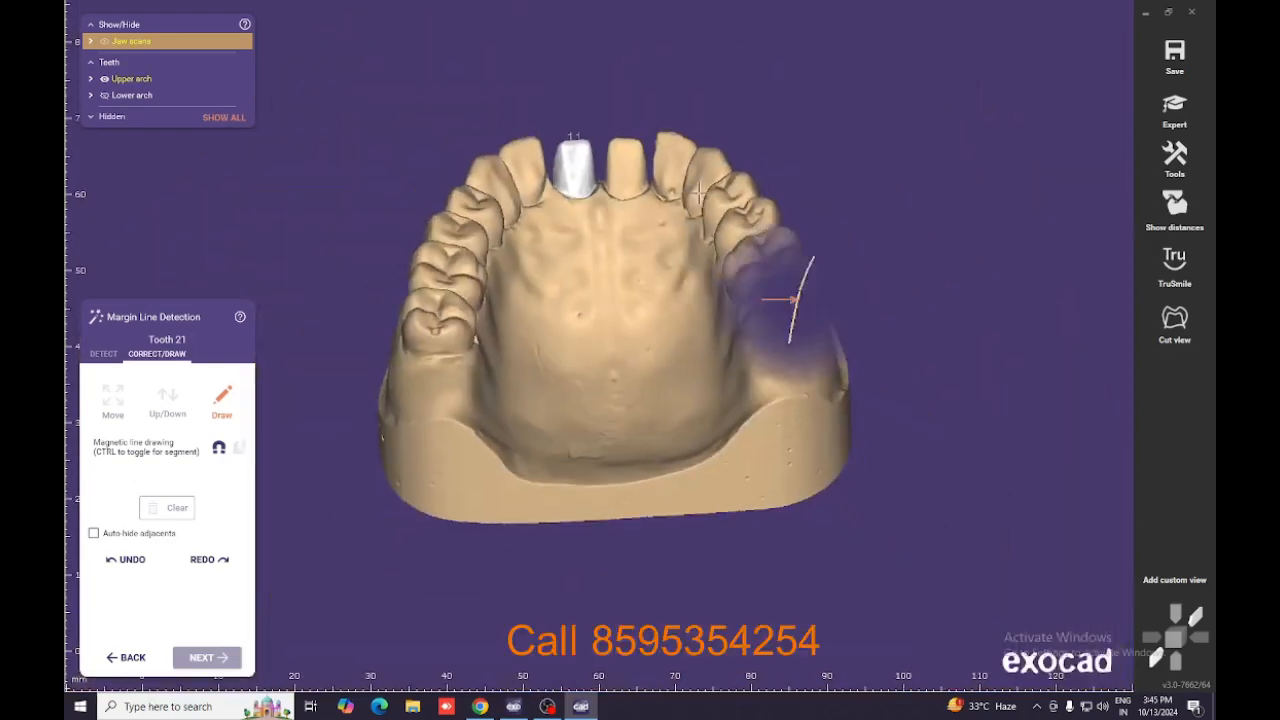
Draw a closed margin line around the preparation of tooth 21 and accept it.
right_drag(700, 192, 633, 152)
scroll(633, 155, up, 10)
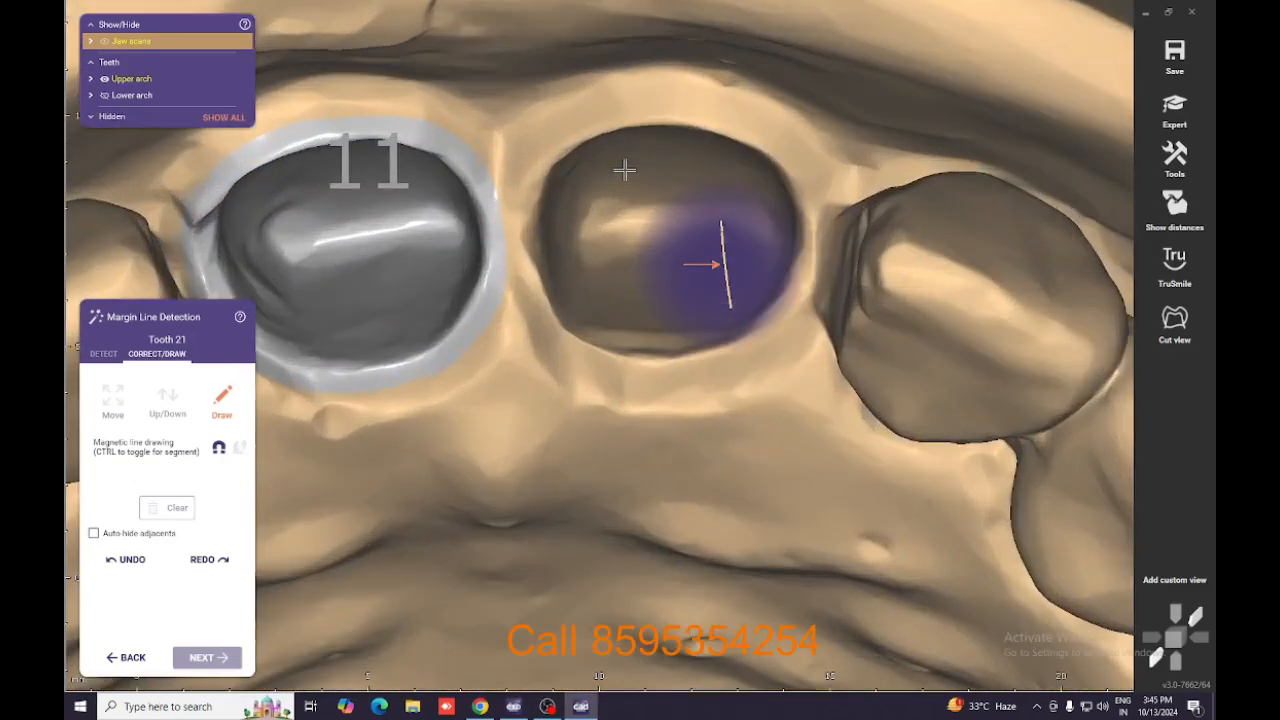
right_drag(626, 157, 669, 149)
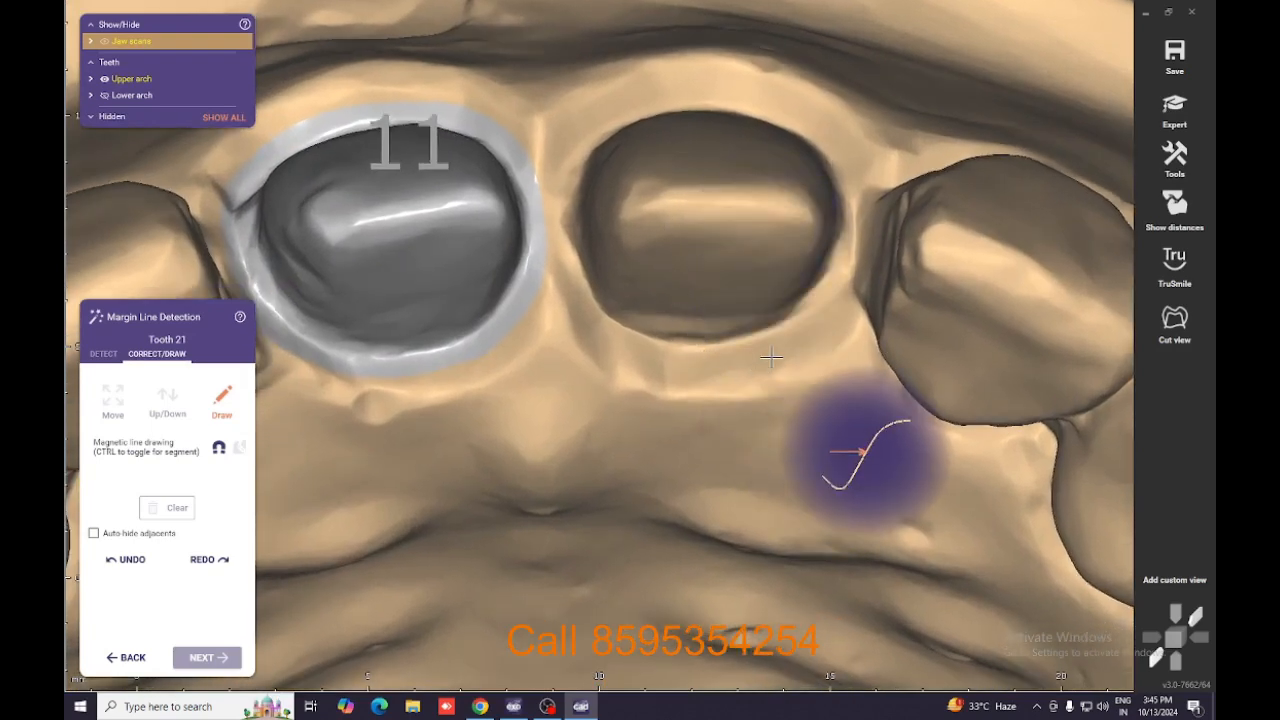
mouse_move(772, 357)
mouse_down()
mouse_move(648, 370)
mouse_move(590, 332)
mouse_move(551, 205)
mouse_move(563, 150)
mouse_move(588, 120)
mouse_move(700, 92)
mouse_move(822, 116)
mouse_move(849, 175)
mouse_move(853, 240)
mouse_move(818, 328)
mouse_up()
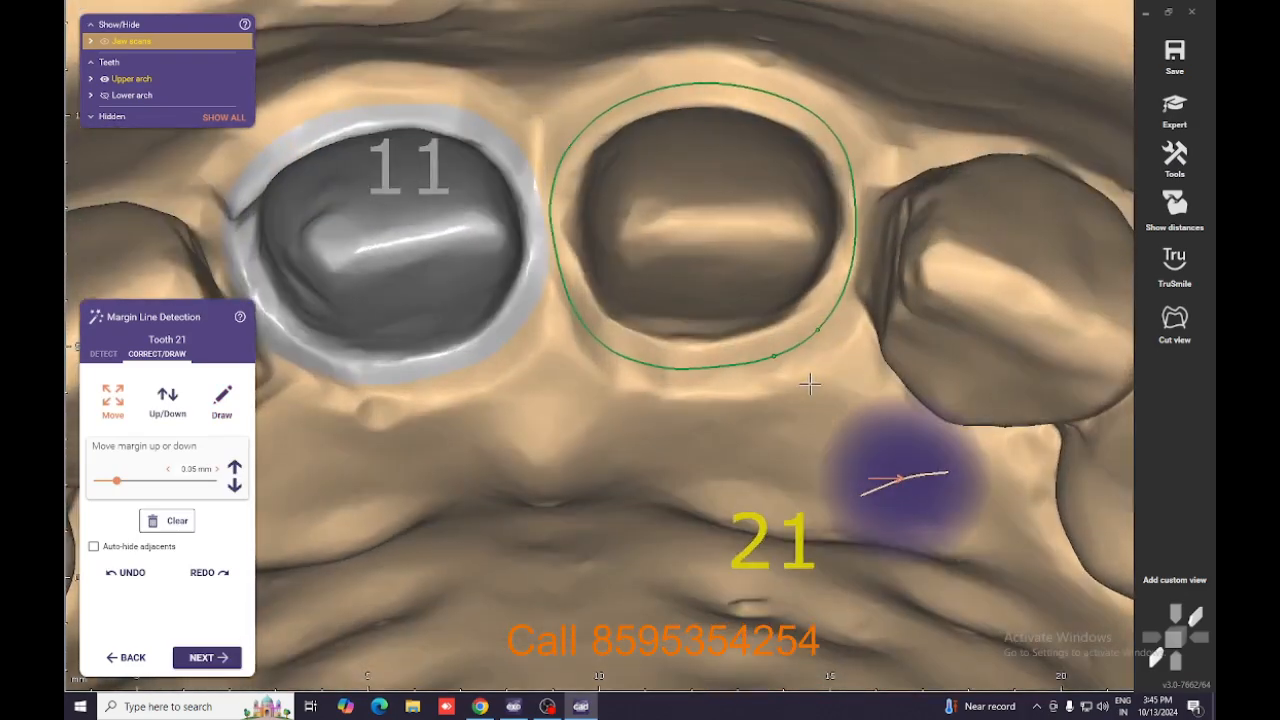
click(207, 657)
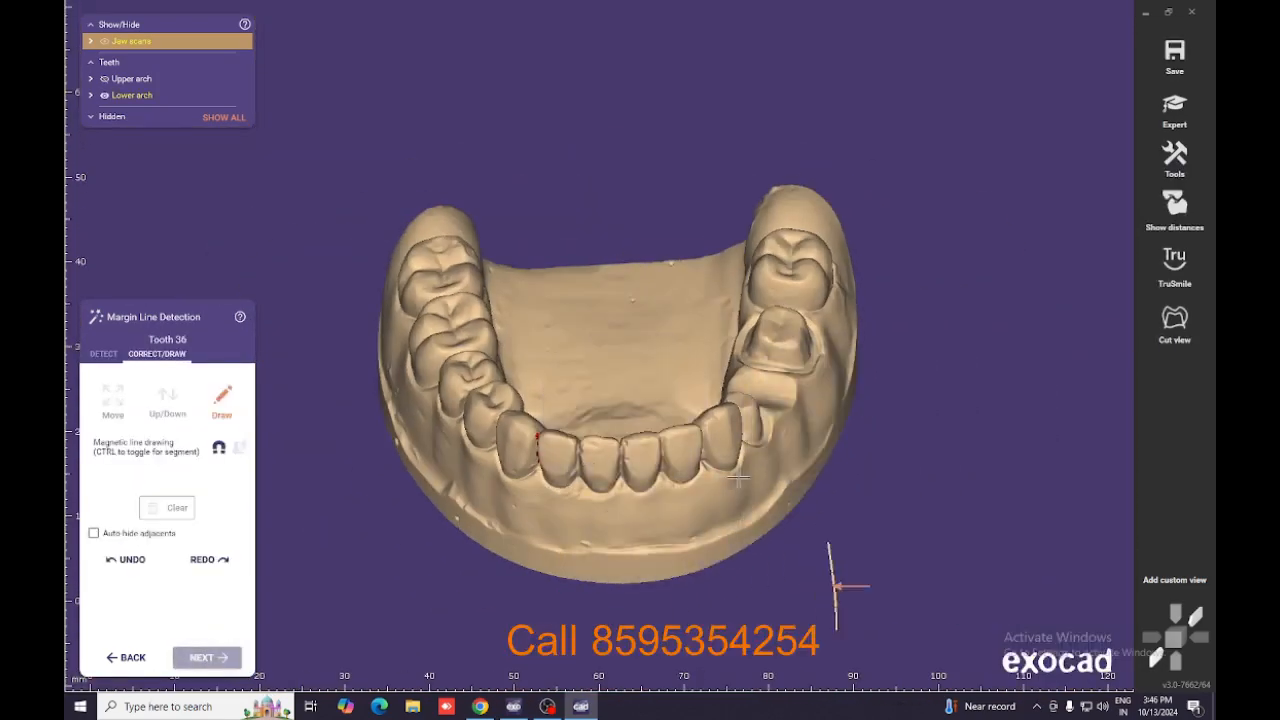
Draw a closed margin line point by point along the preparation edge of lower molar 36 and accept it.
mouse_move(834, 586)
right_down()
mouse_move(738, 480)
mouse_move(755, 373)
mouse_move(800, 300)
mouse_move(766, 377)
right_up()
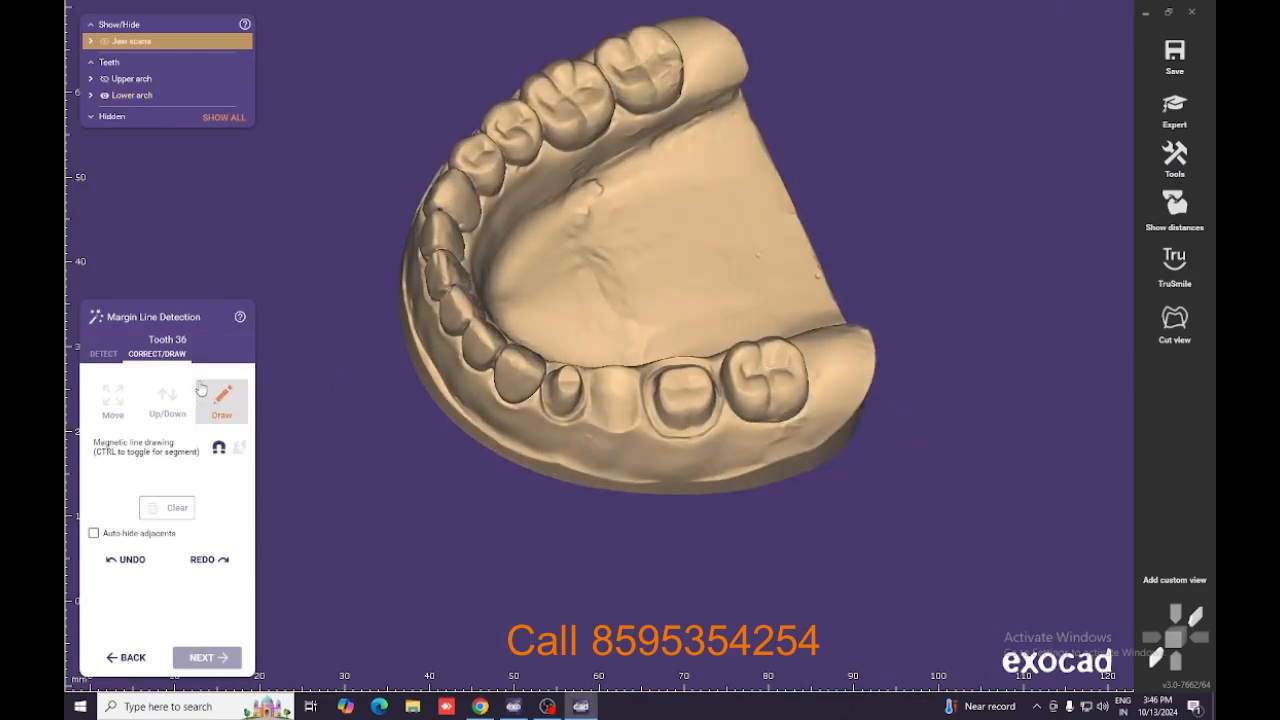
scroll(685, 390, up, 5)
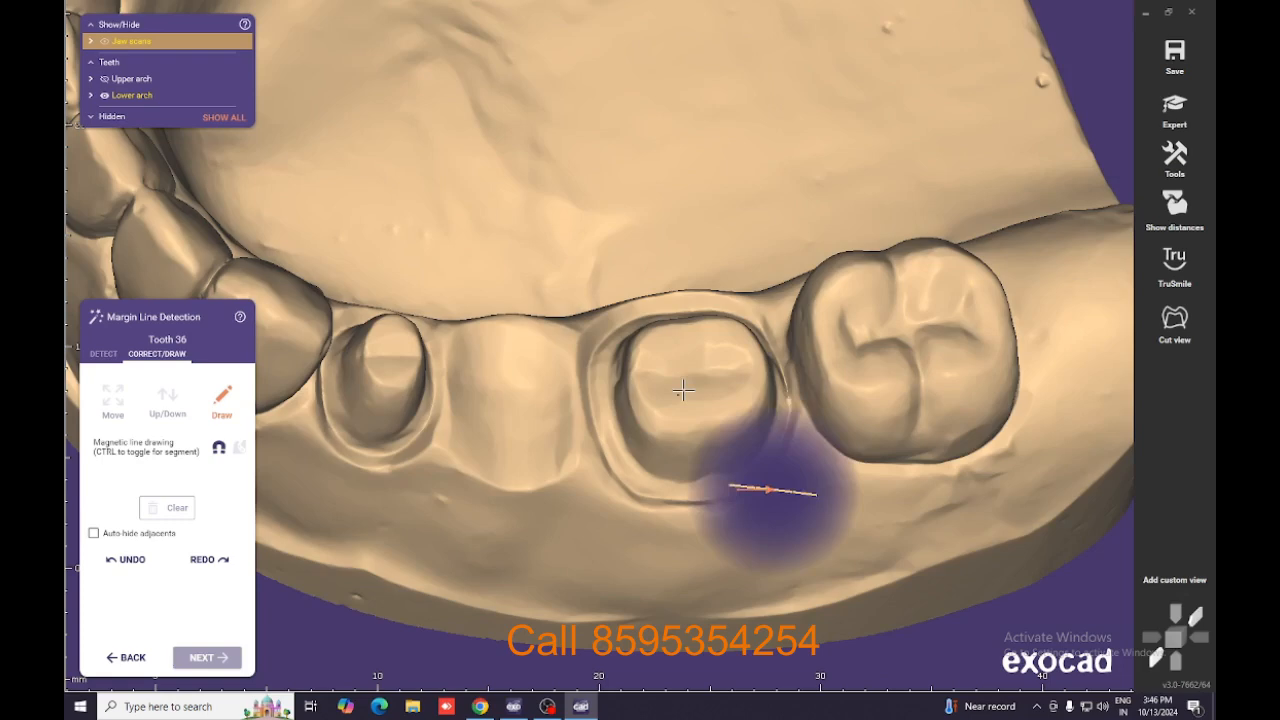
right_drag(683, 389, 743, 323)
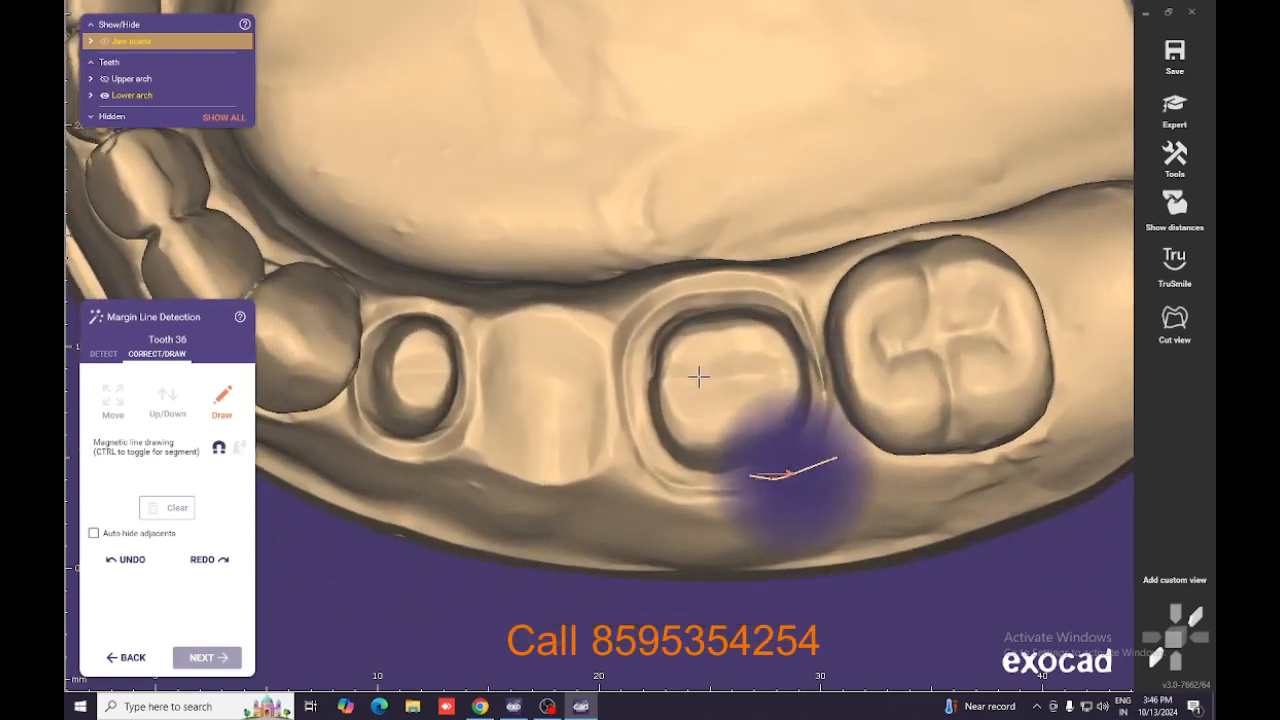
scroll(701, 361, up, 3)
click(842, 612)
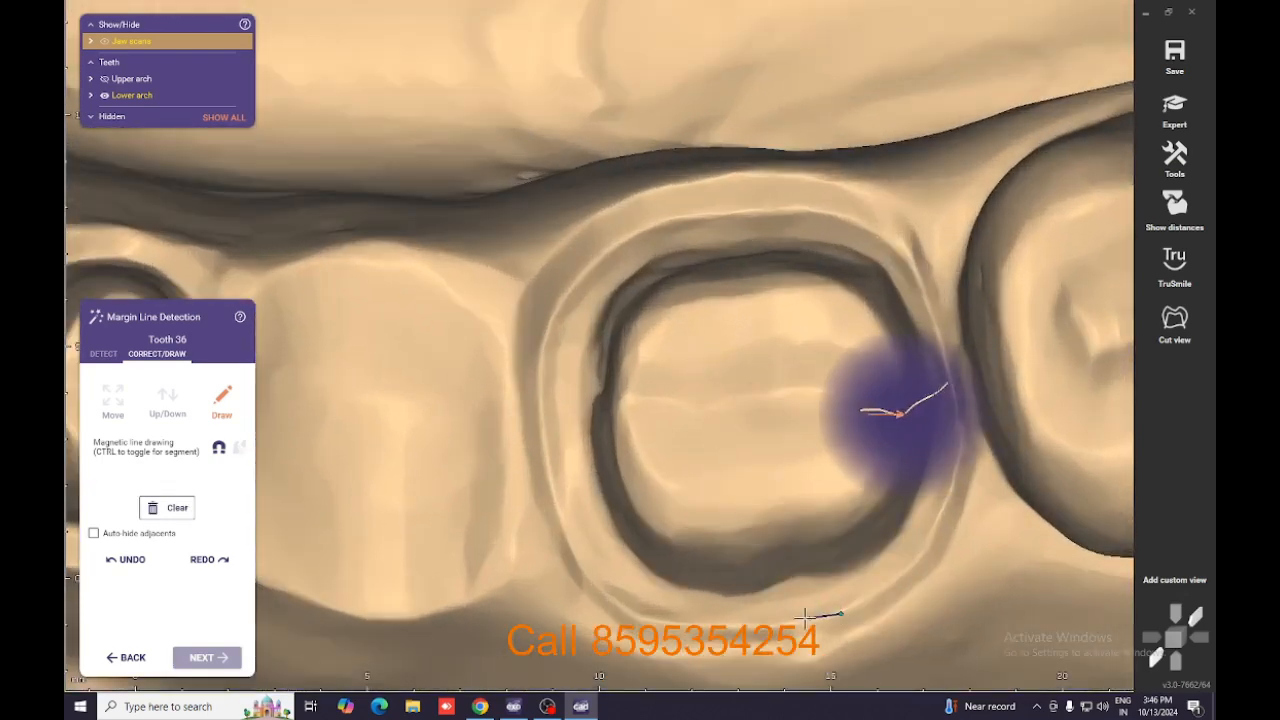
click(678, 630)
click(678, 629)
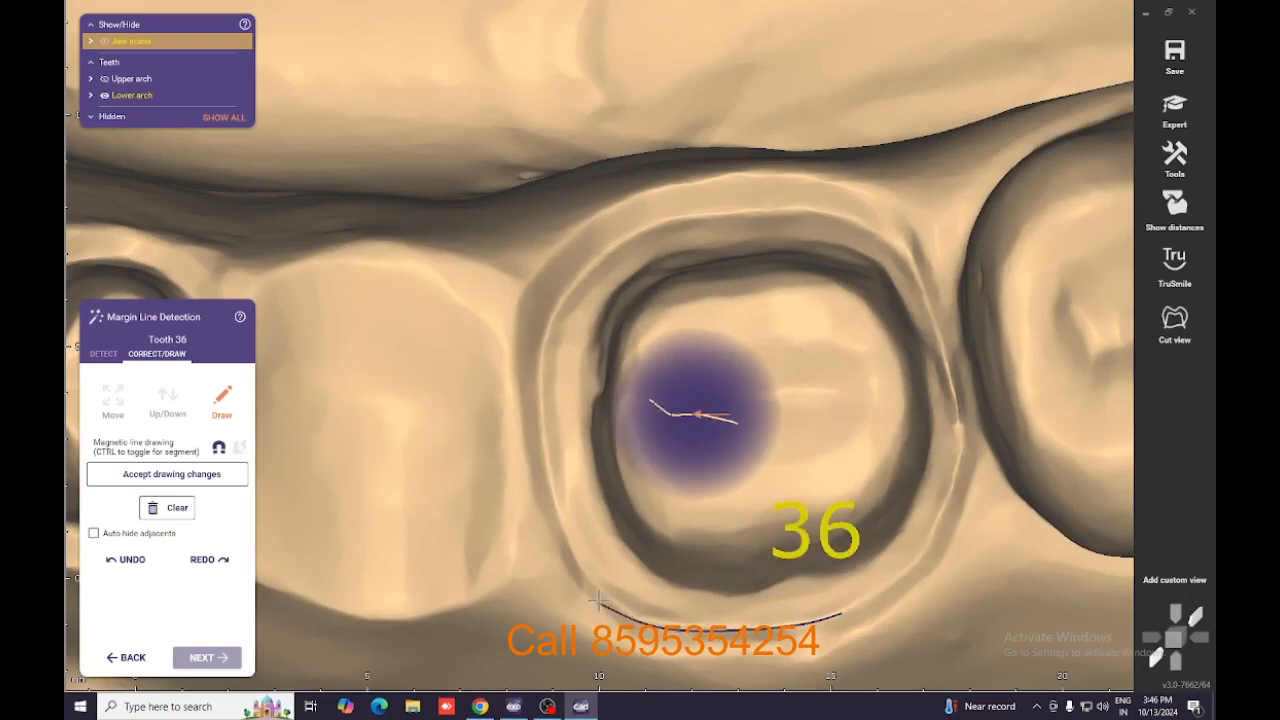
click(600, 597)
click(565, 546)
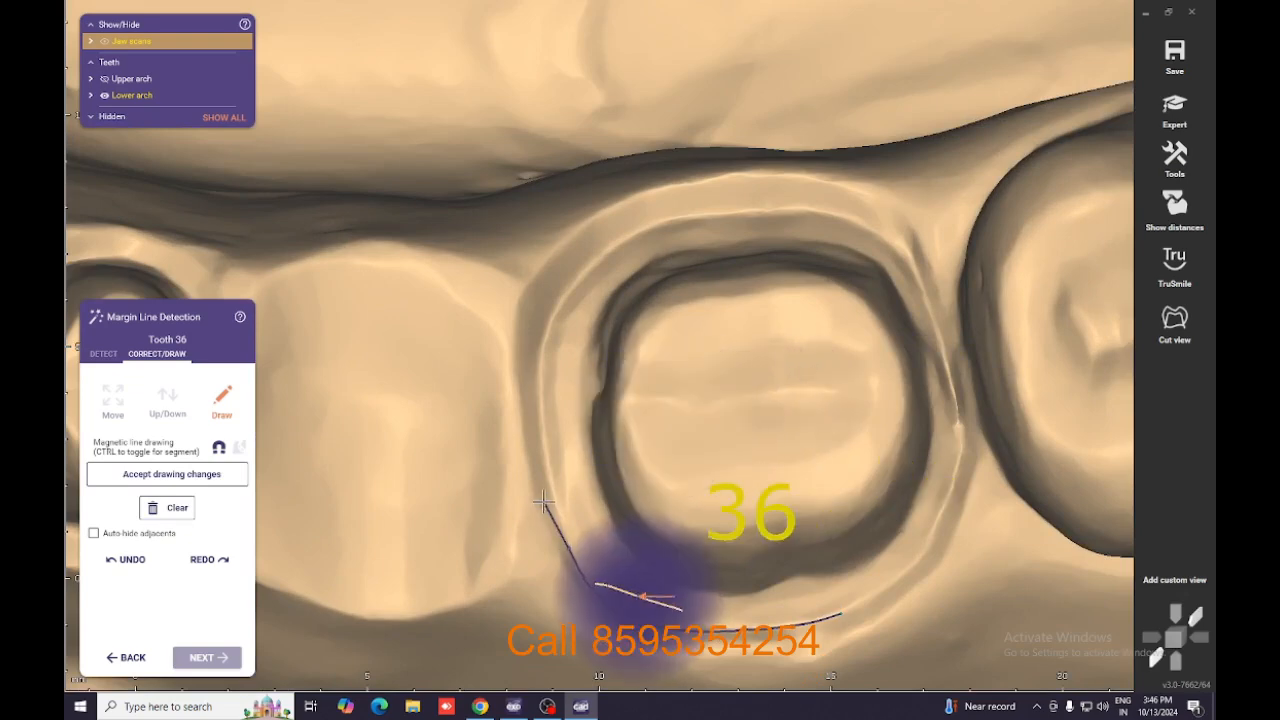
click(541, 440)
click(537, 388)
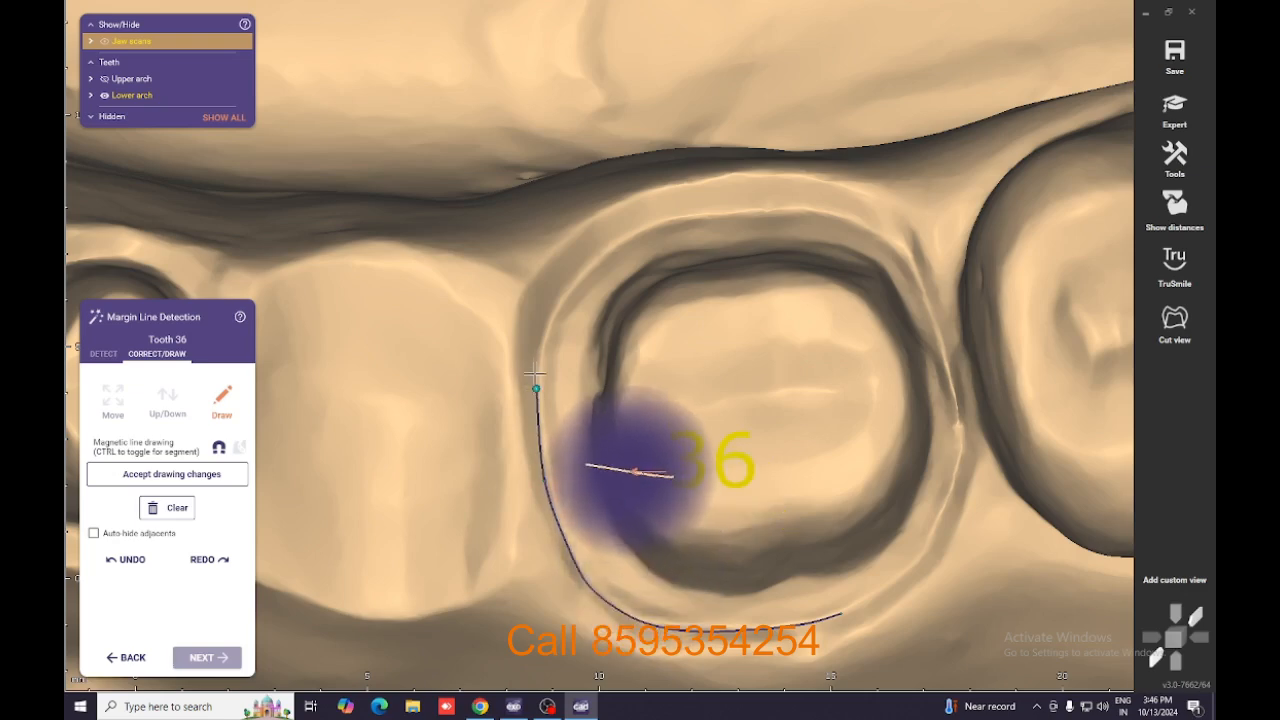
click(580, 263)
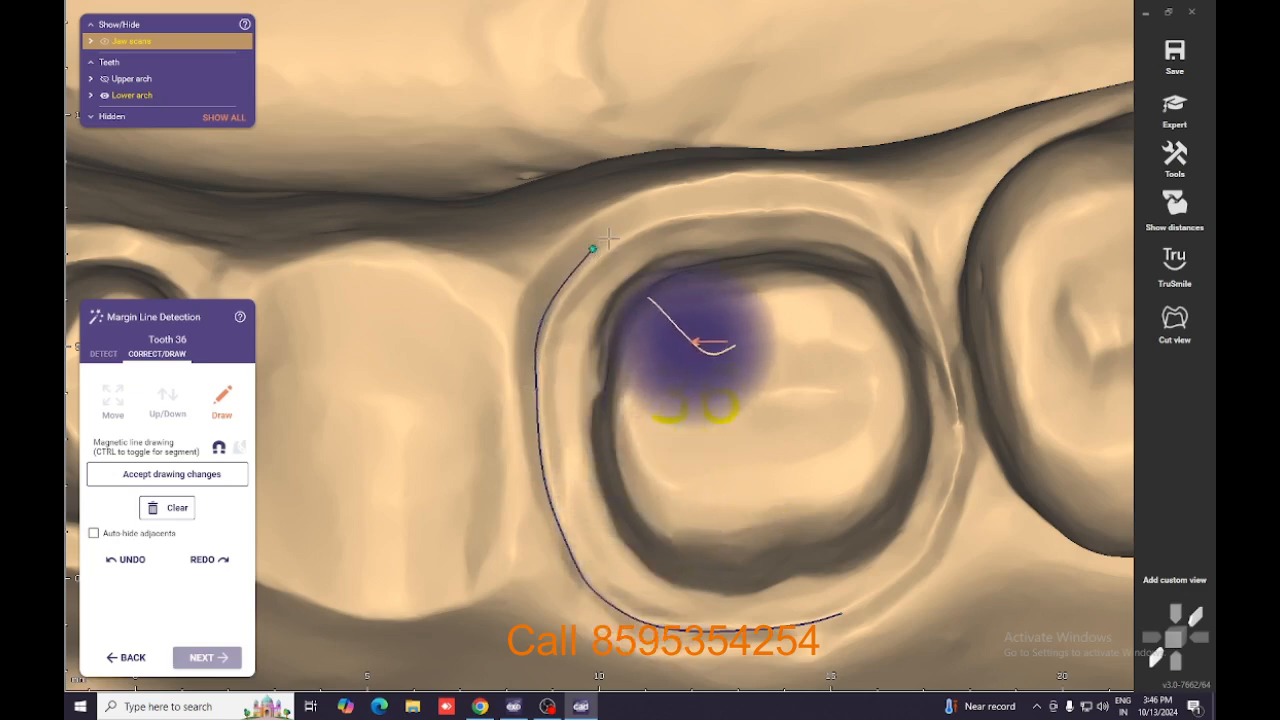
click(664, 210)
click(757, 196)
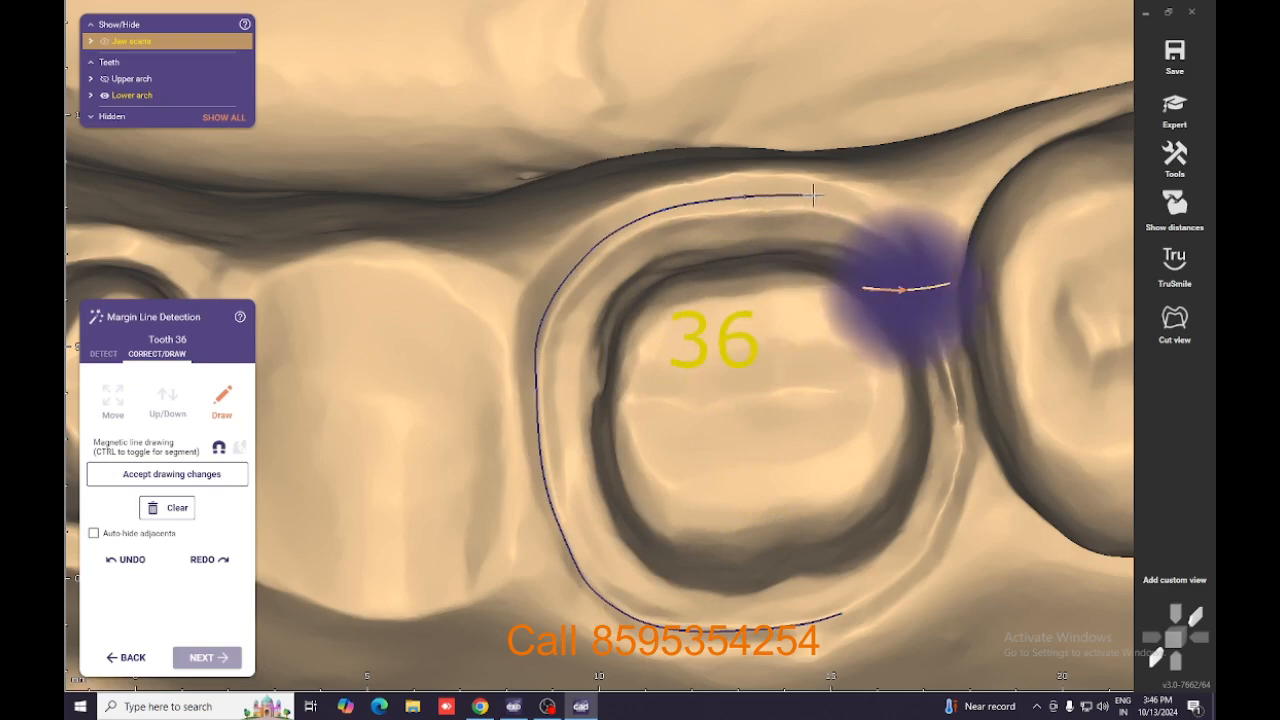
click(870, 218)
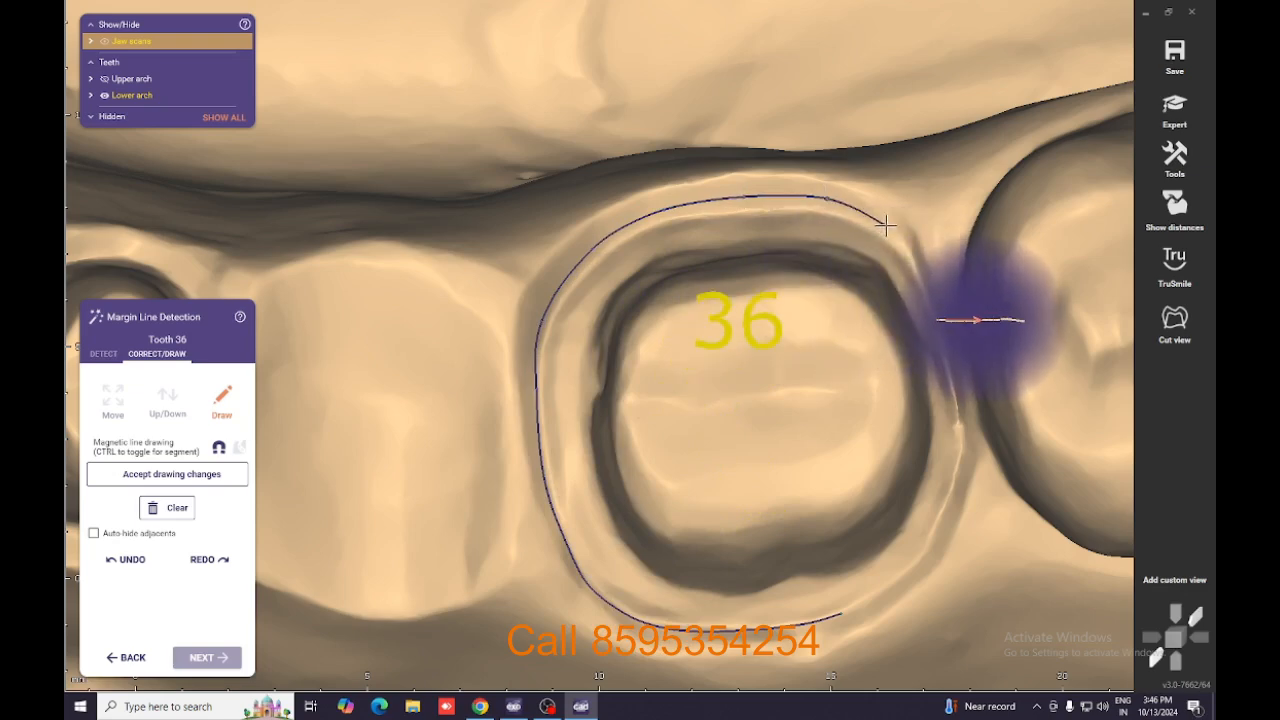
click(928, 305)
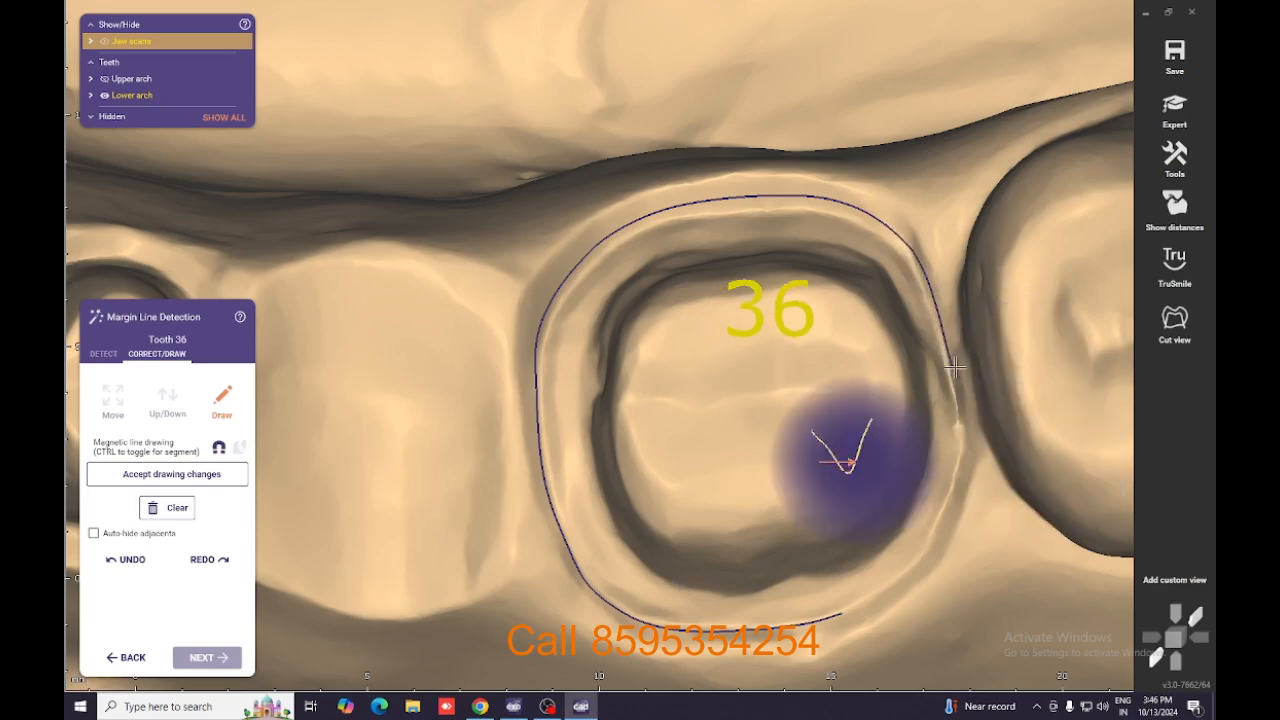
click(962, 490)
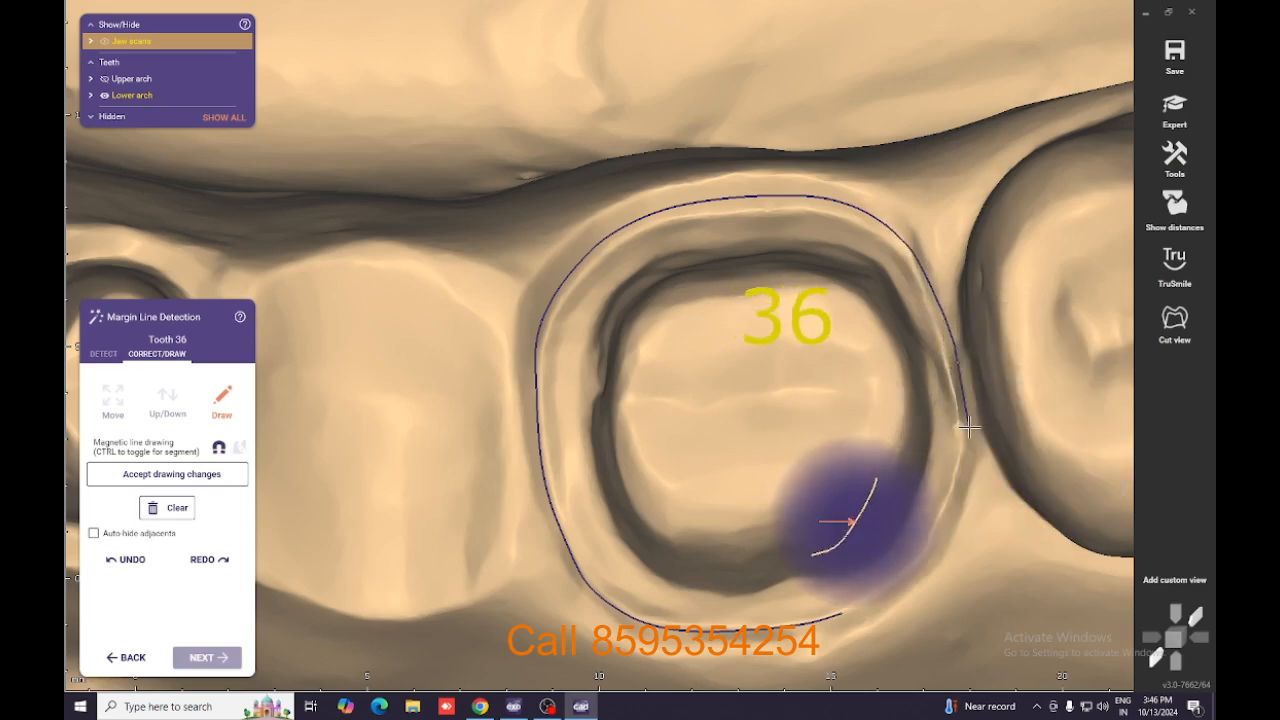
click(928, 556)
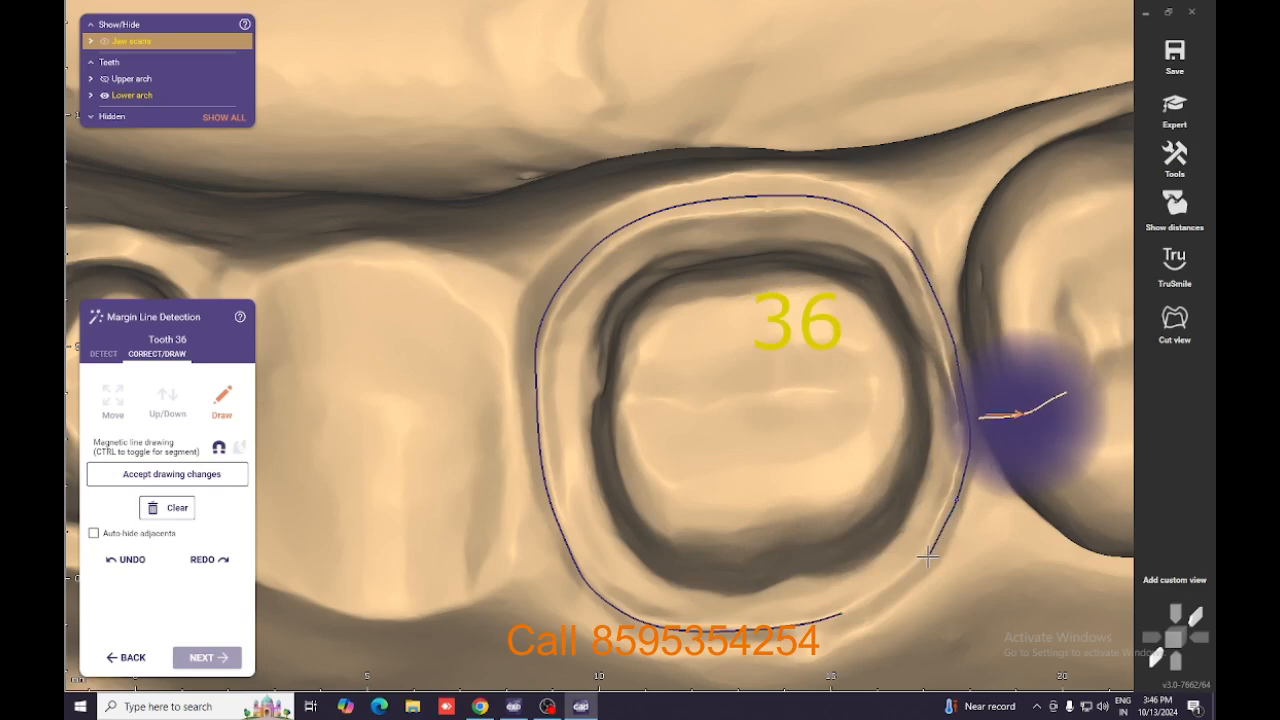
double_click(886, 597)
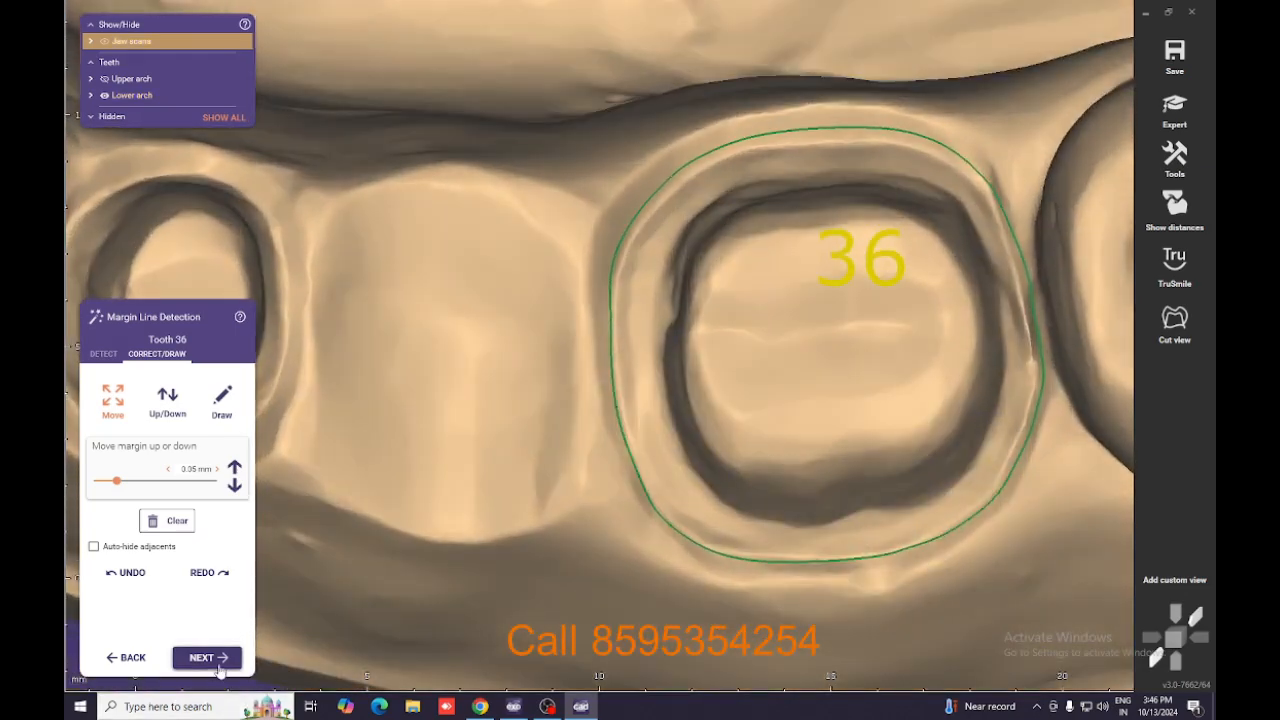
click(210, 658)
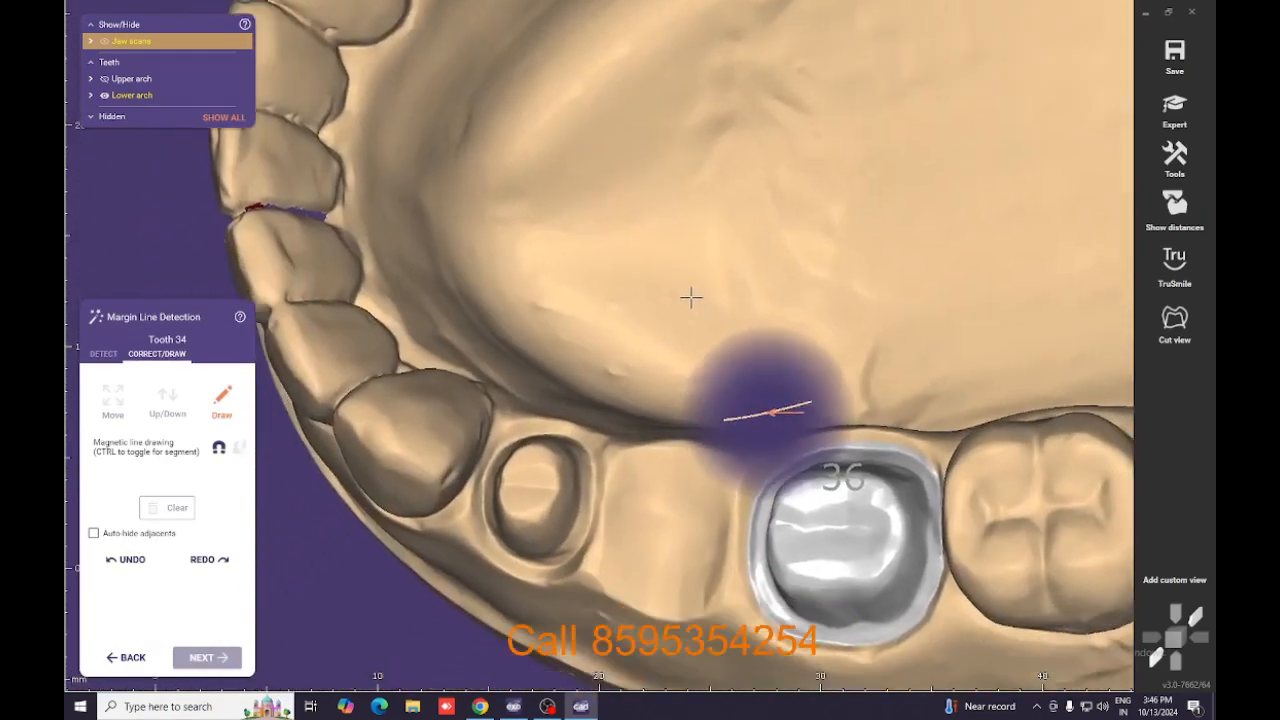
Draw a closed margin line point by point around the preparation of tooth 34 and accept it.
scroll(660, 400, up, 4)
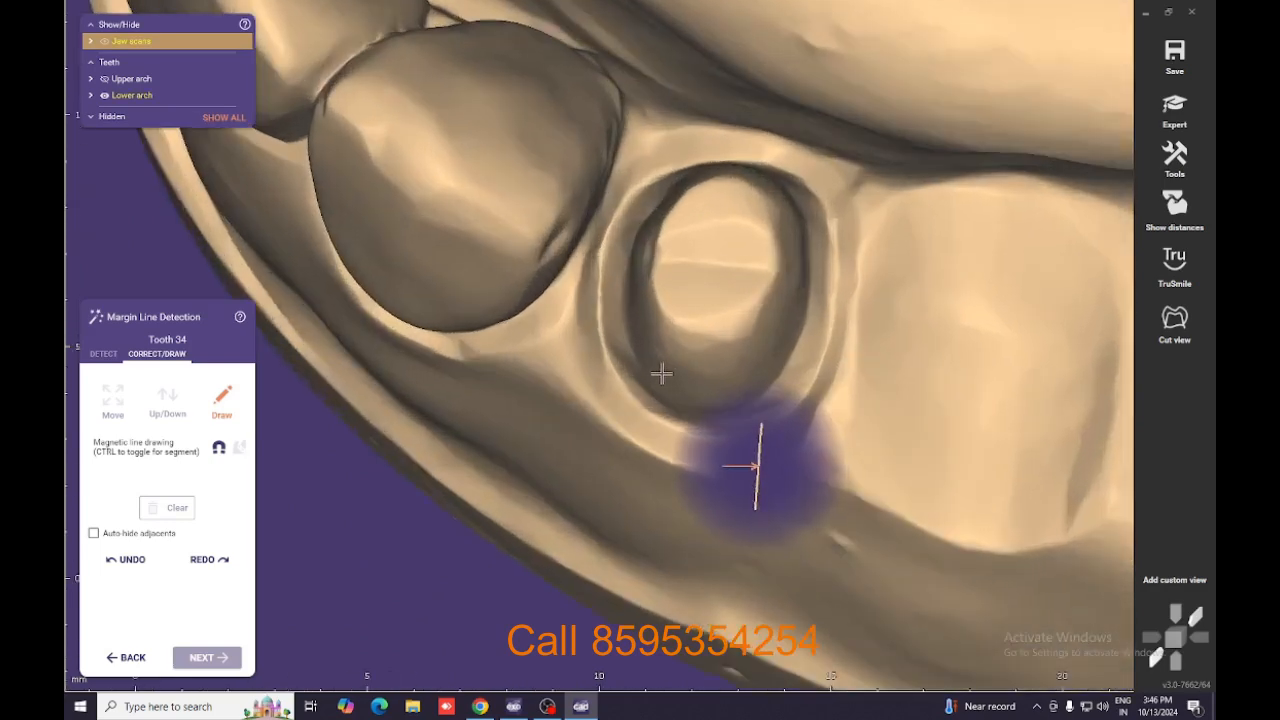
click(749, 447)
click(712, 449)
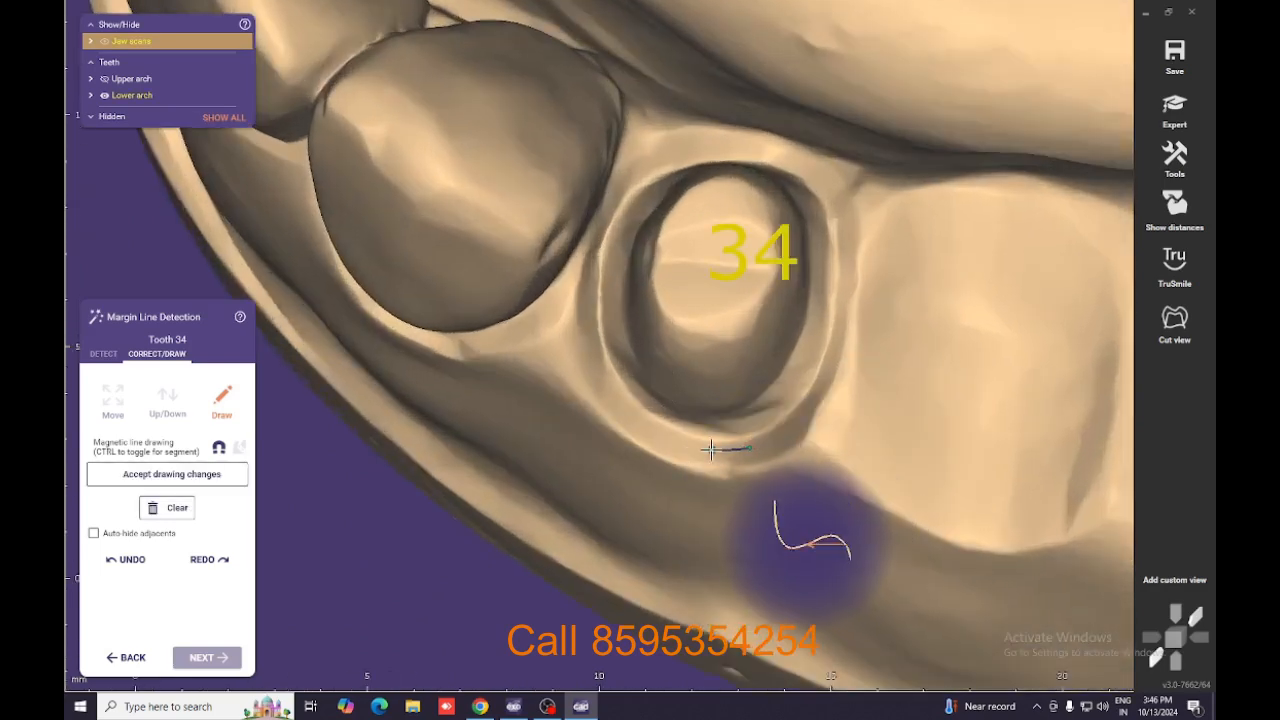
click(673, 441)
click(643, 426)
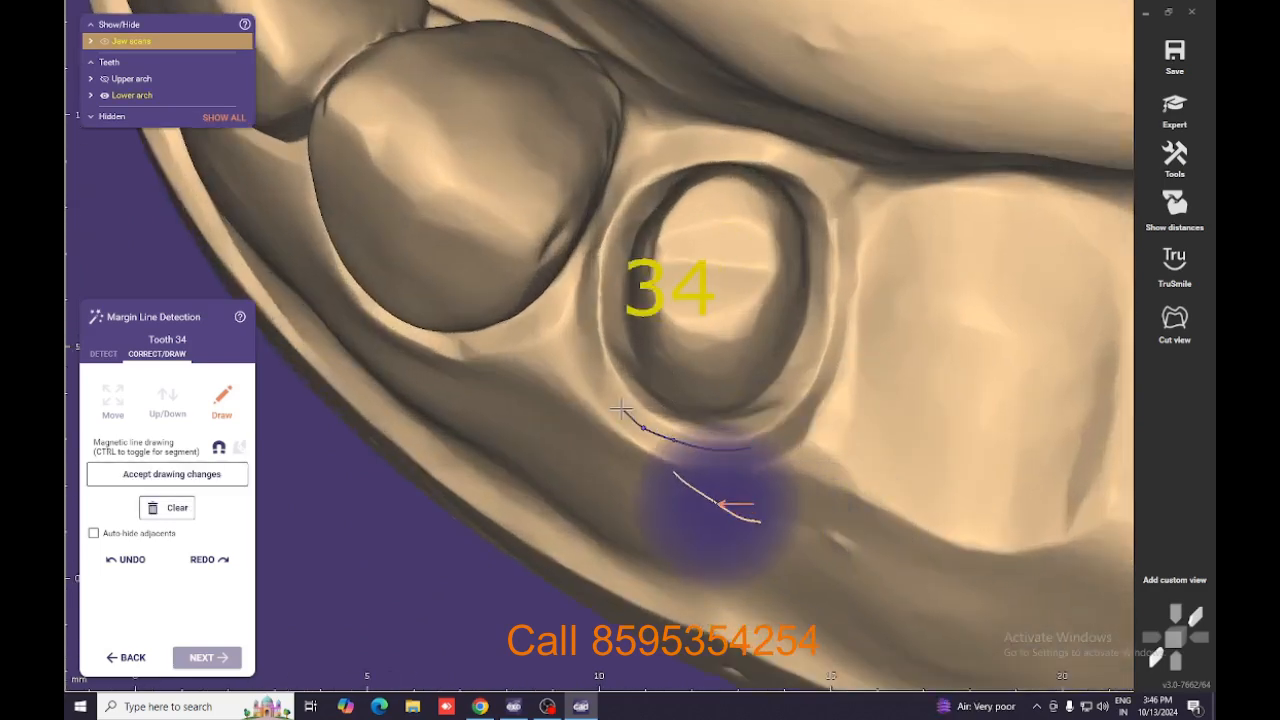
click(621, 408)
click(599, 368)
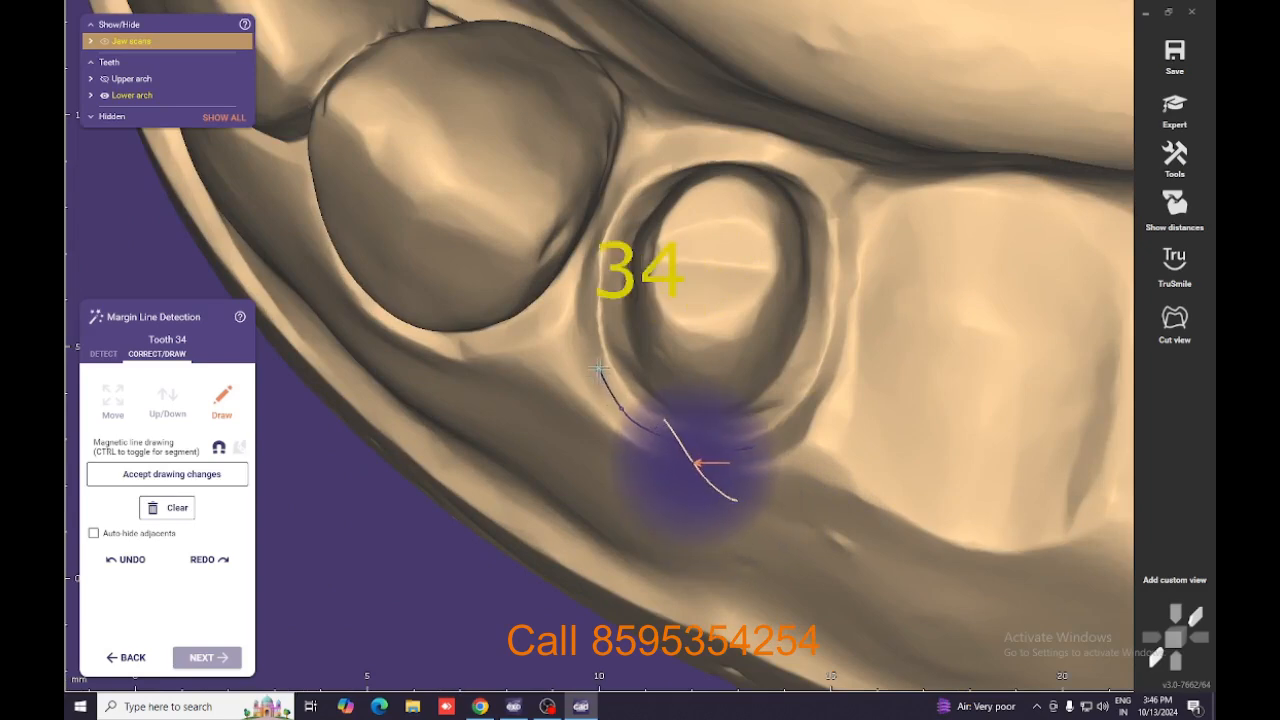
click(590, 327)
click(593, 272)
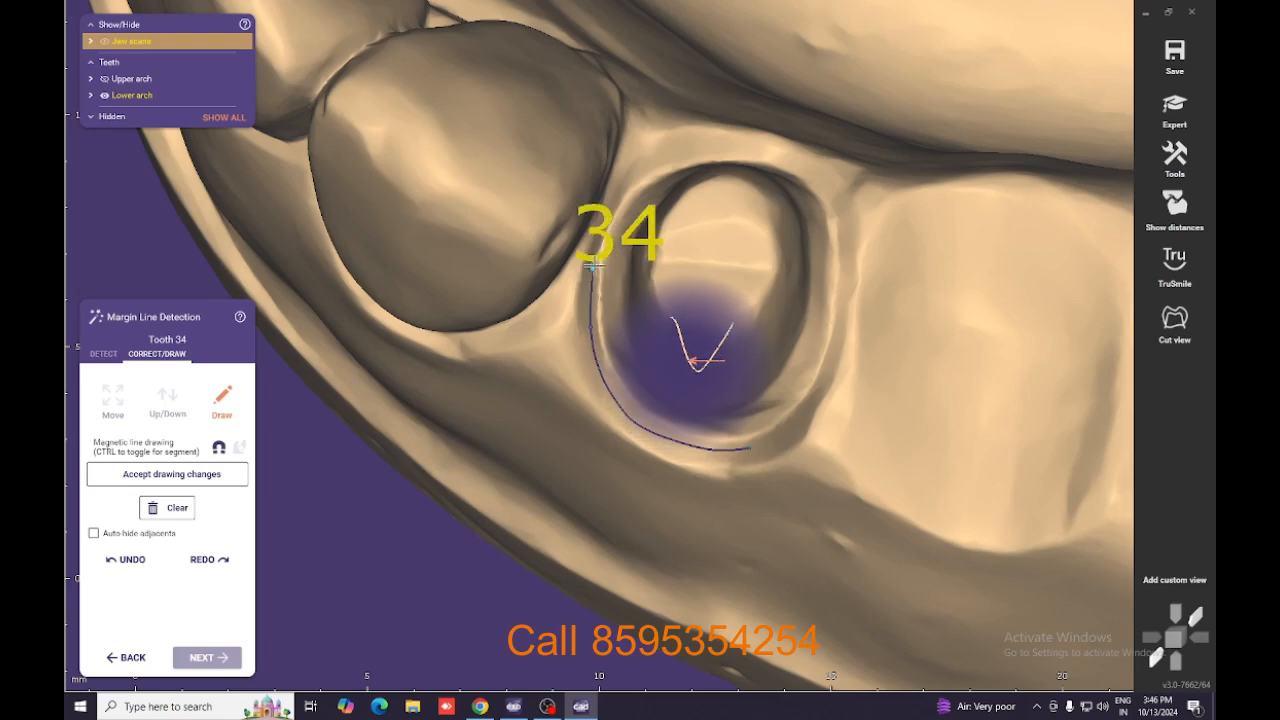
click(602, 229)
click(617, 200)
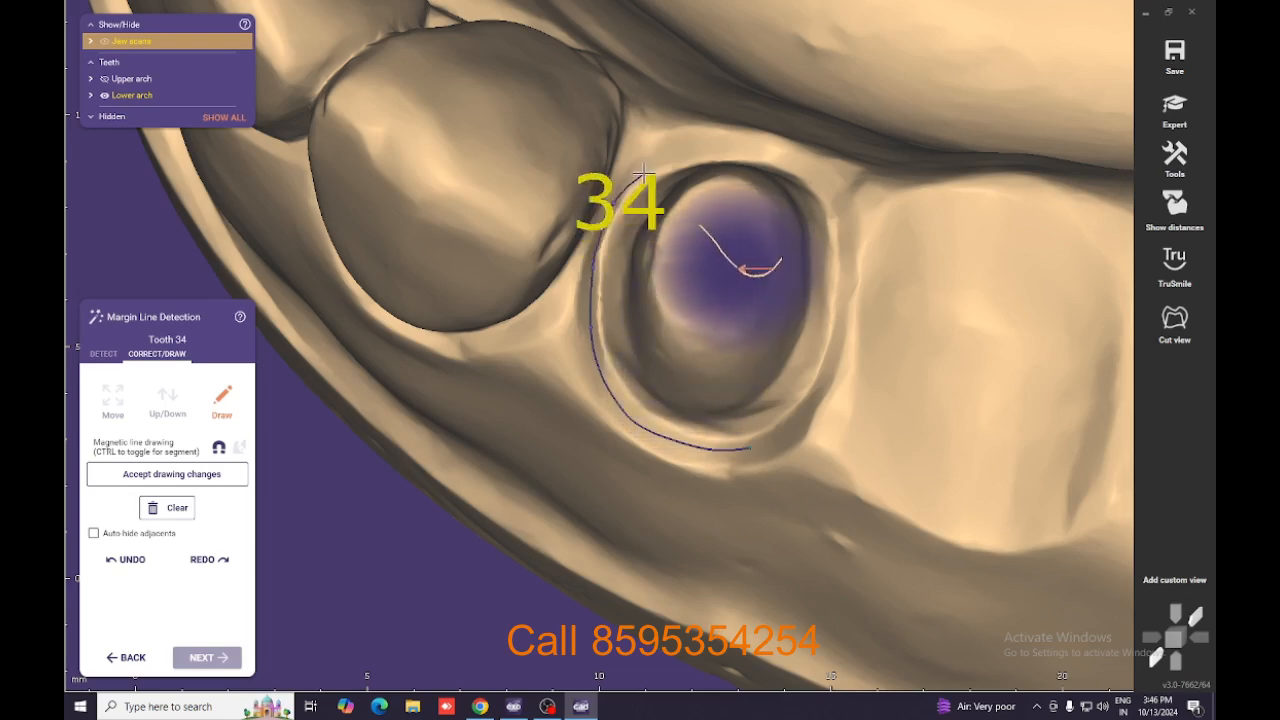
click(645, 170)
click(700, 151)
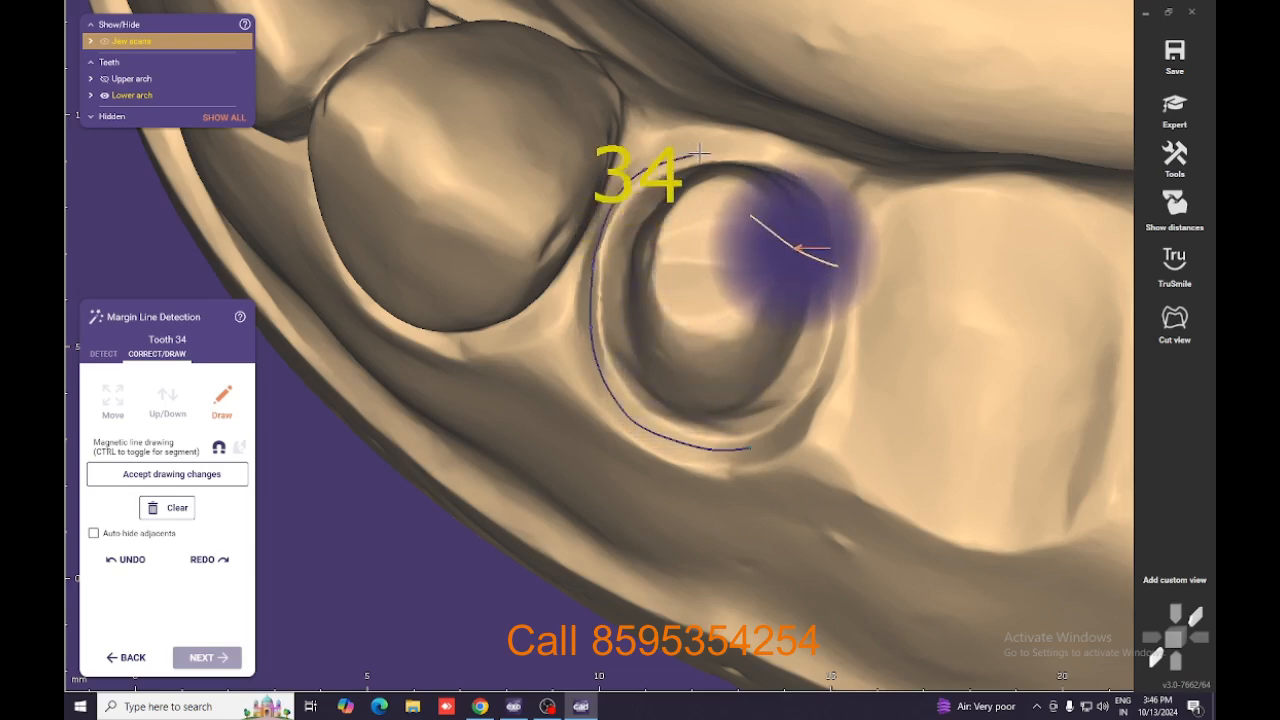
click(762, 152)
click(806, 172)
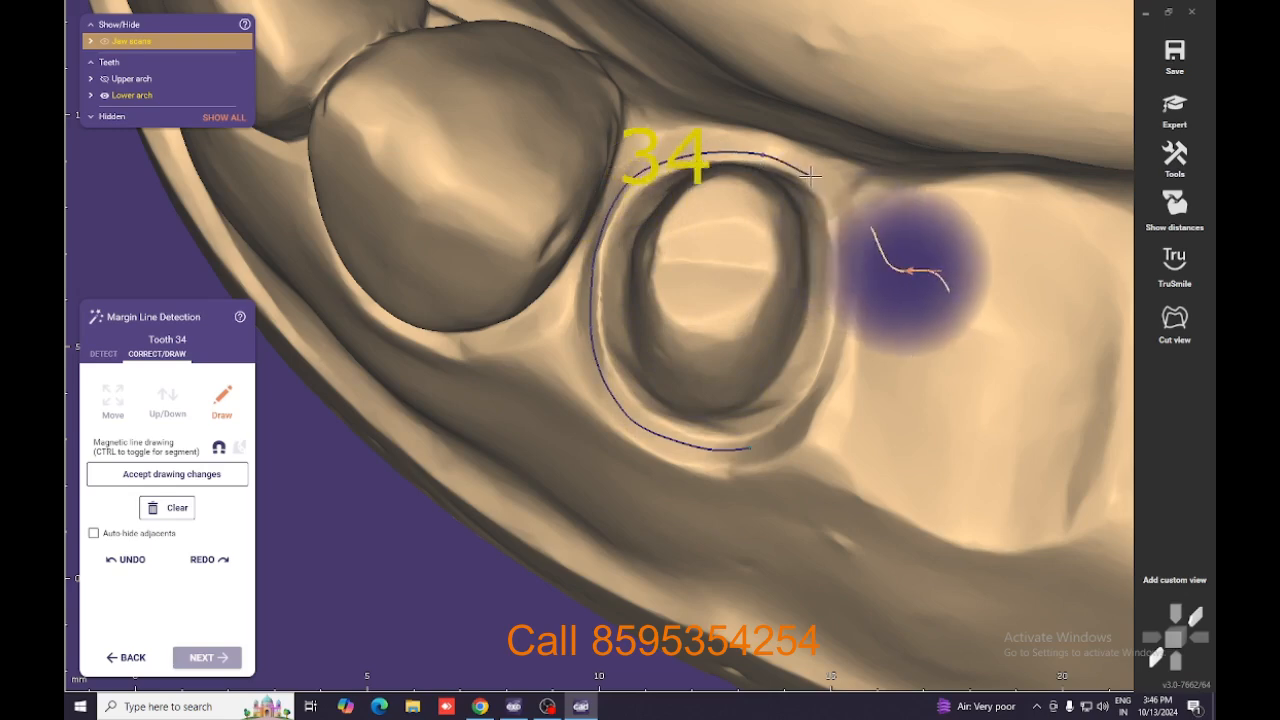
click(837, 230)
click(839, 263)
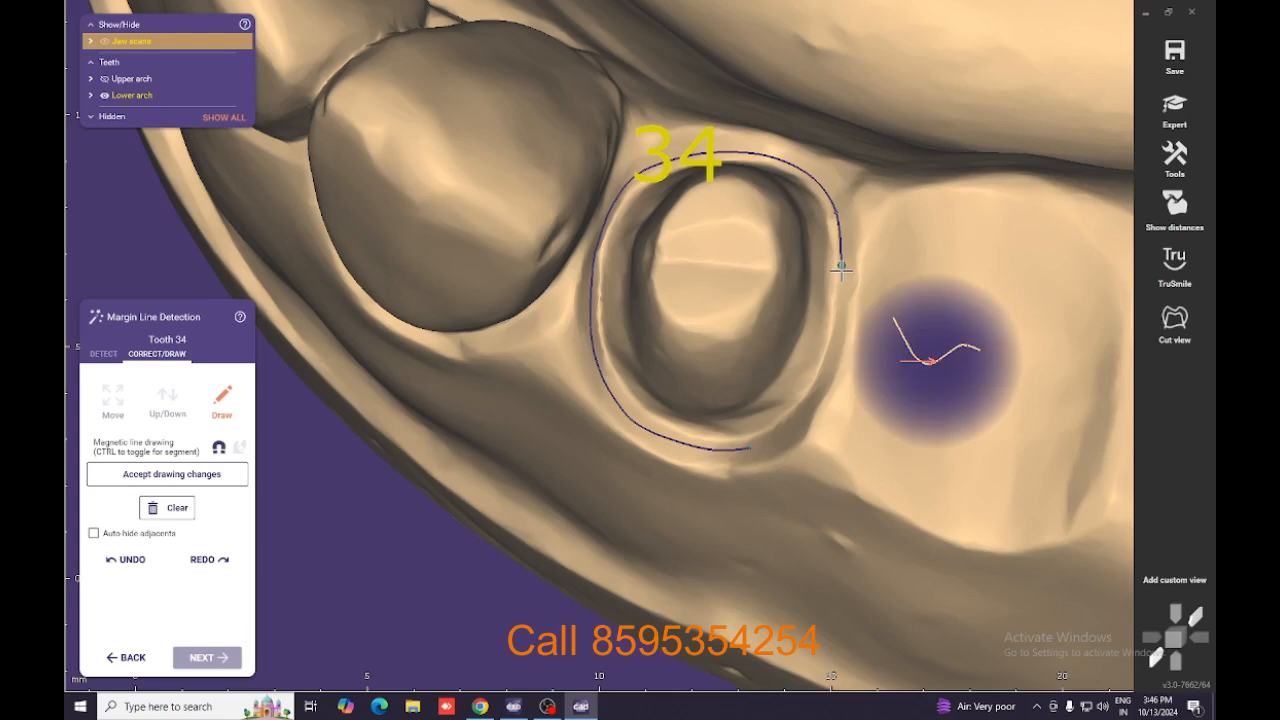
click(840, 313)
click(800, 422)
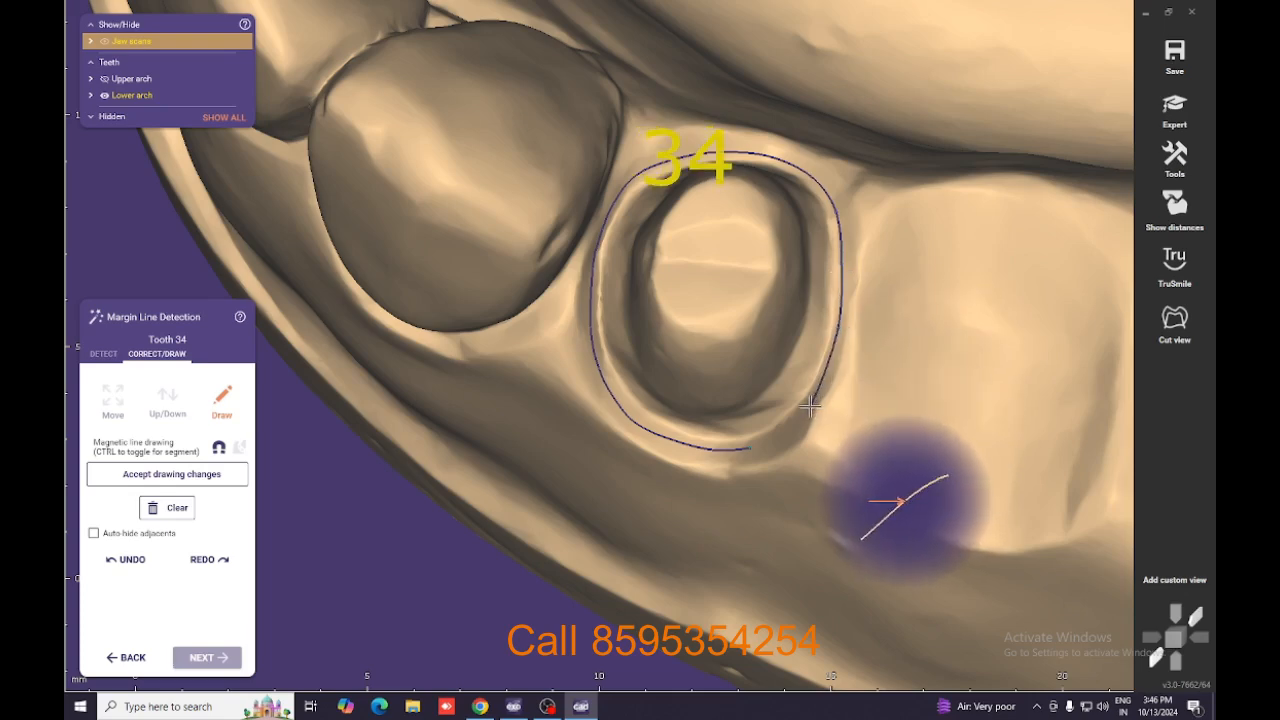
click(770, 437)
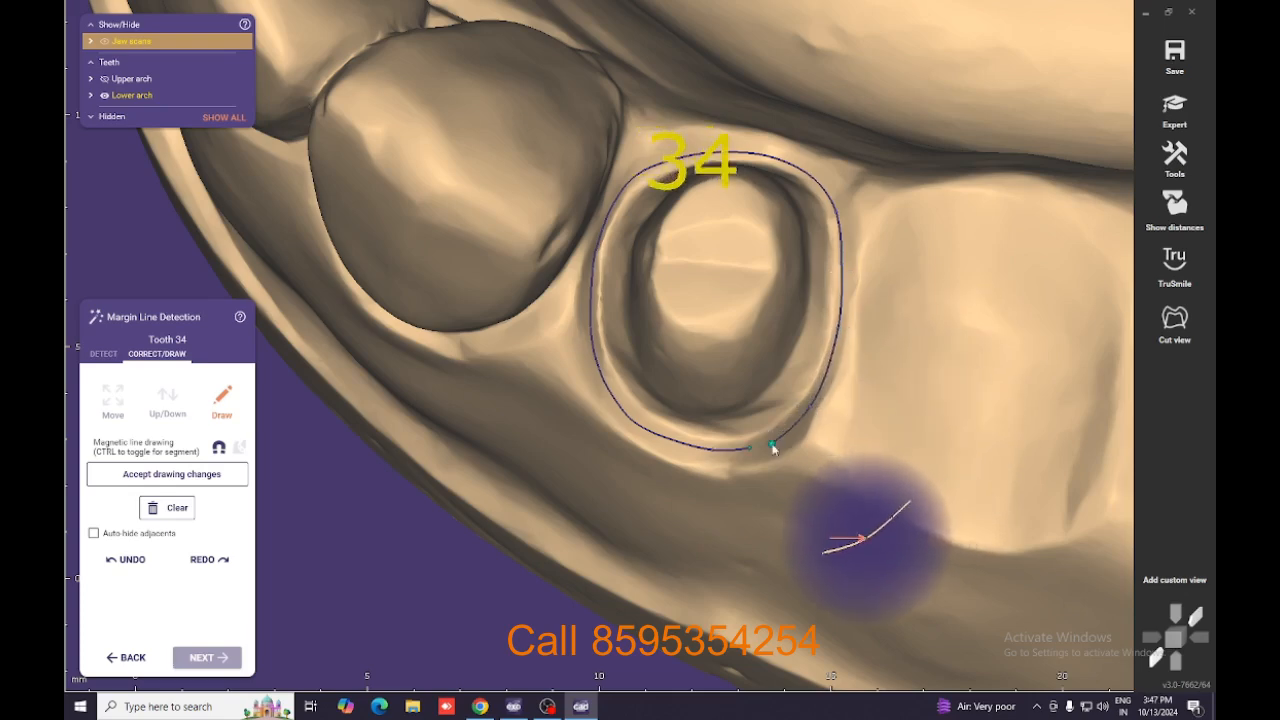
click(772, 447)
scroll(808, 434, up, 5)
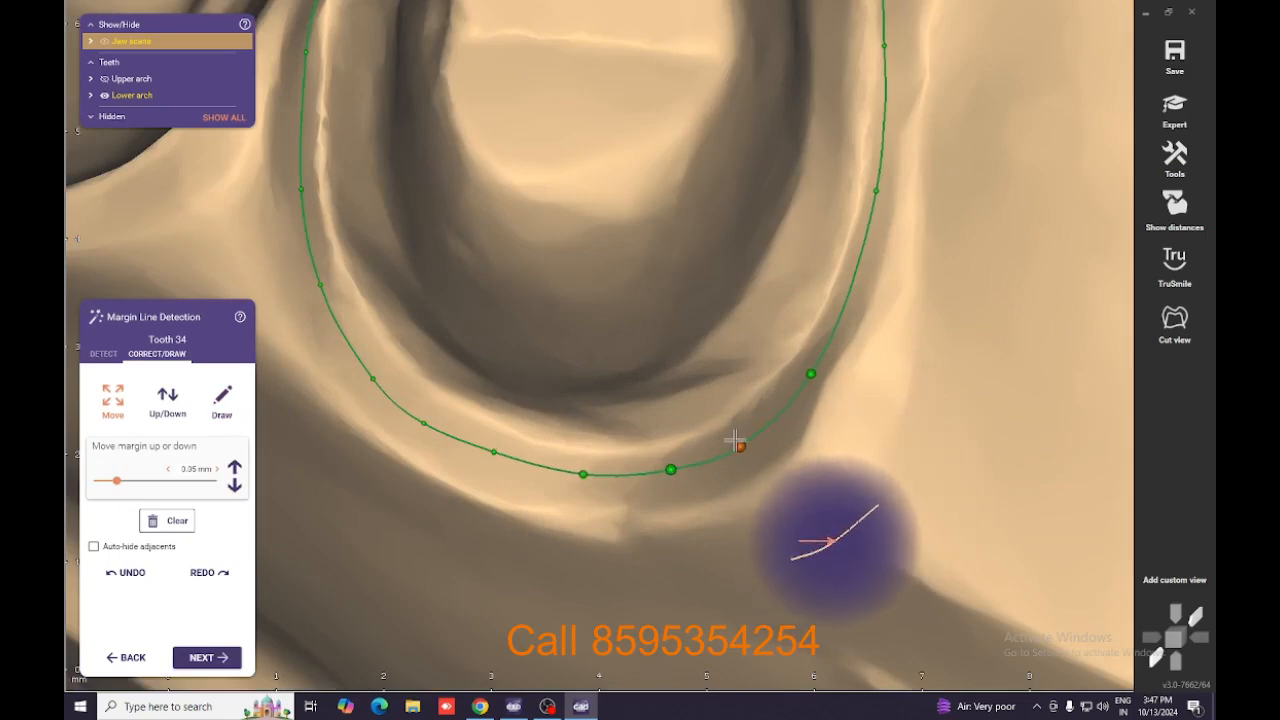
click(207, 657)
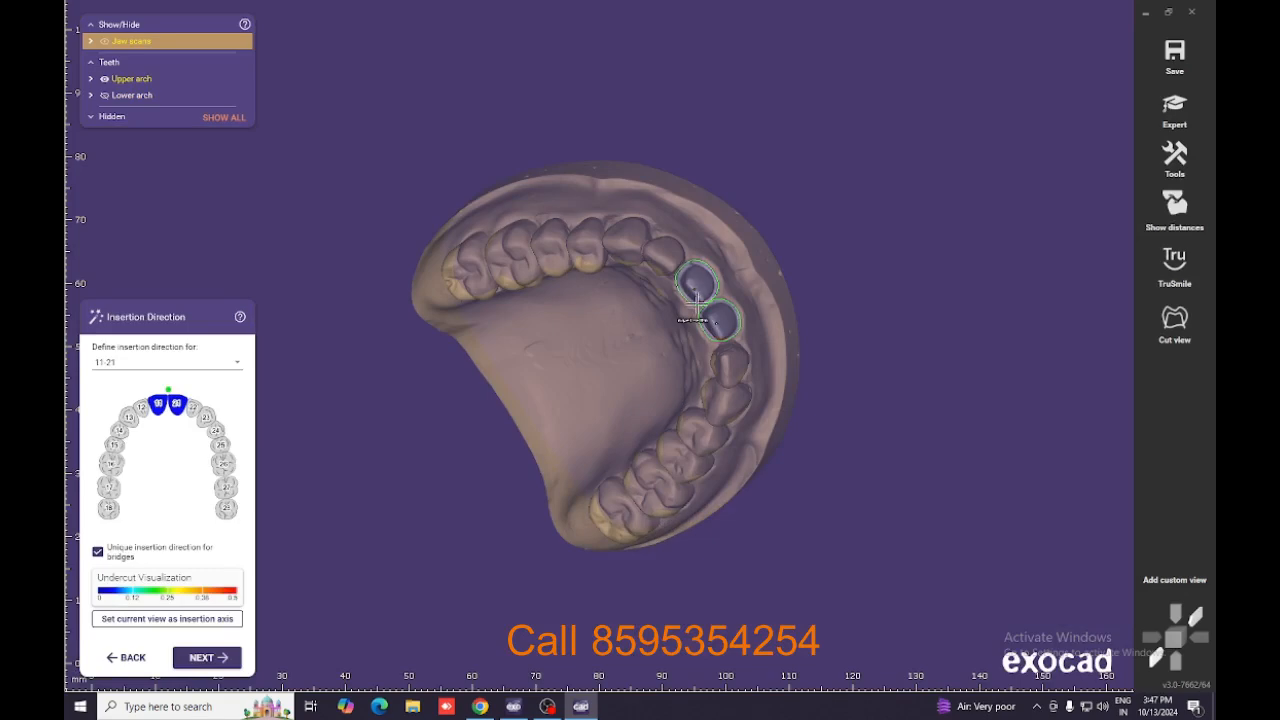
Orient the upper preparations 11 and 21 for minimal undercuts, set this view as their insertion axis and accept it.
scroll(697, 298, up, 3)
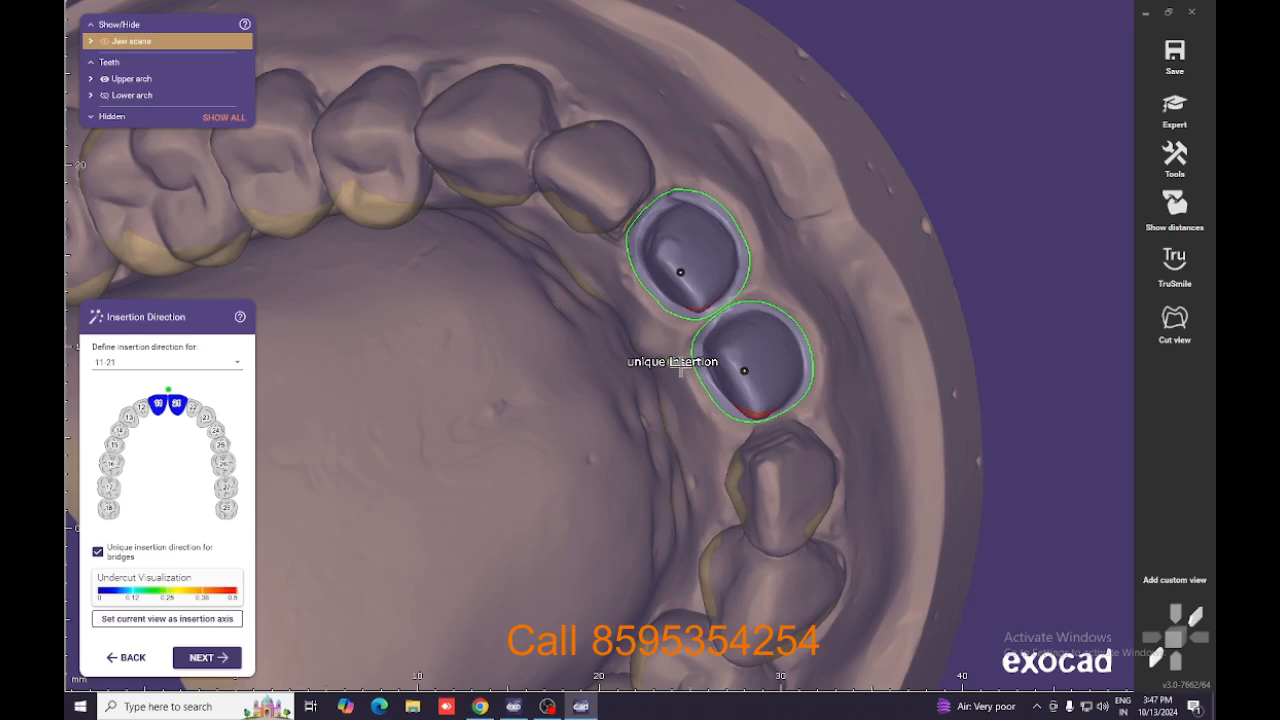
right_drag(654, 345, 654, 345)
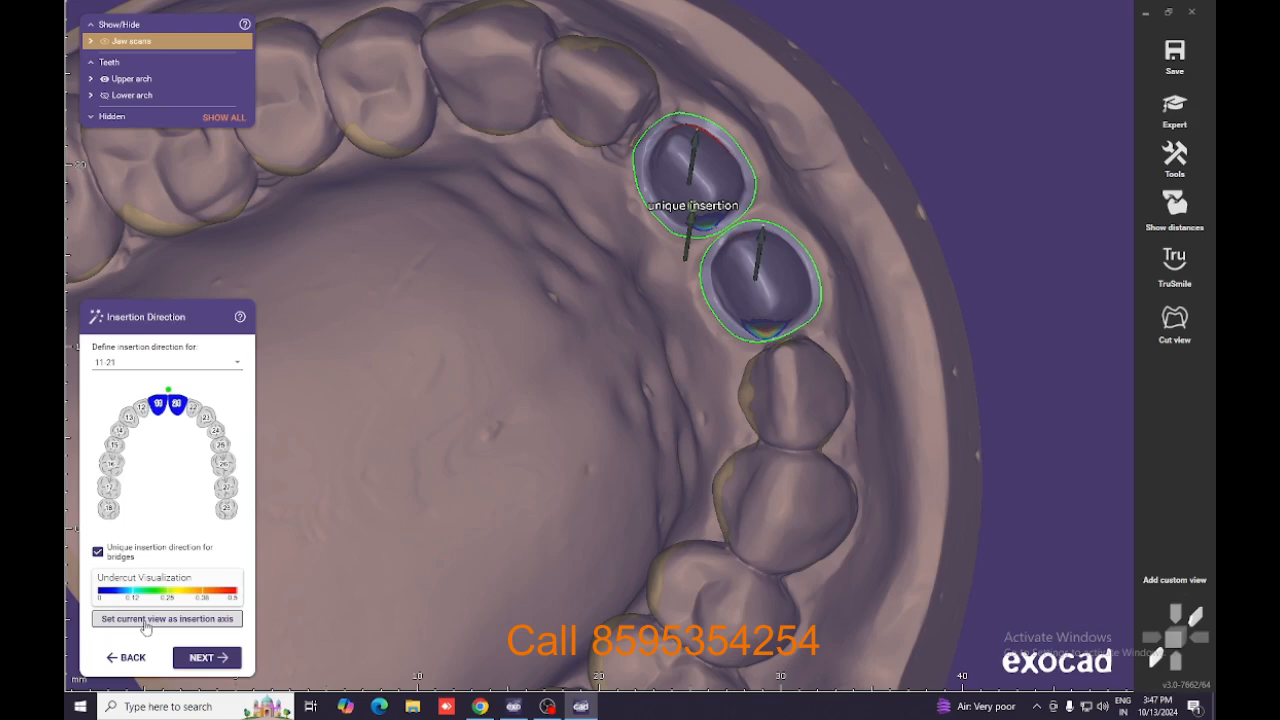
click(225, 622)
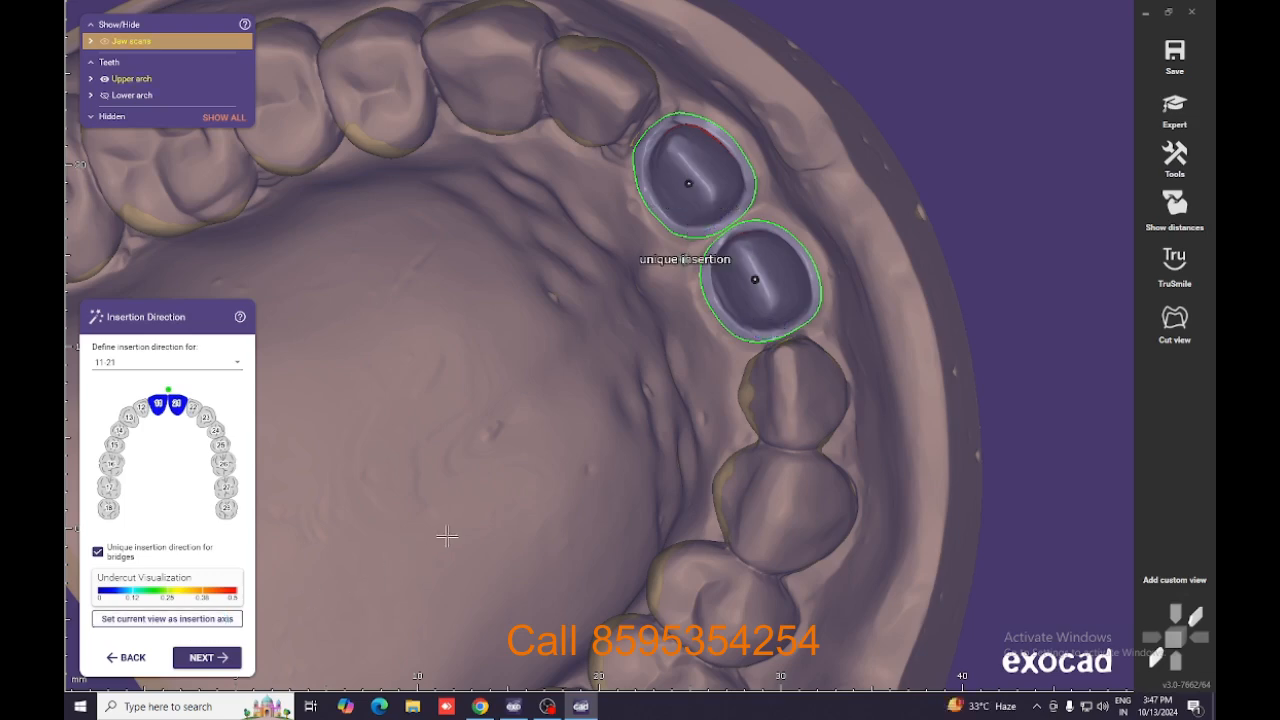
click(206, 657)
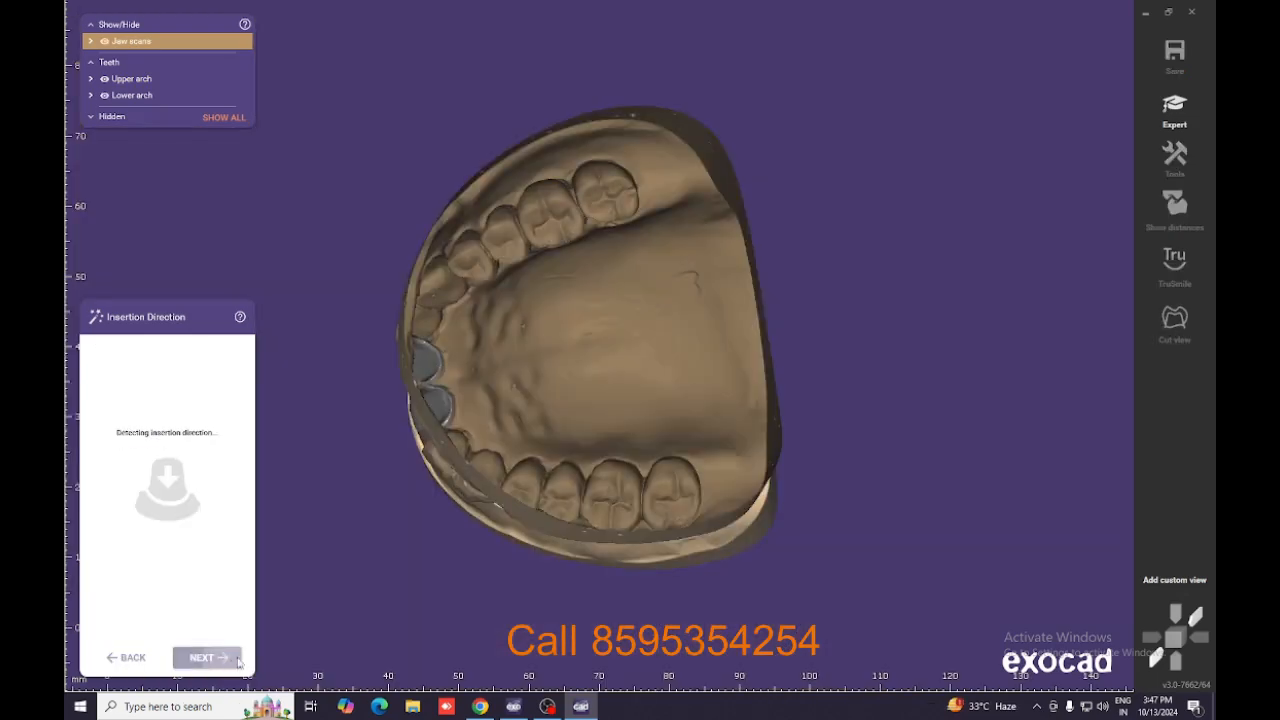
Set the insertion axis of bridge 36-34 from an occlusal view, then accept it and the default crown bottom parameters.
scroll(567, 490, up, 5)
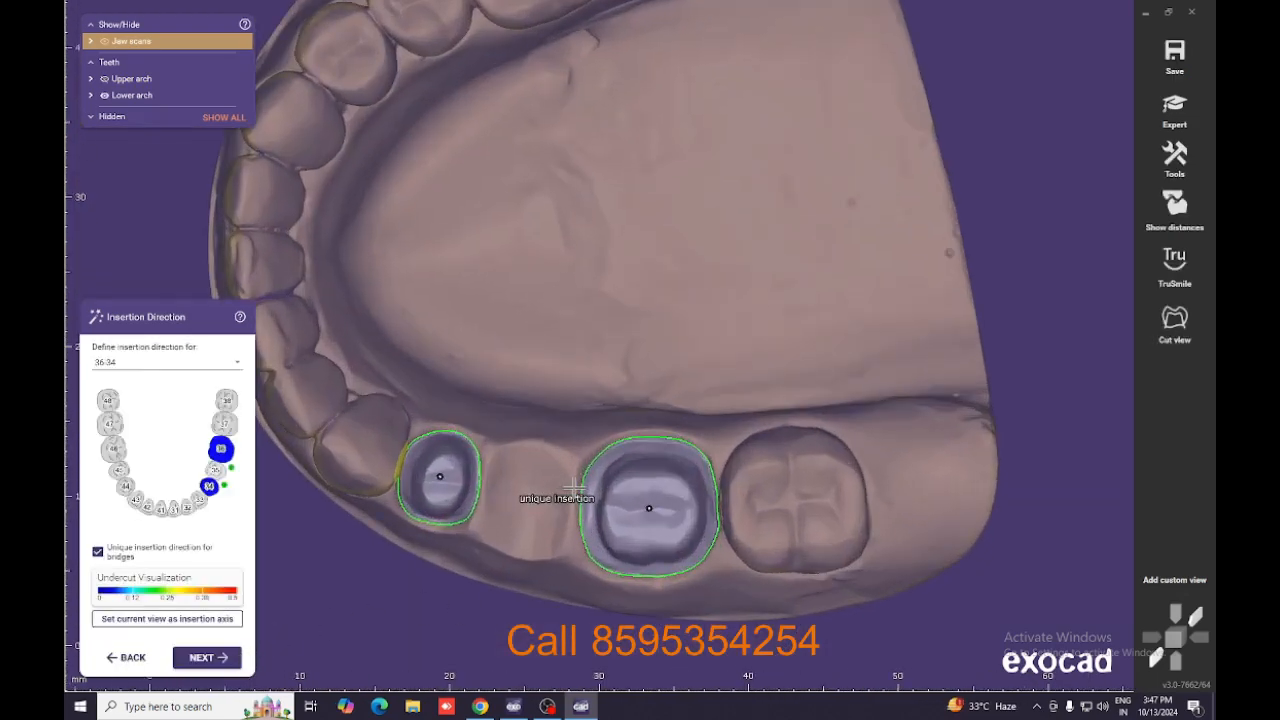
right_drag(514, 440, 512, 440)
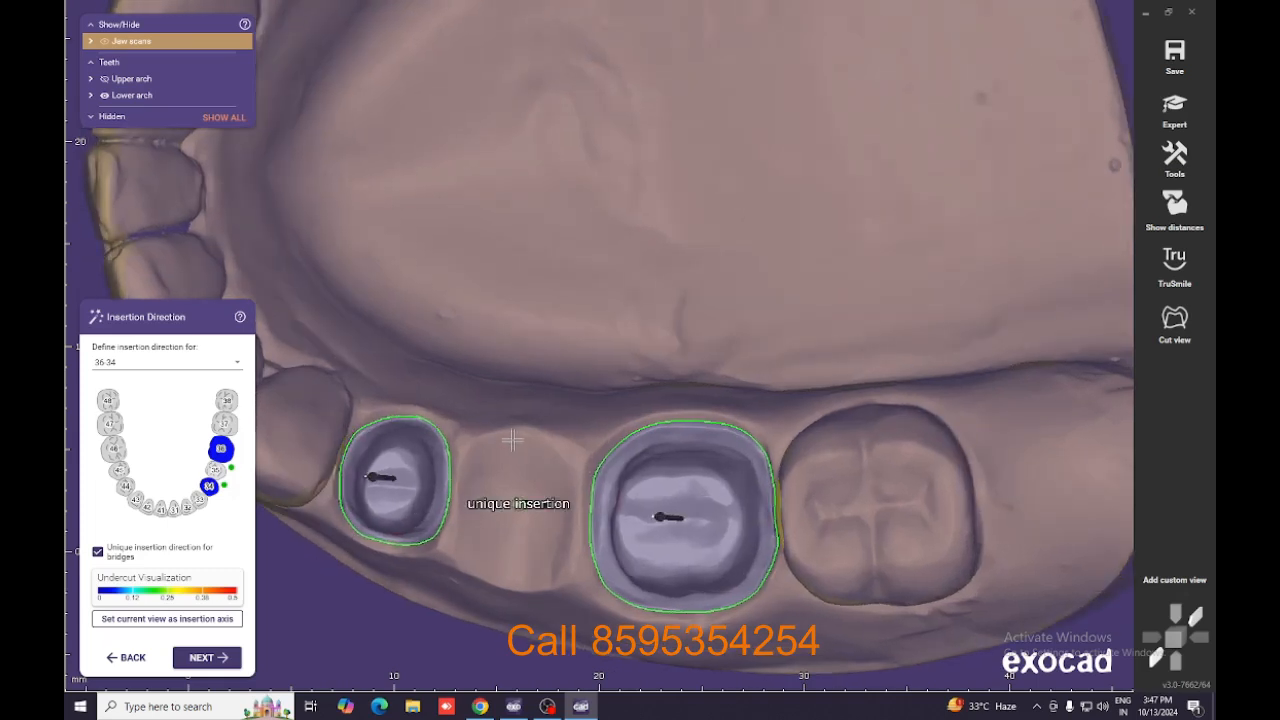
middle_drag(512, 440, 620, 400)
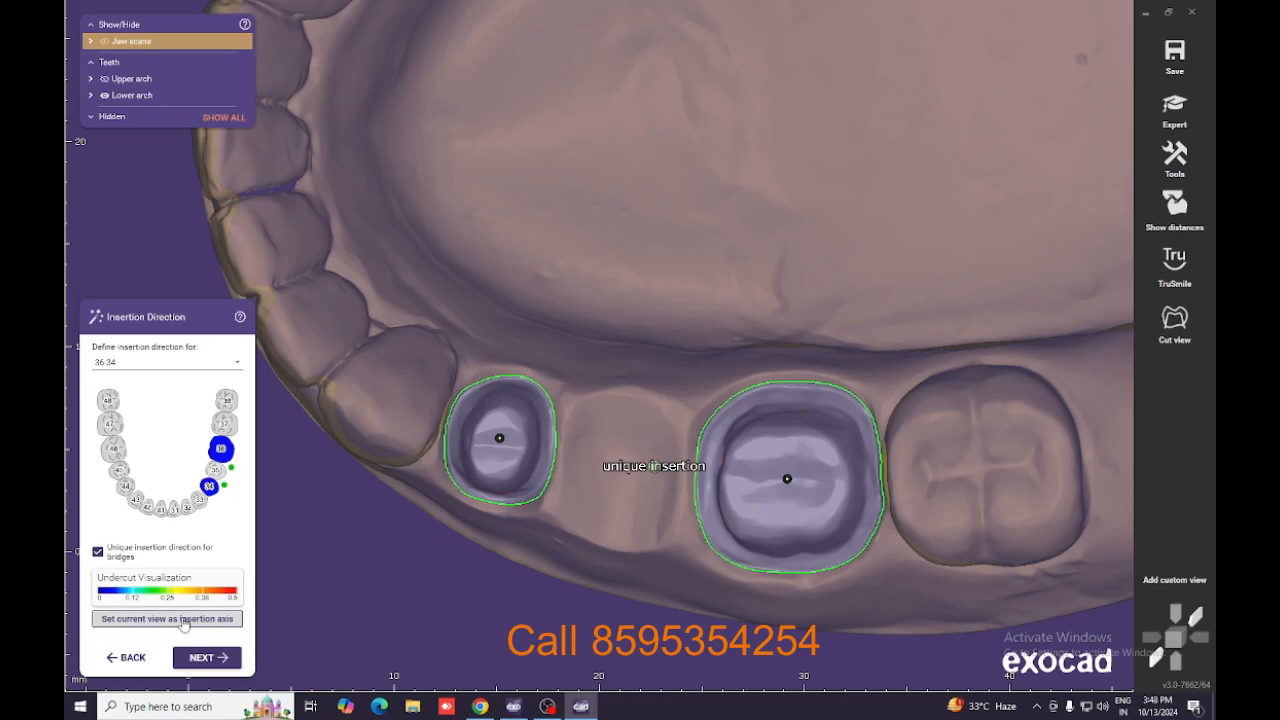
click(228, 659)
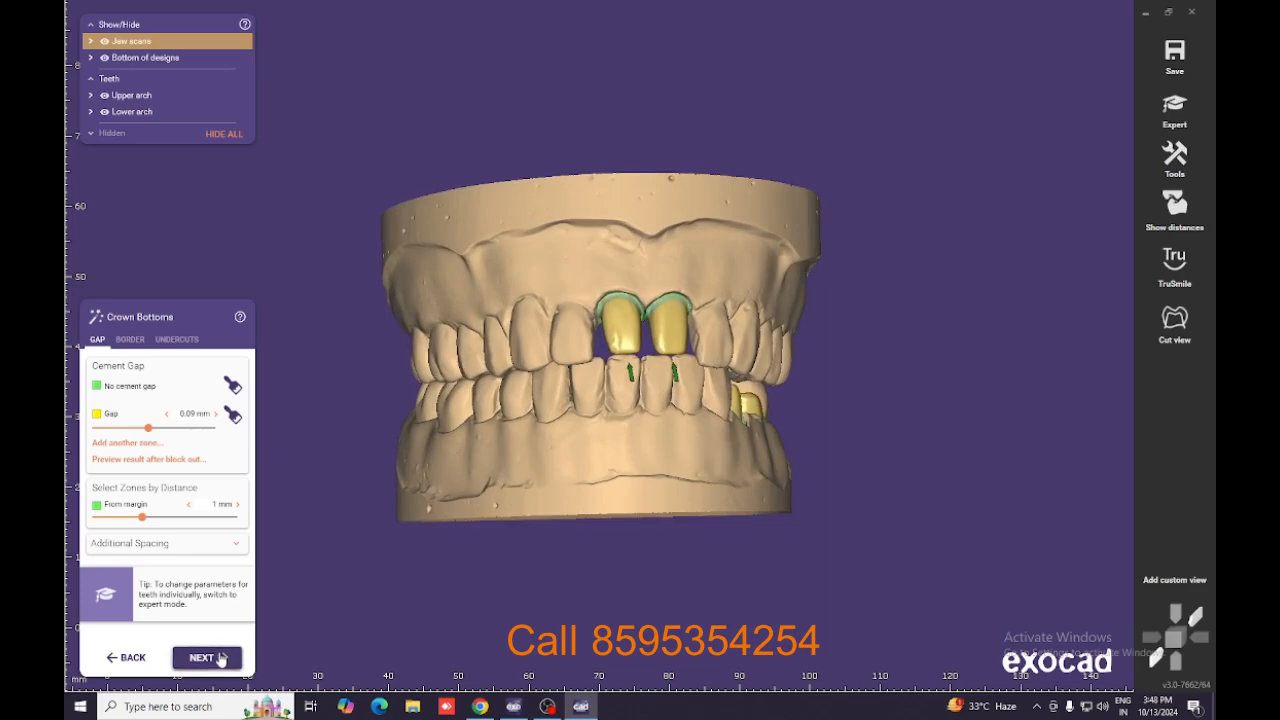
click(221, 657)
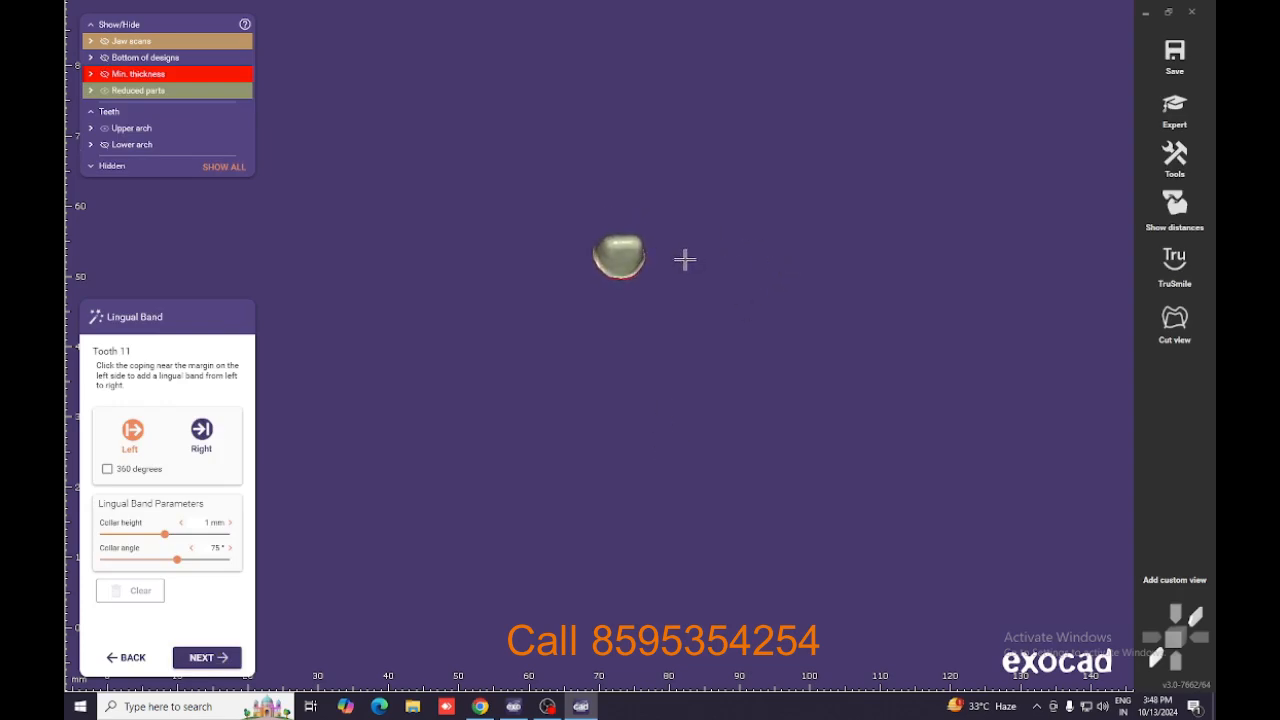
Display the upper jaw scan around the coping of tooth 11 with the lower jaw scan hidden.
right_drag(646, 266, 679, 266)
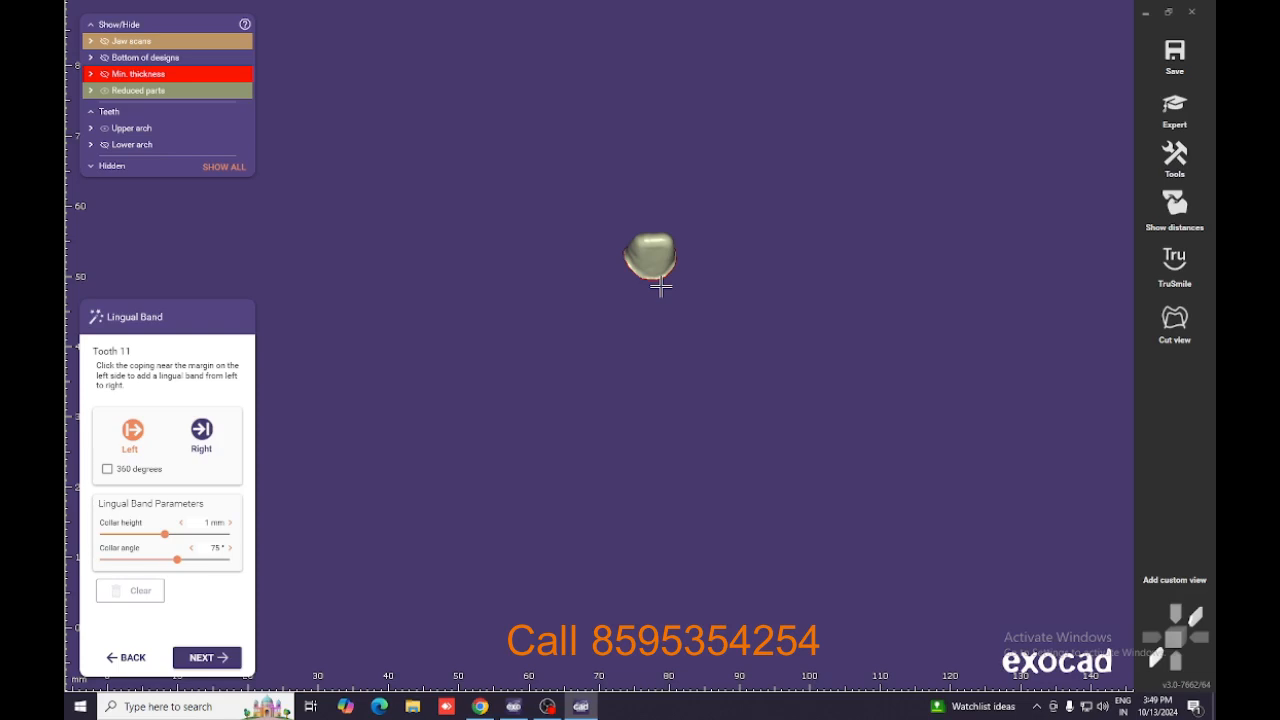
key(j)
key(j)
key(u)
key(u)
key(j)
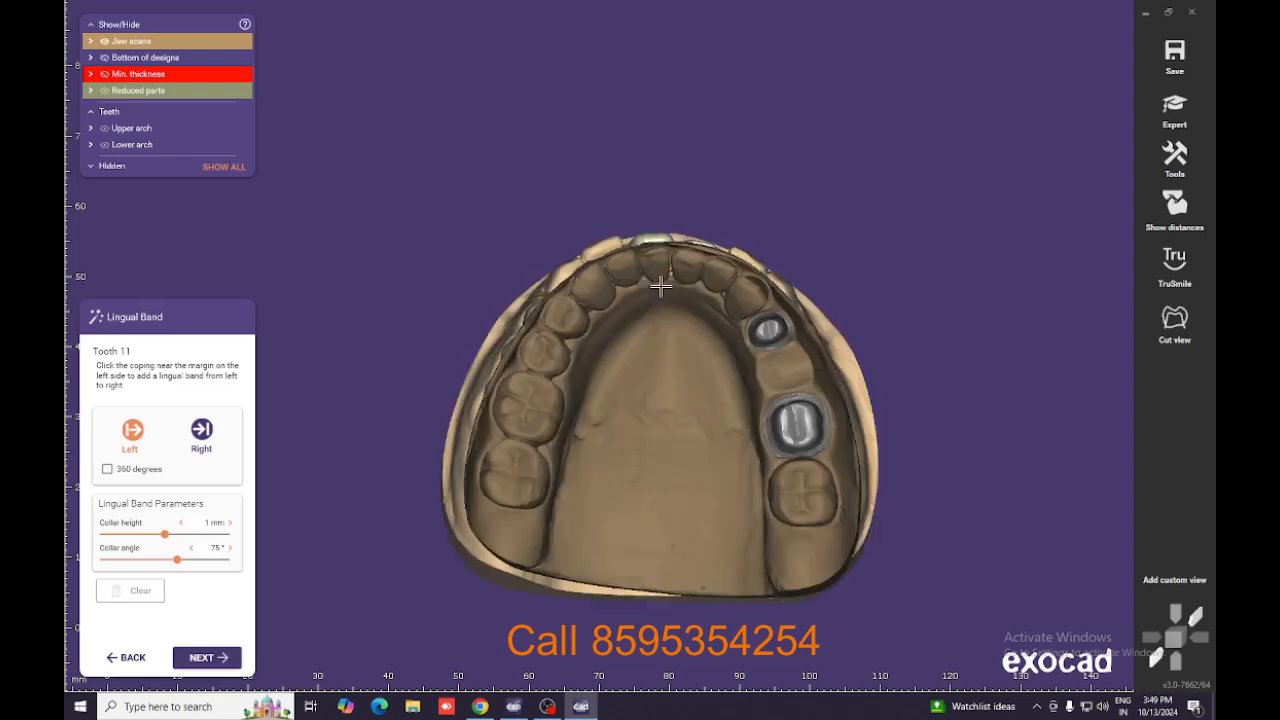
key(j)
key(l)
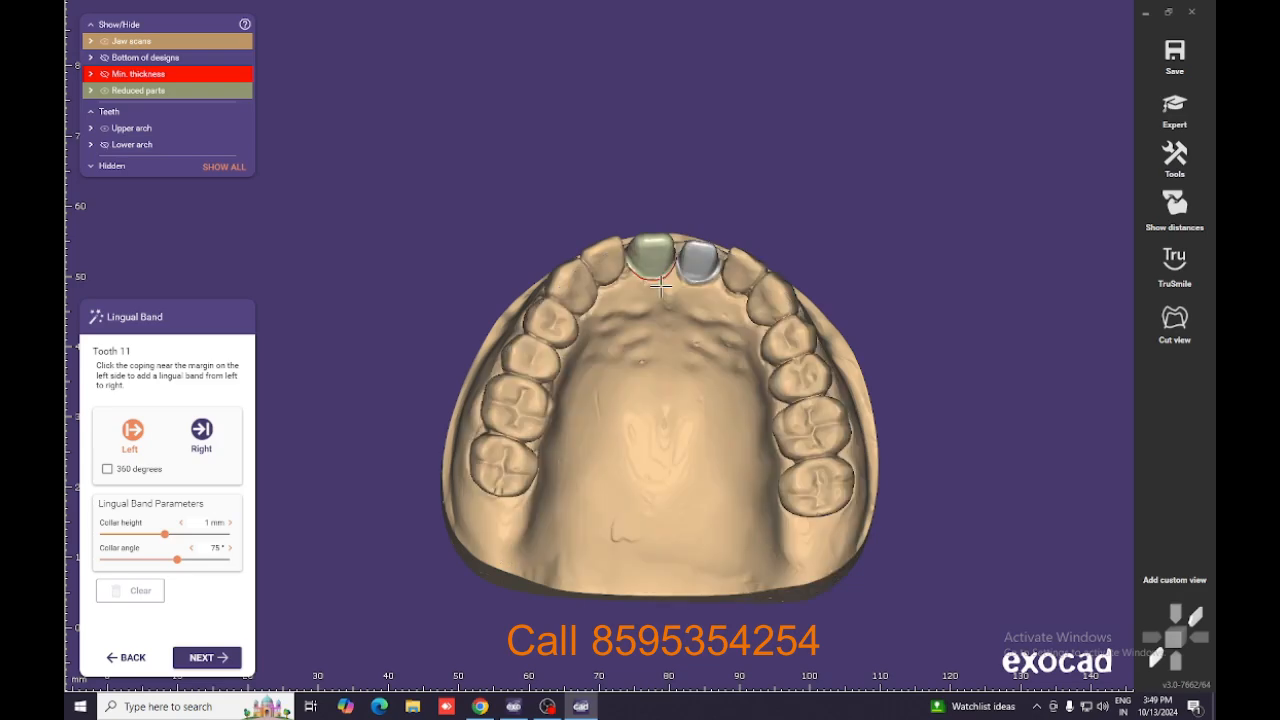
Add a lingual band along the palatal margin of coping 11 by placing its left and right end points.
scroll(660, 286, up, 3)
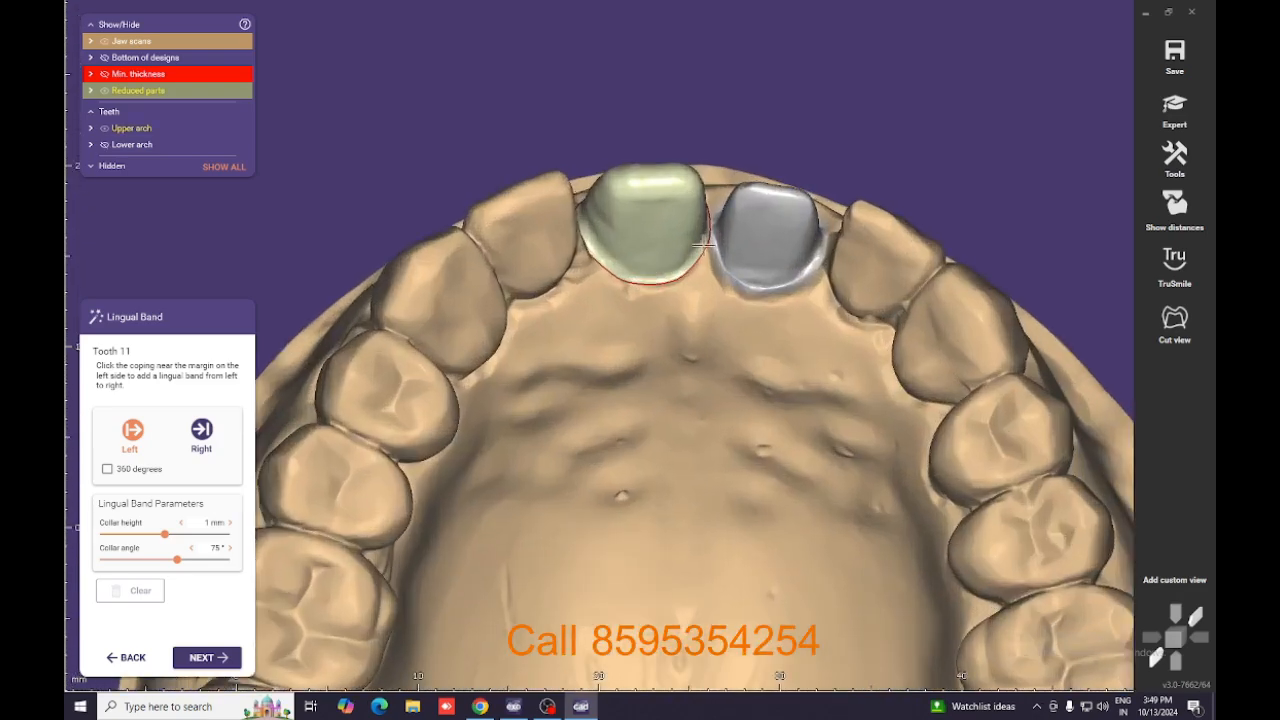
scroll(700, 238, up, 2)
right_drag(700, 238, 696, 209)
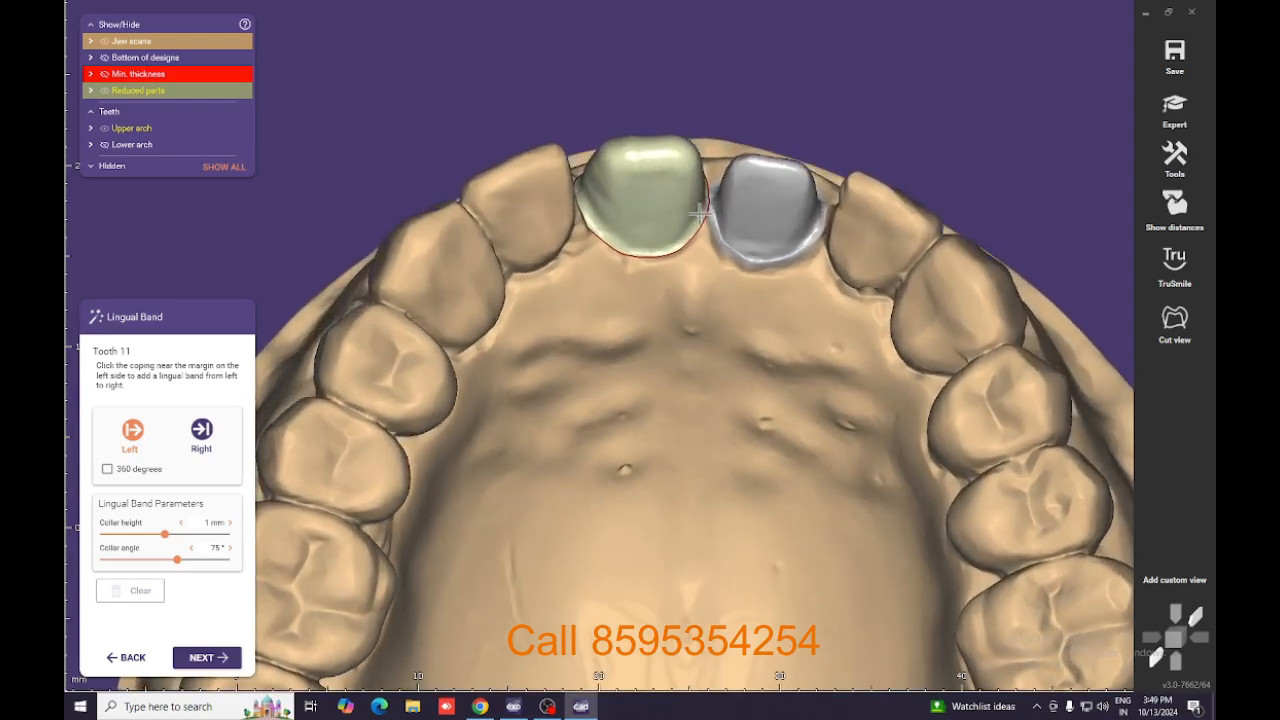
scroll(601, 235, up, 2)
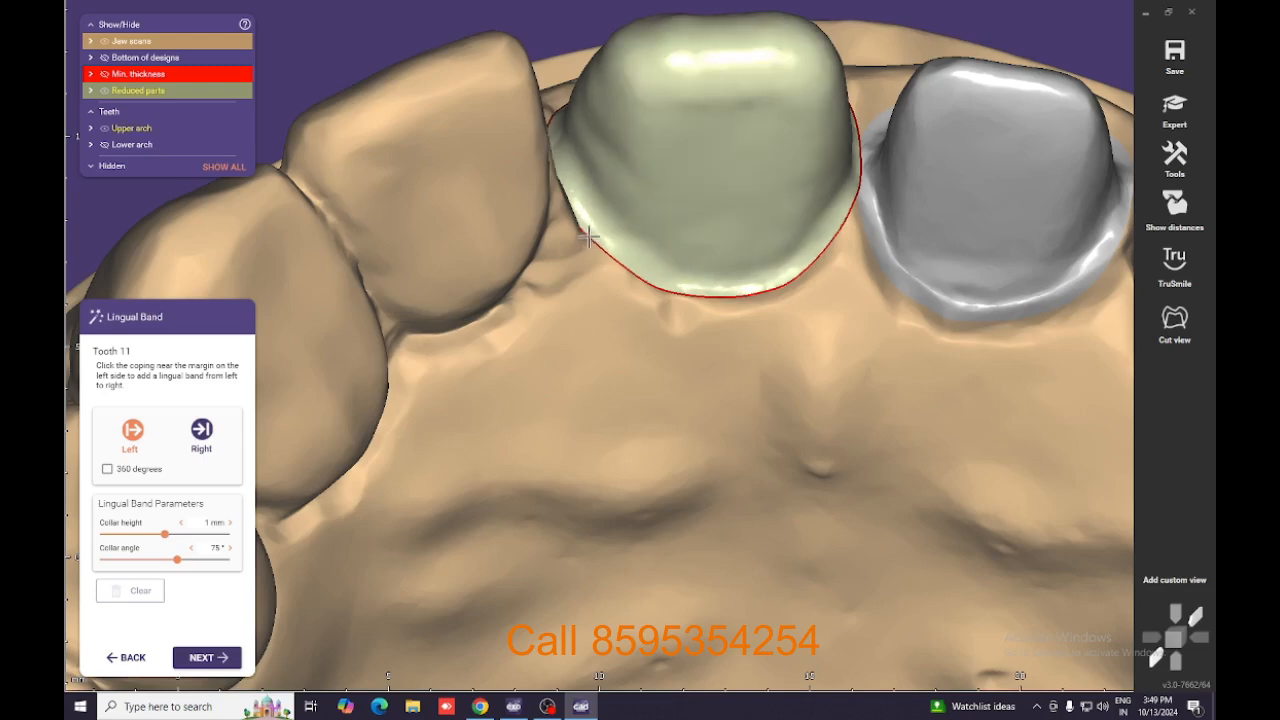
click(590, 237)
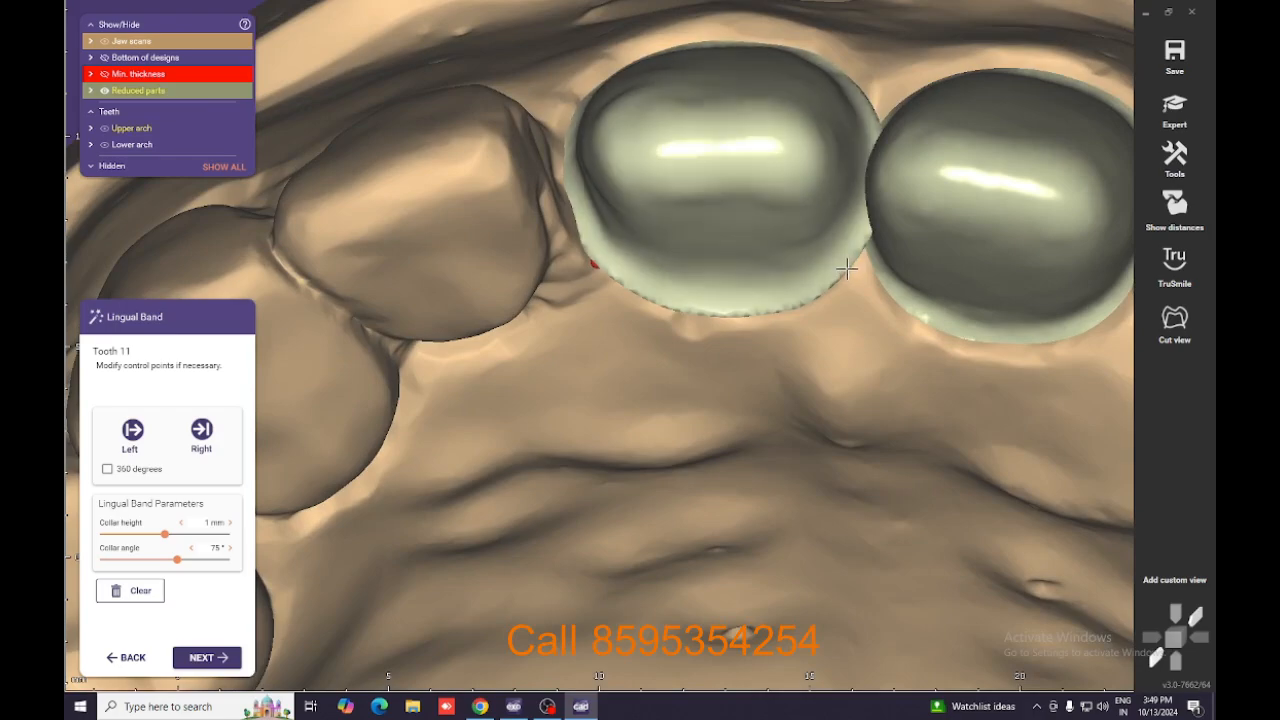
click(854, 256)
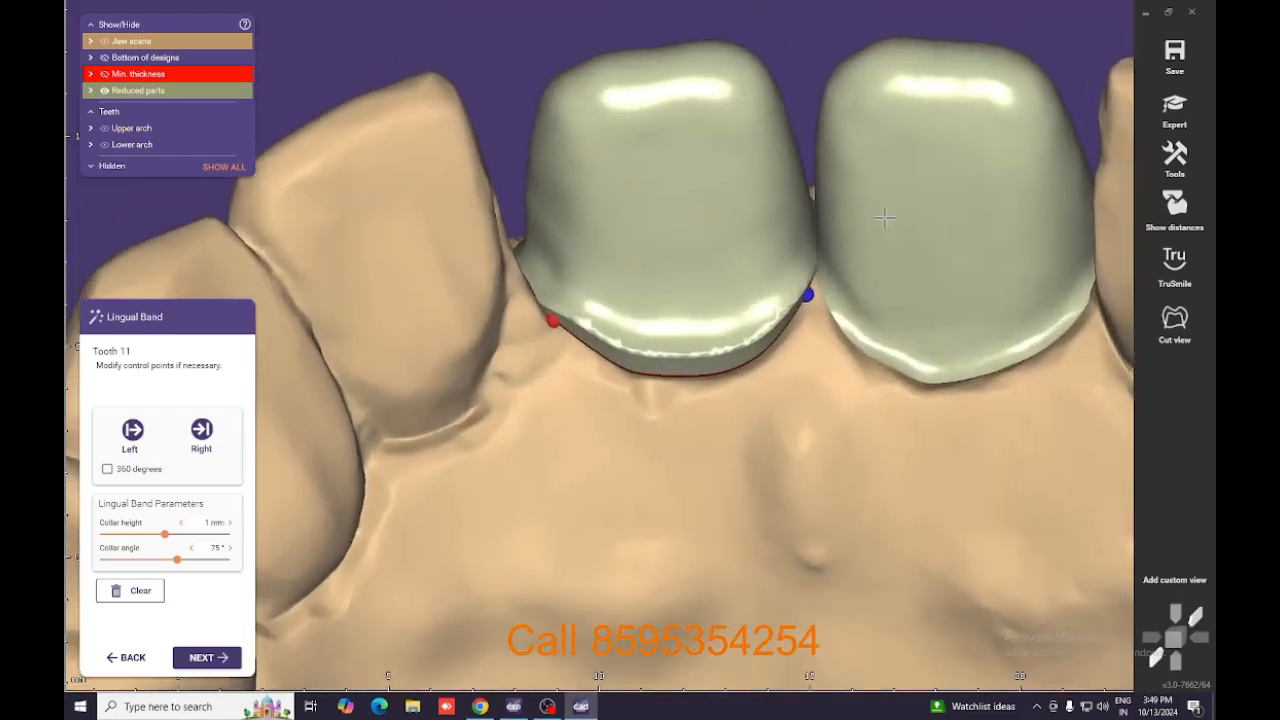
Set the lingual band of tooth 11 to a collar height of 1 mm and a collar angle of 75.5°.
scroll(748, 332, up, 4)
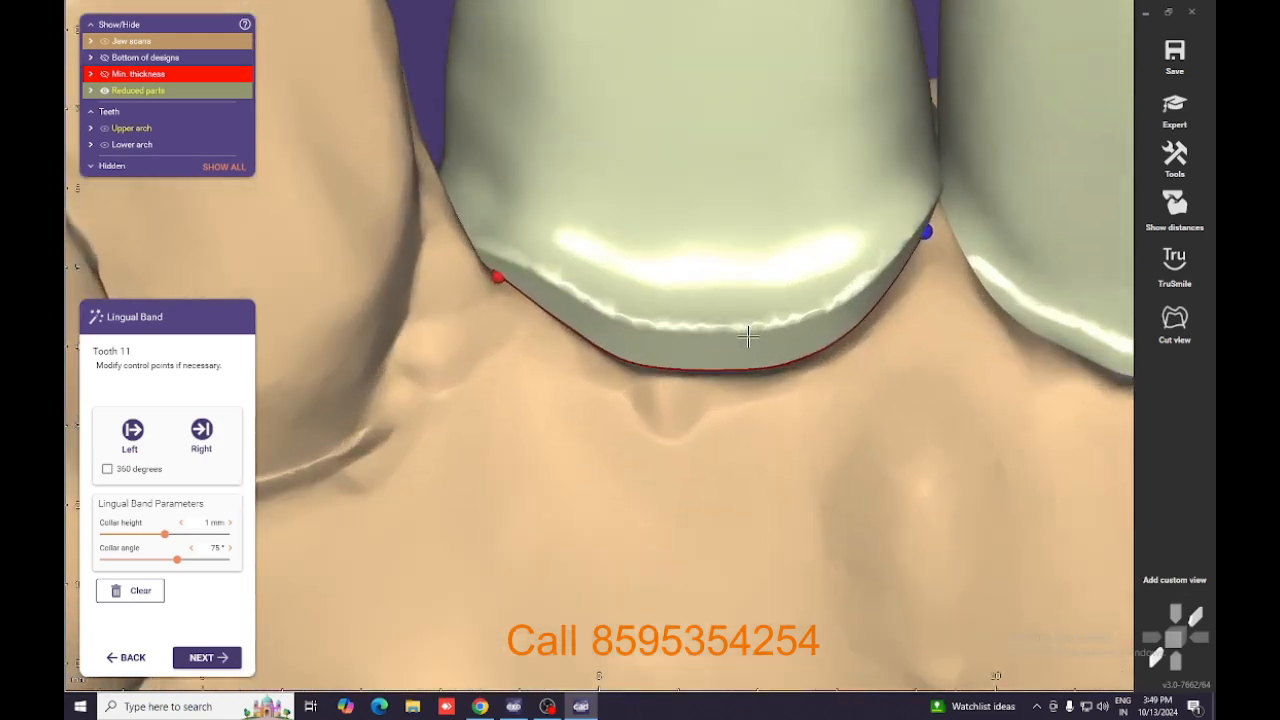
scroll(741, 318, down, 2)
right_drag(740, 317, 697, 274)
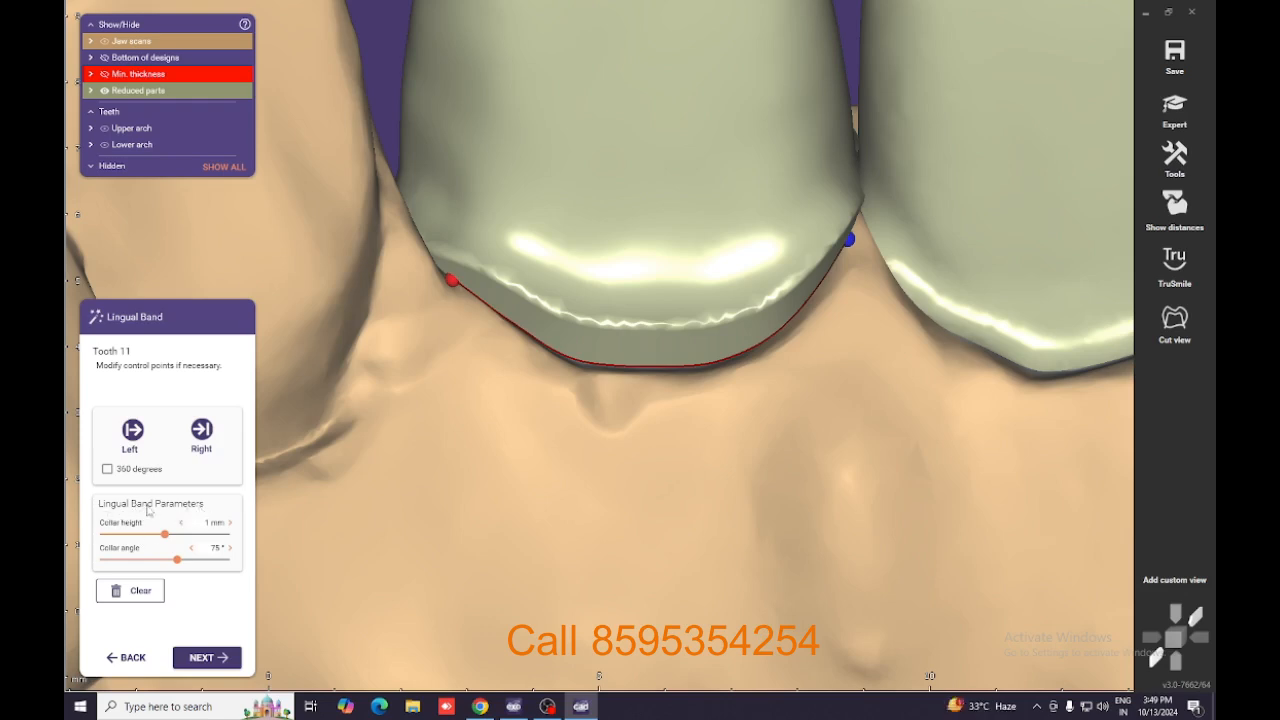
click(230, 523)
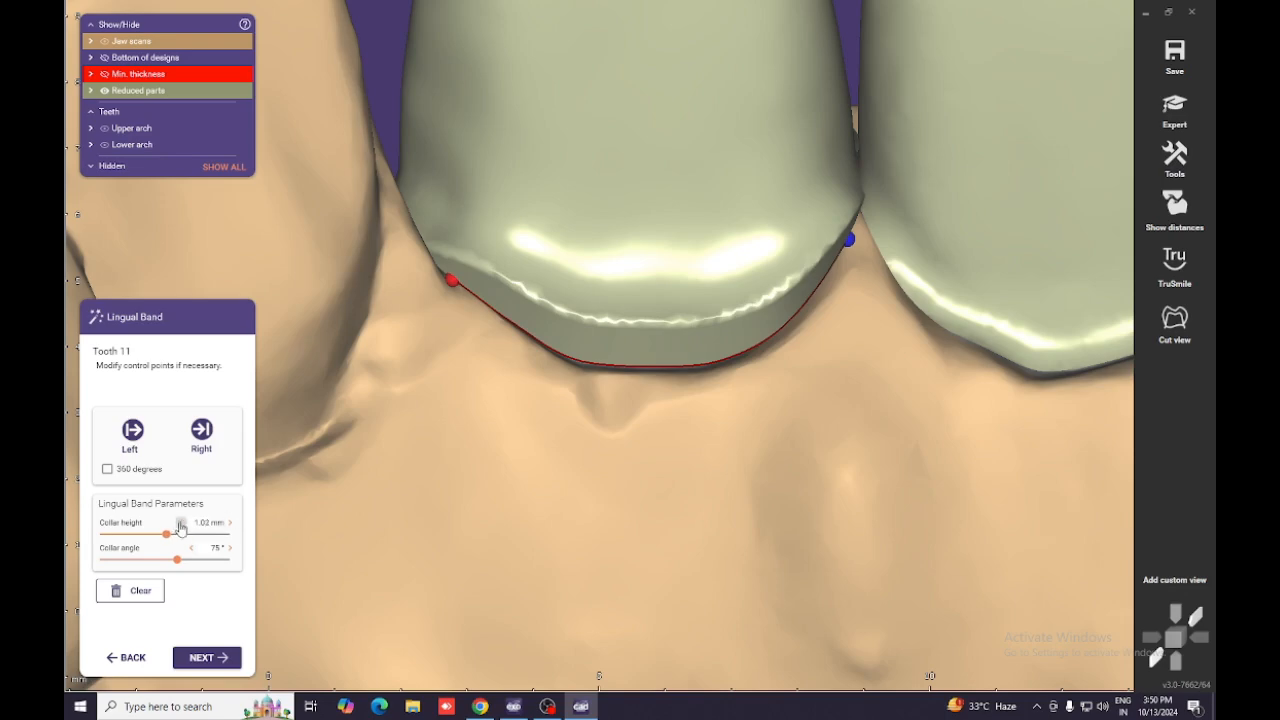
click(181, 524)
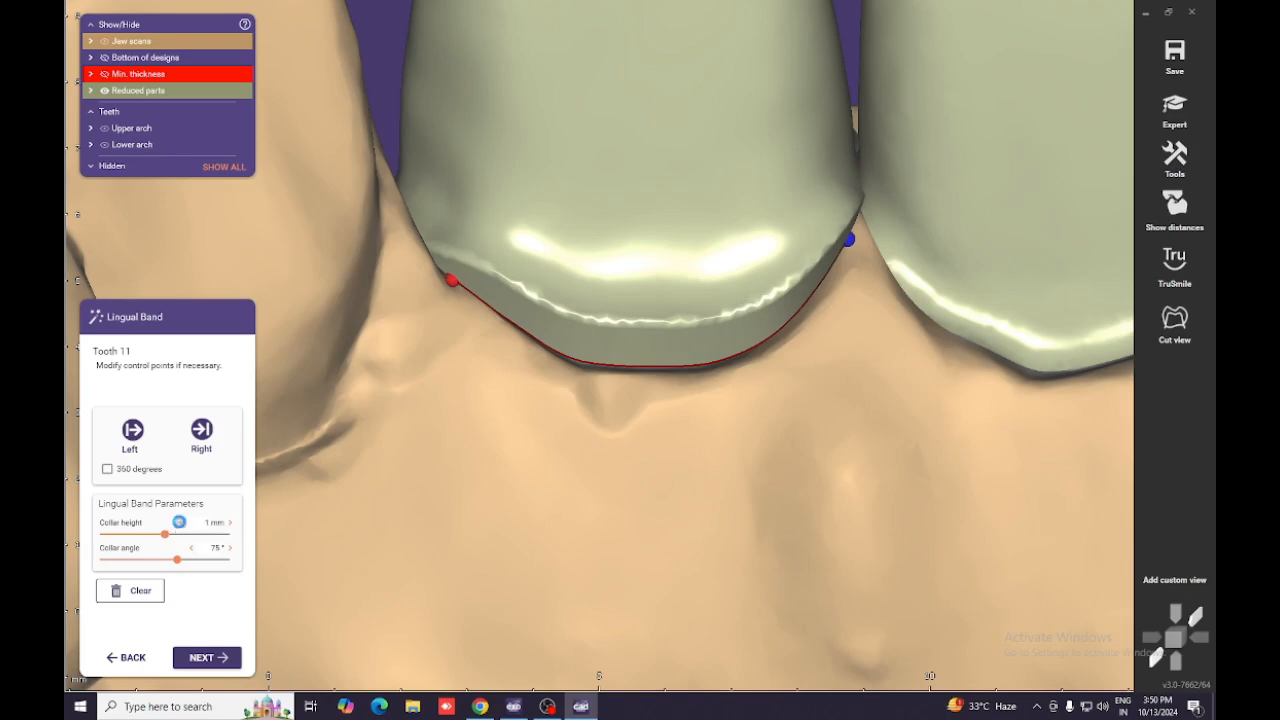
click(231, 549)
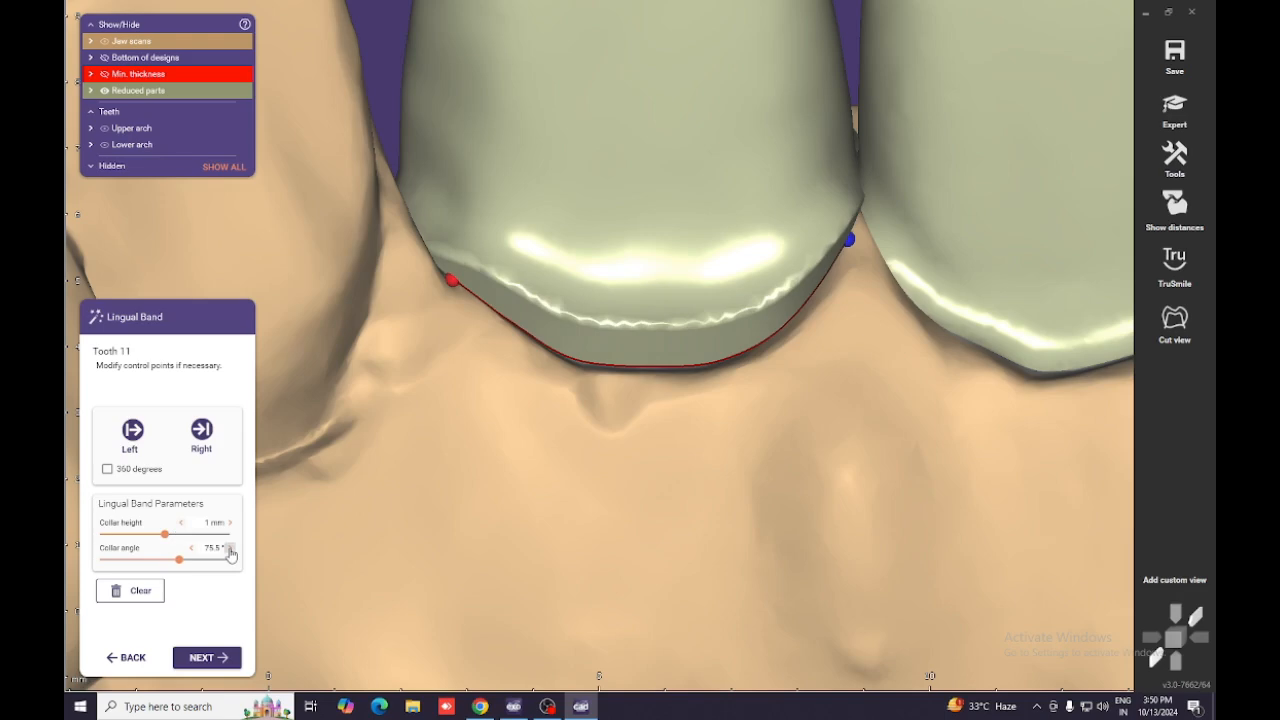
Raise the collar angle of tooth 11's lingual band to 77° and check the band from the palatal side.
click(231, 549)
click(231, 549)
click(231, 549)
click(229, 550)
click(228, 551)
right_drag(531, 338, 688, 345)
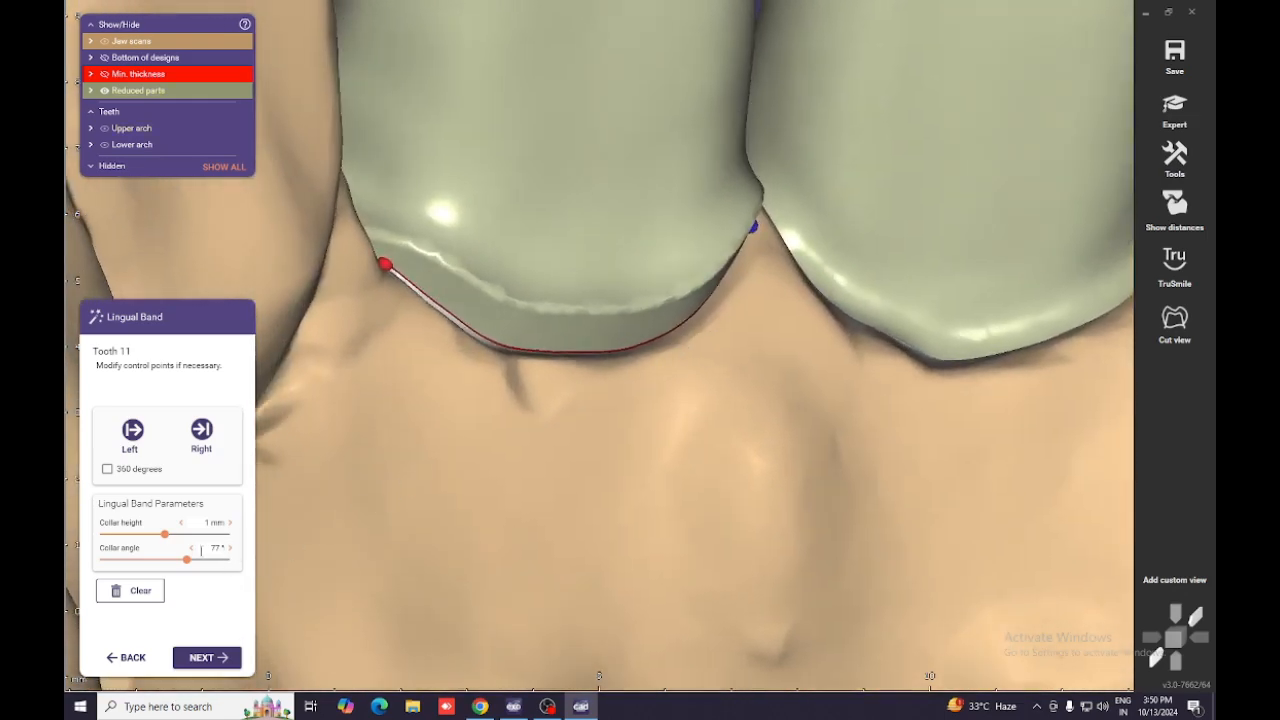
Set the collar angle of tooth 11's lingual band to 75° and accept the band.
click(191, 550)
click(191, 550)
click(191, 550)
click(191, 550)
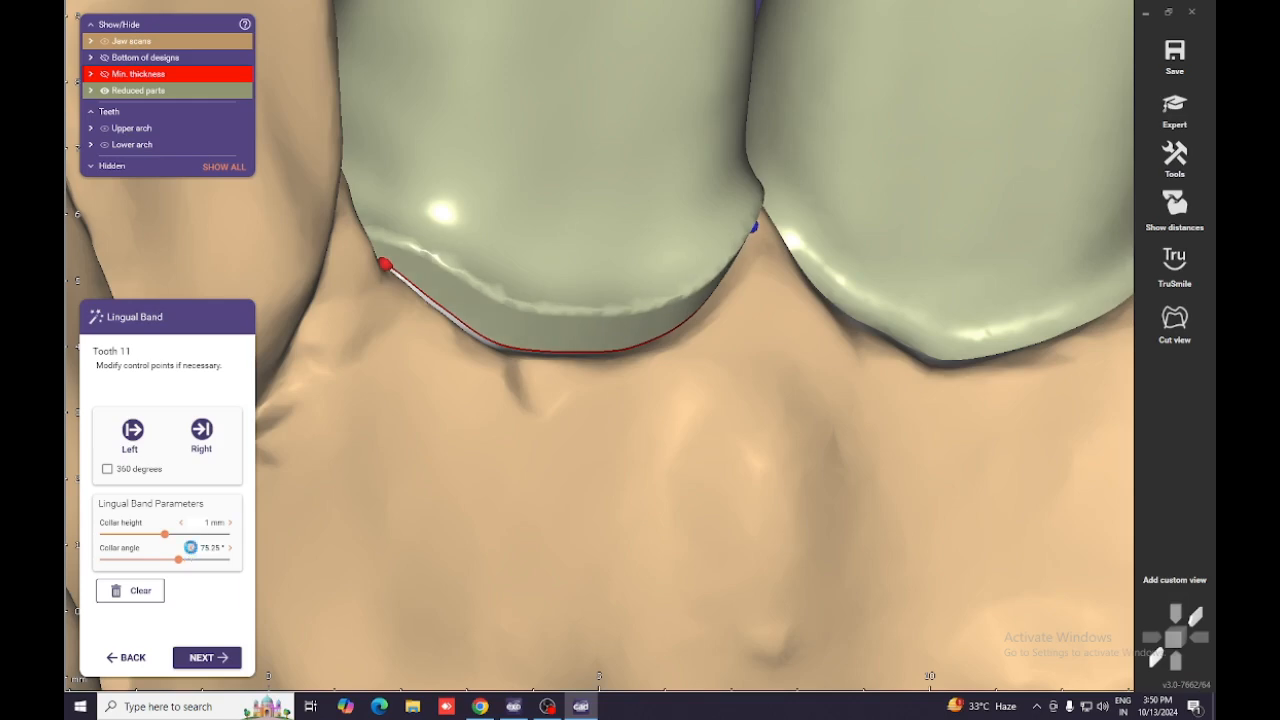
click(191, 550)
scroll(475, 460, down, 3)
right_drag(508, 435, 471, 384)
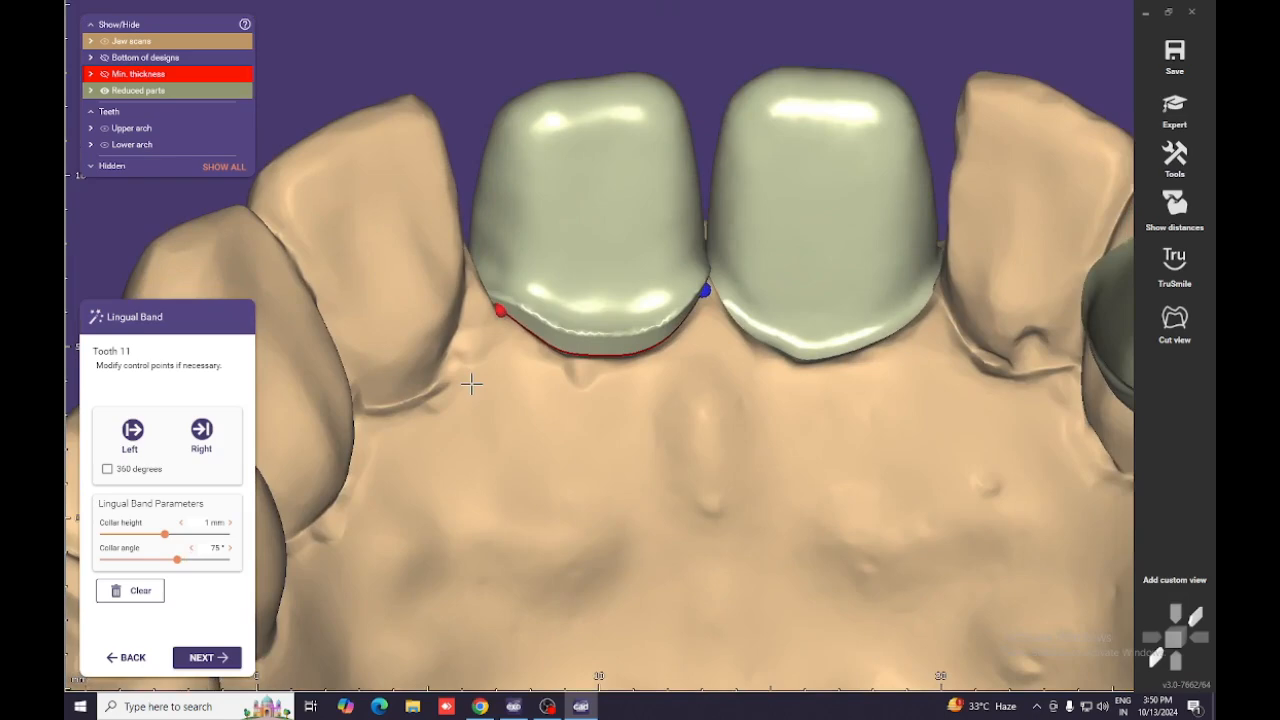
click(228, 658)
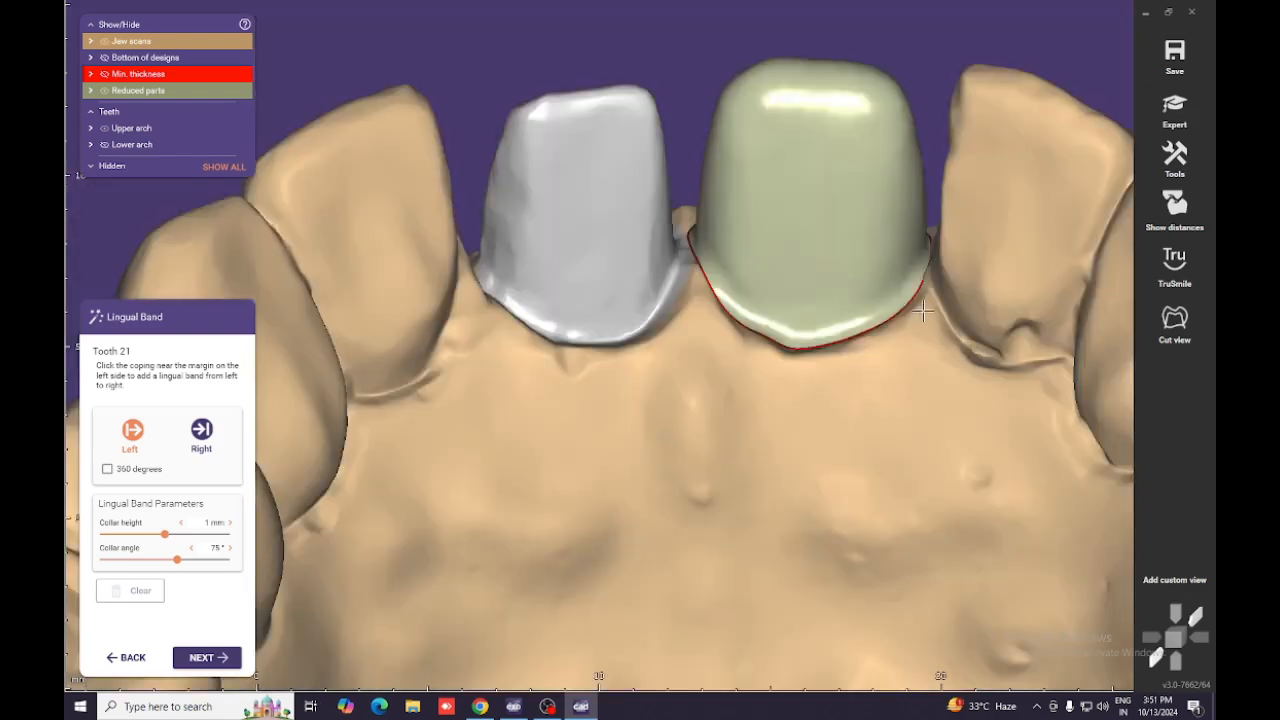
Add a lingual band along the palatal margin of coping 21 by placing its left and right end points.
right_drag(931, 315, 928, 323)
middle_drag(928, 323, 873, 331)
right_drag(873, 331, 878, 334)
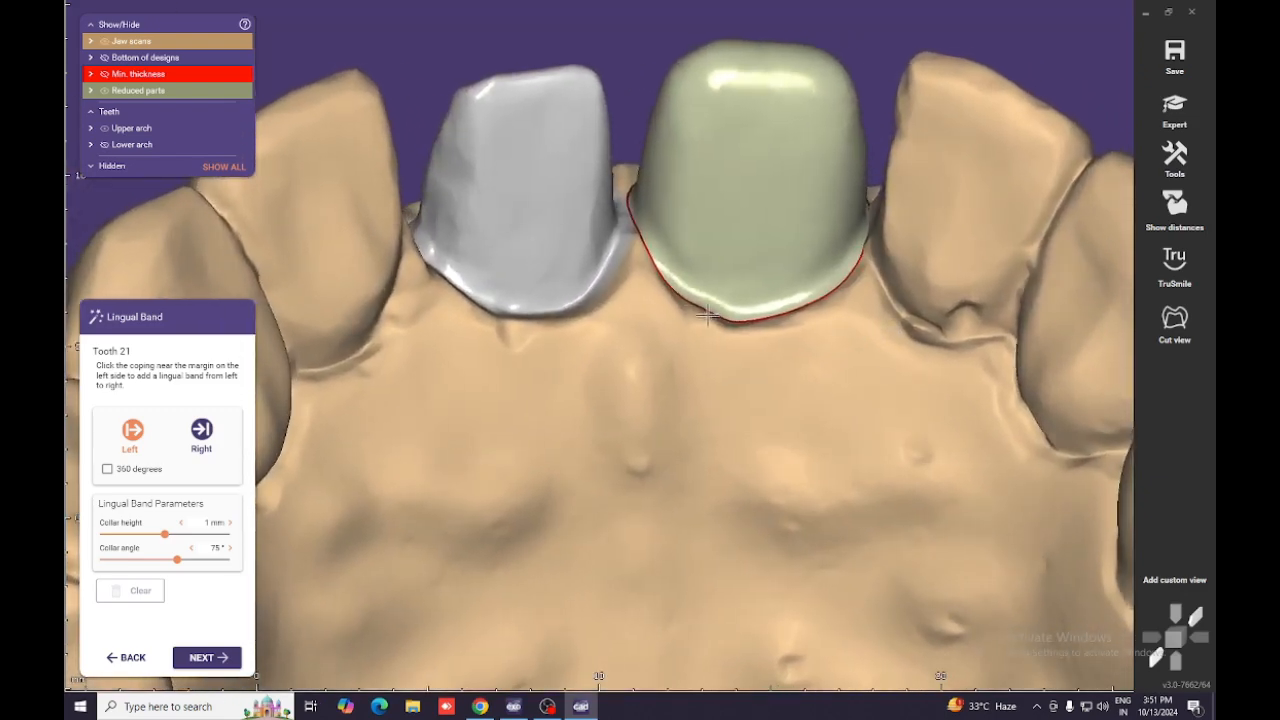
click(647, 247)
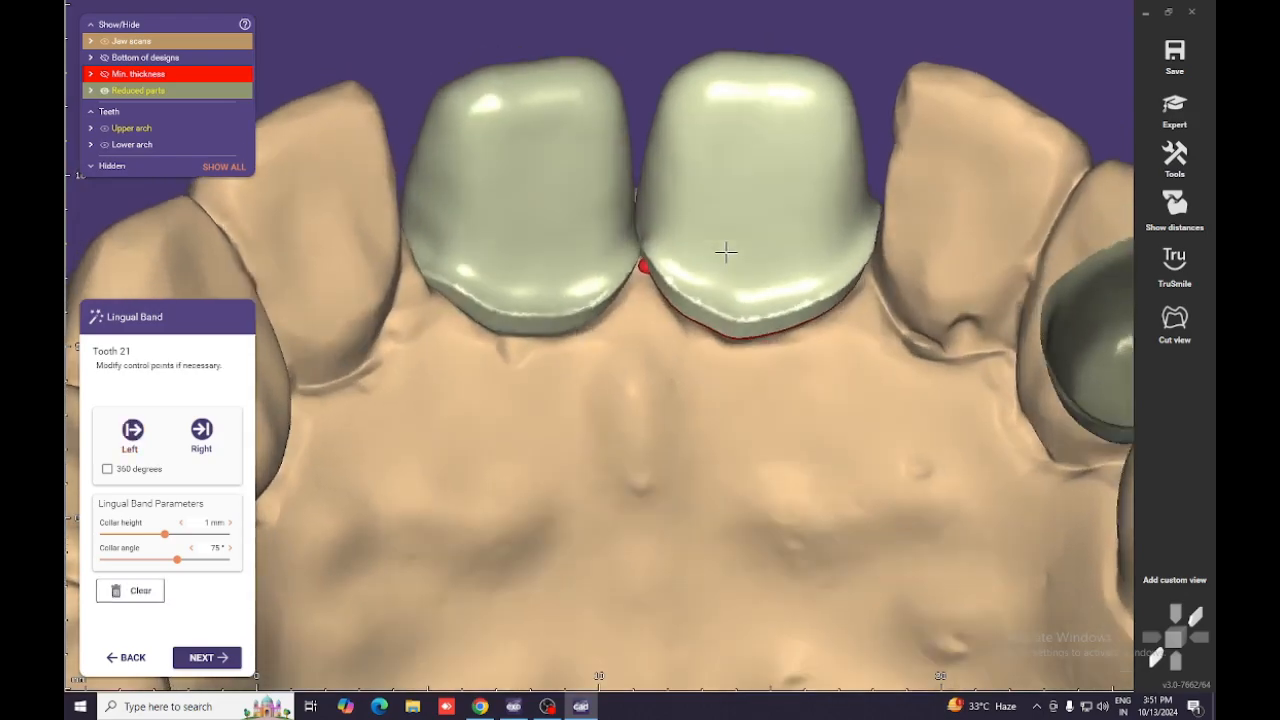
right_drag(726, 252, 730, 246)
scroll(936, 100, up, 2)
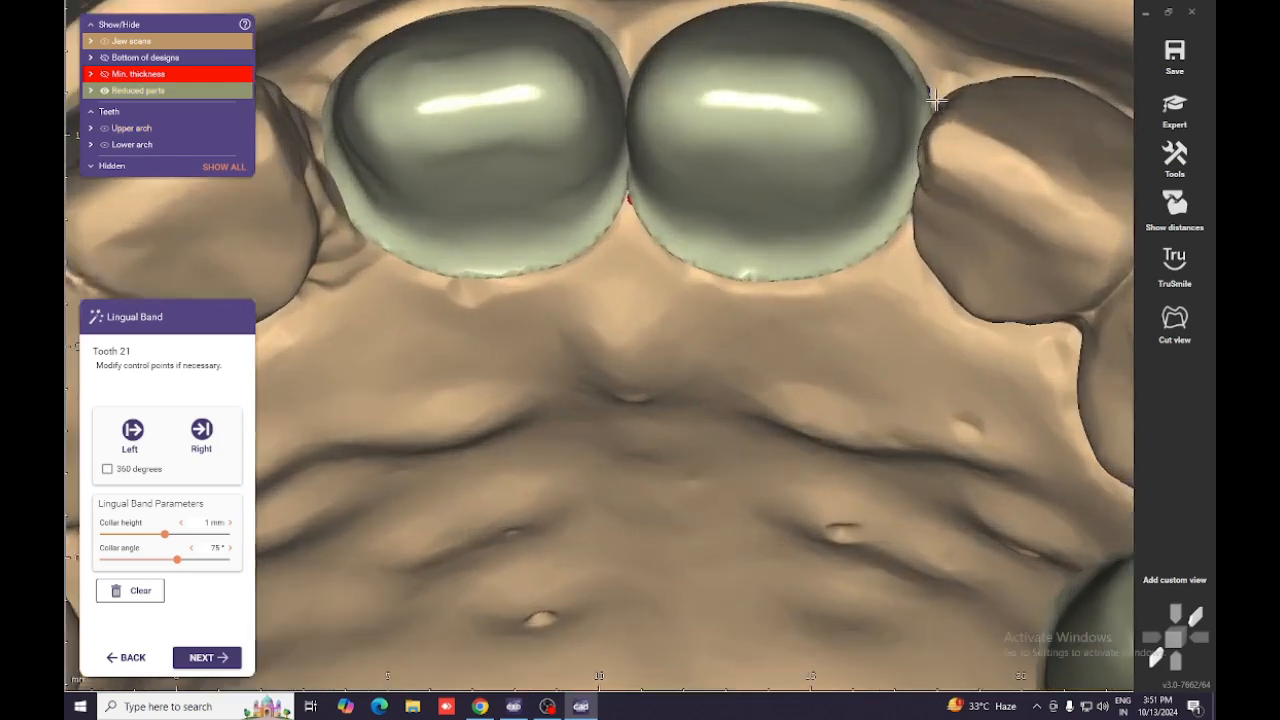
scroll(930, 97, down, 2)
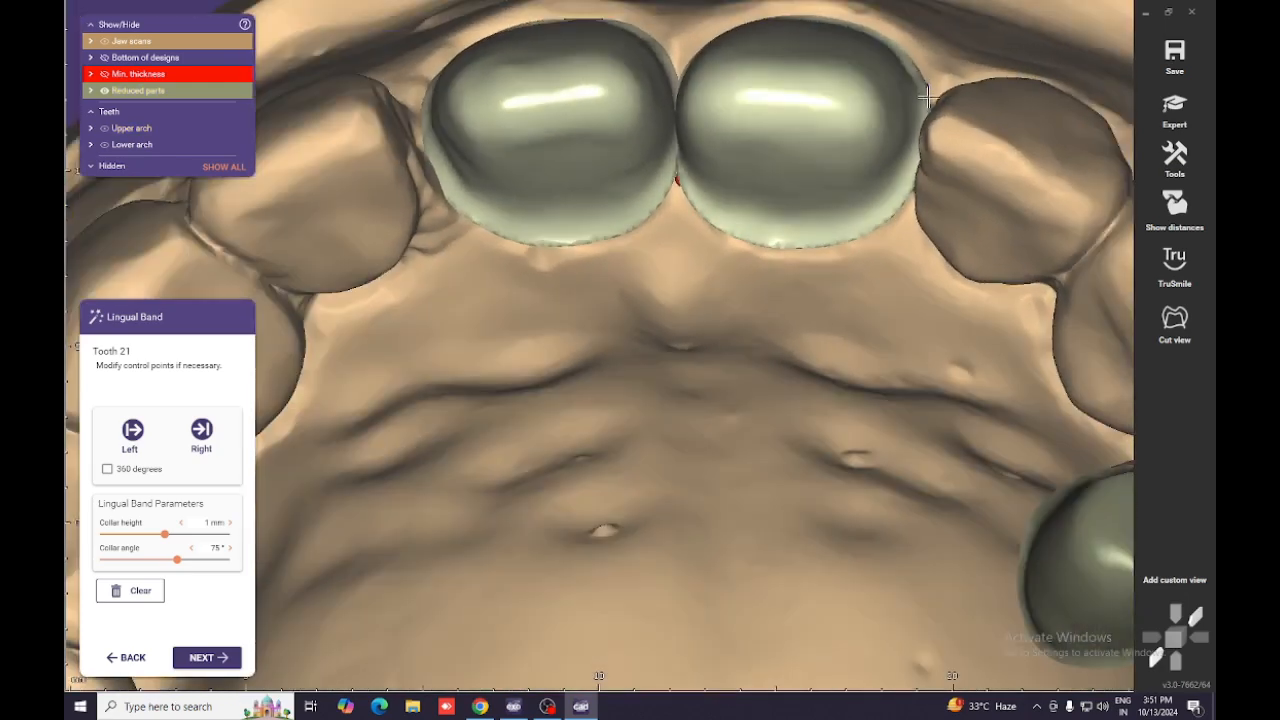
right_drag(927, 95, 919, 101)
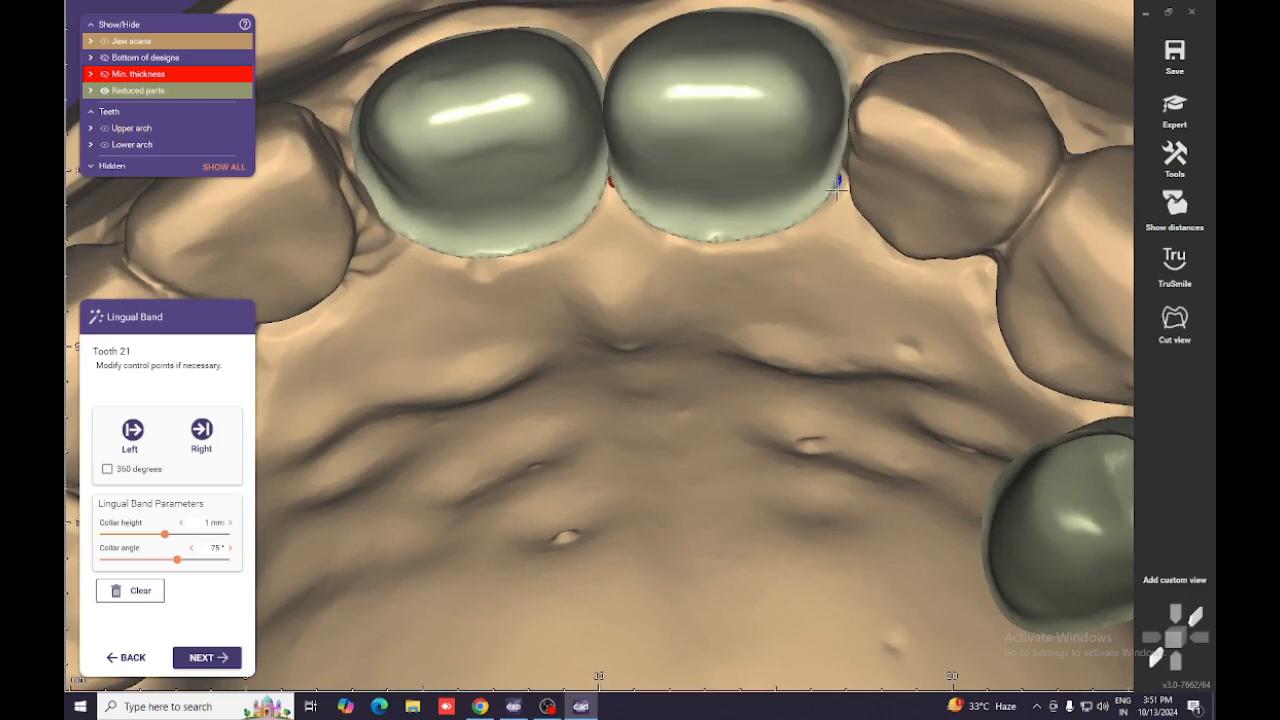
Check the lingual band of tooth 21 from the palatal side and accept it with the current collar parameters.
mouse_move(878, 190)
right_down()
mouse_move(877, 170)
mouse_move(878, 182)
right_up()
middle_drag(878, 182, 969, 143)
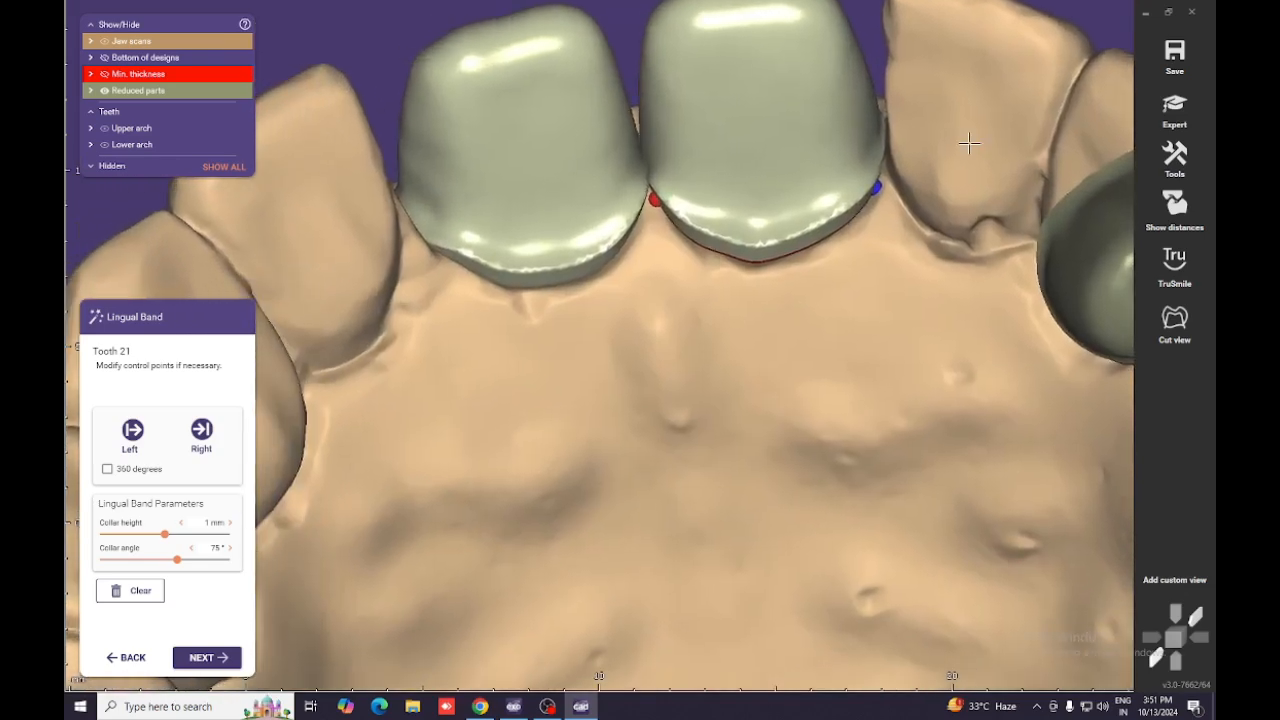
right_drag(969, 143, 969, 143)
middle_drag(969, 143, 875, 183)
right_drag(875, 183, 872, 185)
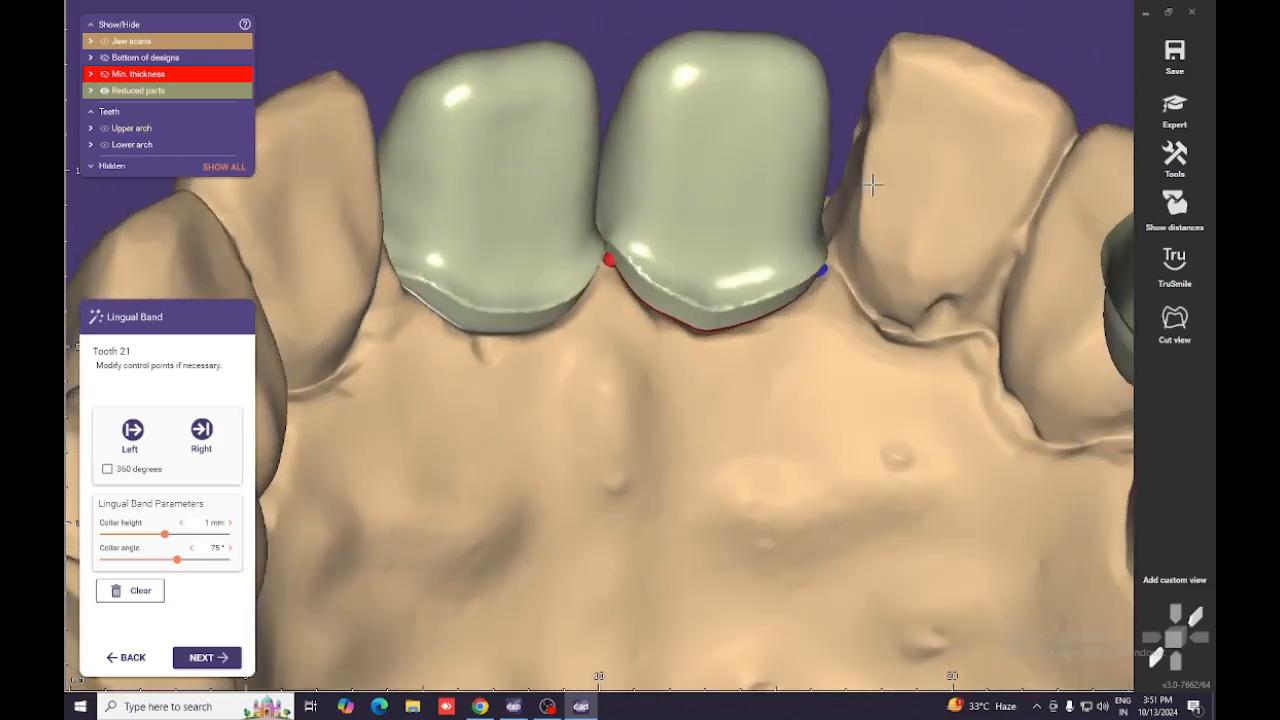
middle_drag(872, 185, 855, 100)
right_drag(855, 100, 843, 100)
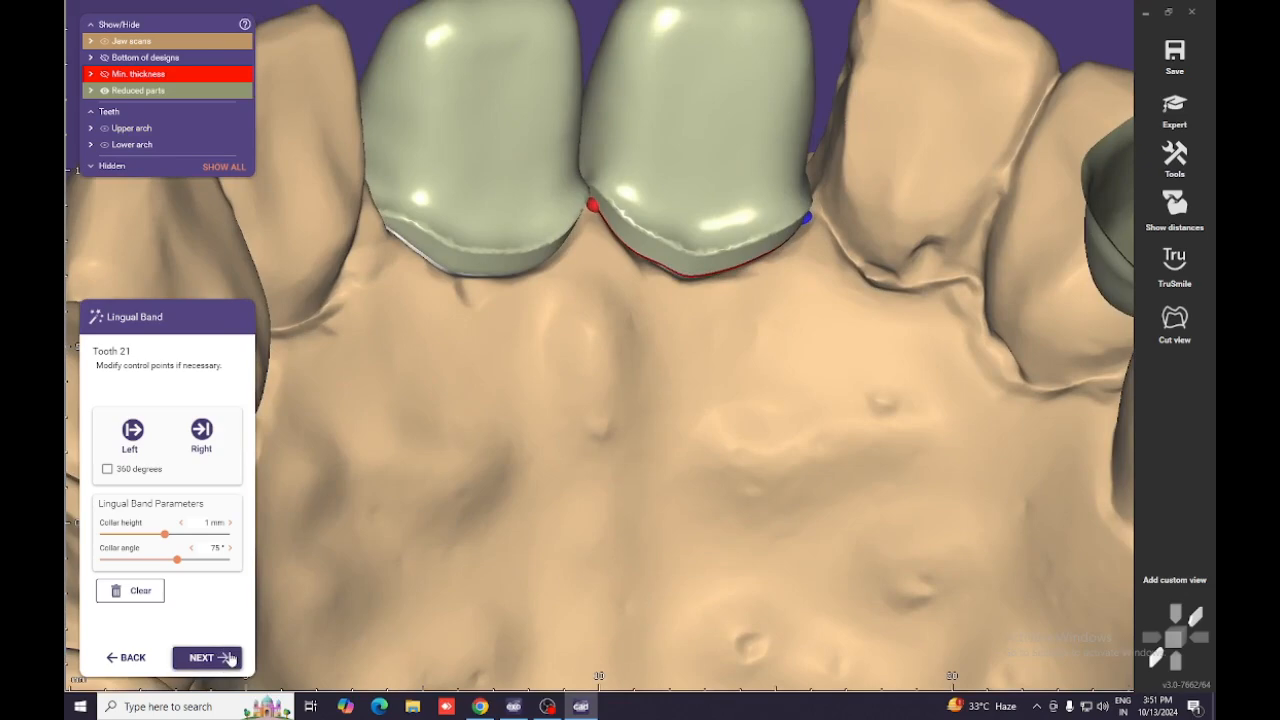
click(229, 658)
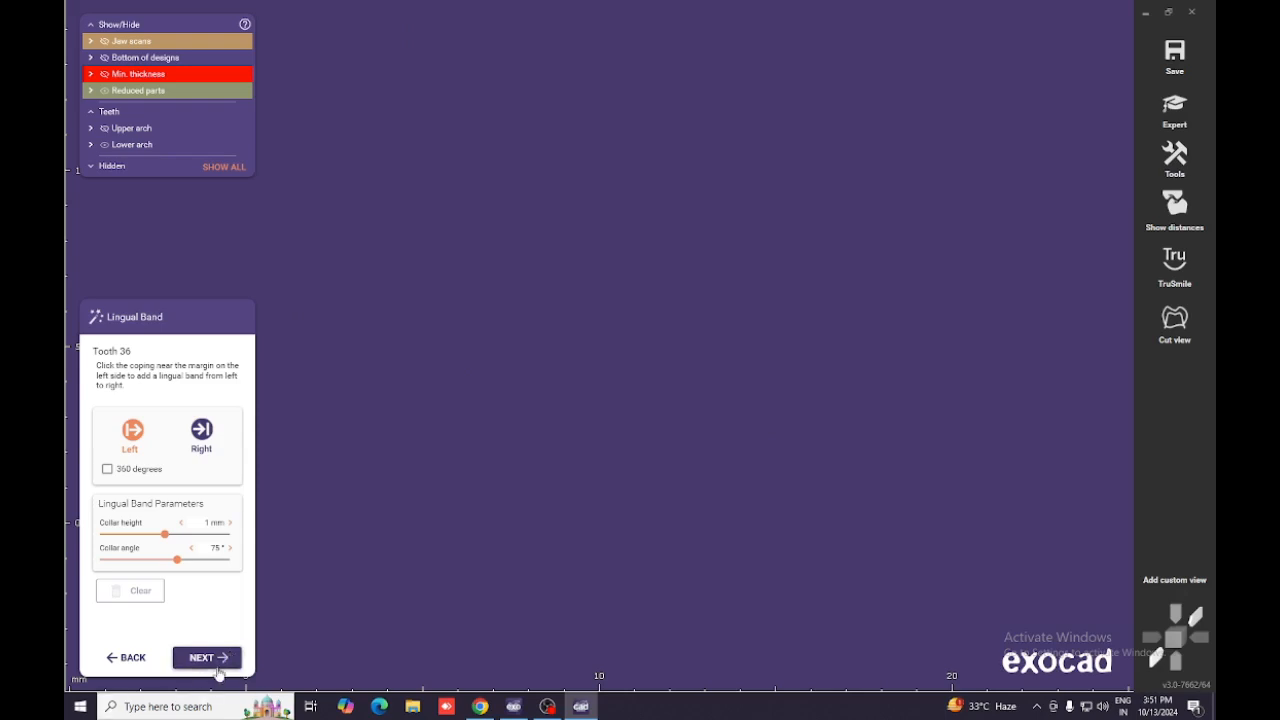
Skip the lingual band of tooth 36 and display the lower jaw scan around coping 34.
click(224, 659)
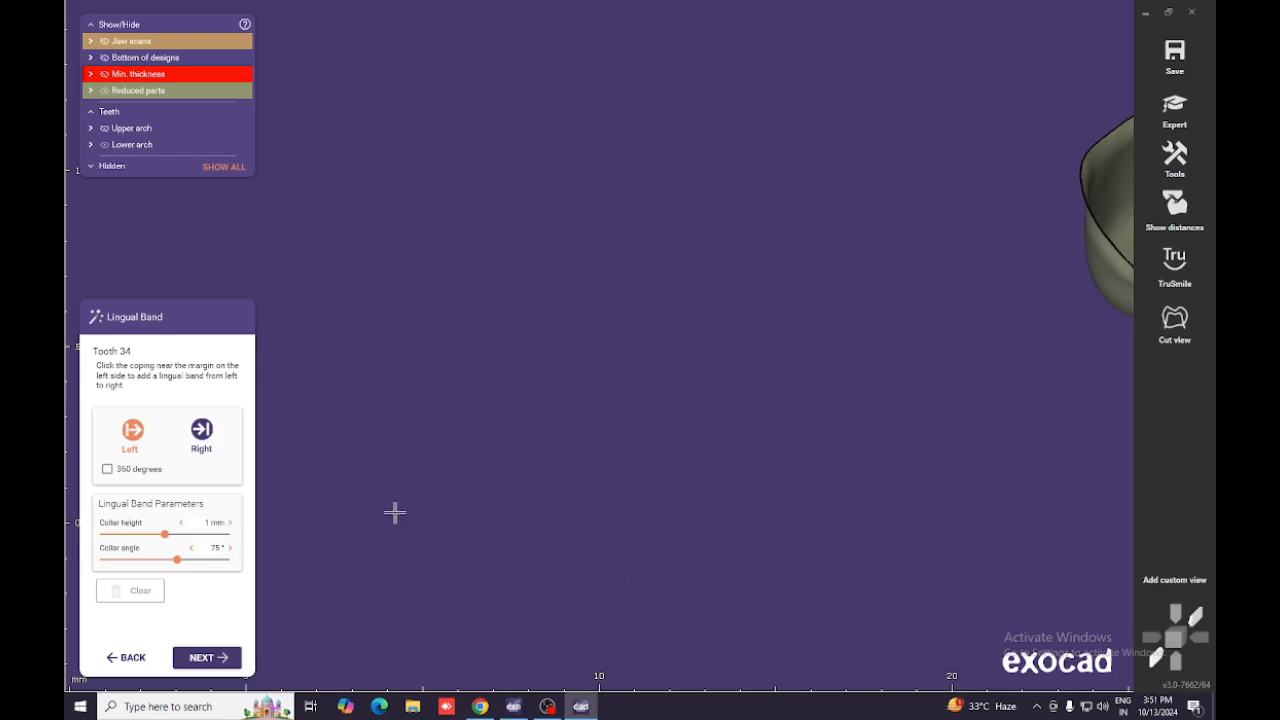
right_drag(968, 410, 820, 407)
scroll(815, 380, down, 3)
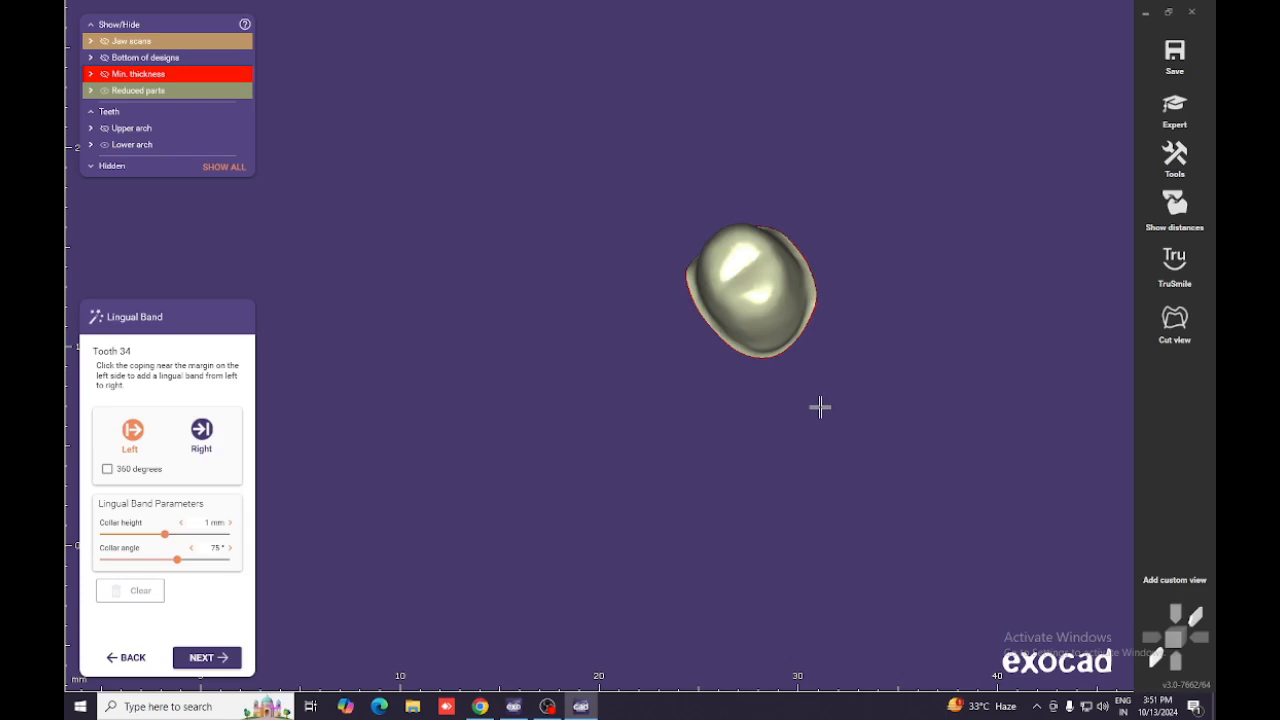
key(a)
ctrl+scroll(820, 407, down, 3)
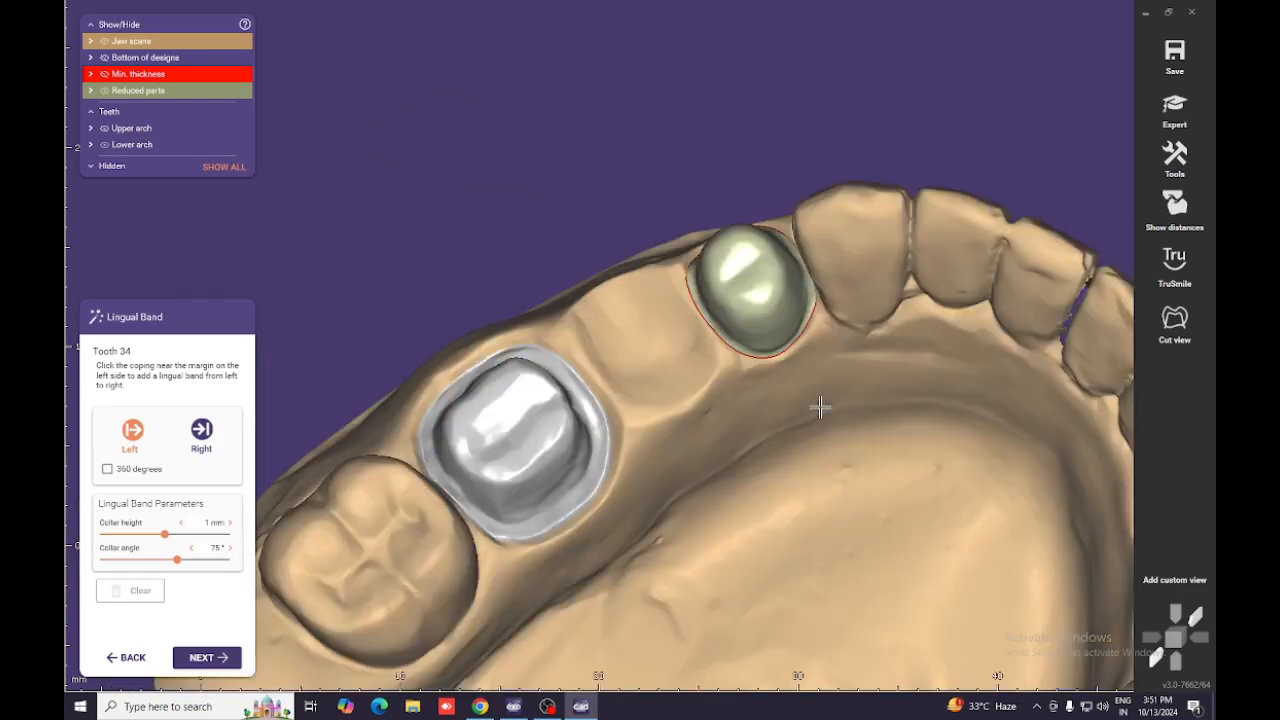
right_drag(870, 356, 860, 285)
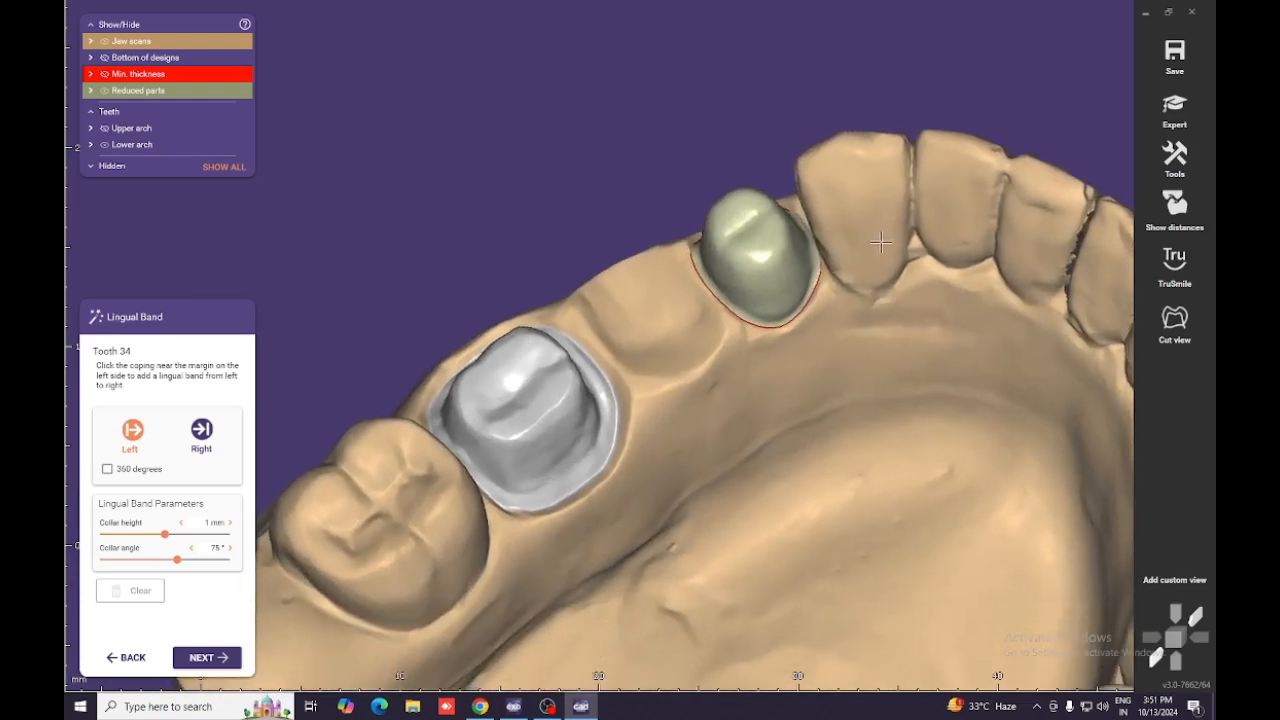
scroll(732, 308, up, 3)
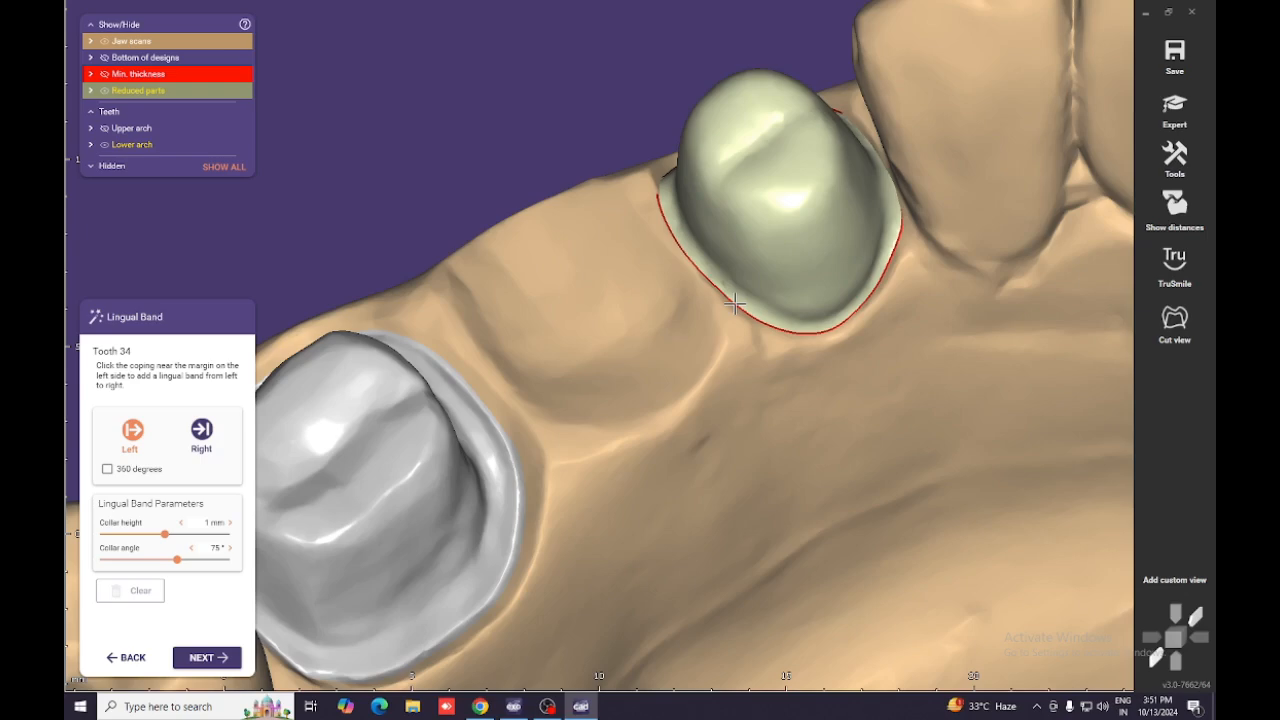
Add a lingual band to coping 34 by placing its left and right end points along the lingual margin.
click(733, 303)
right_drag(789, 278, 738, 260)
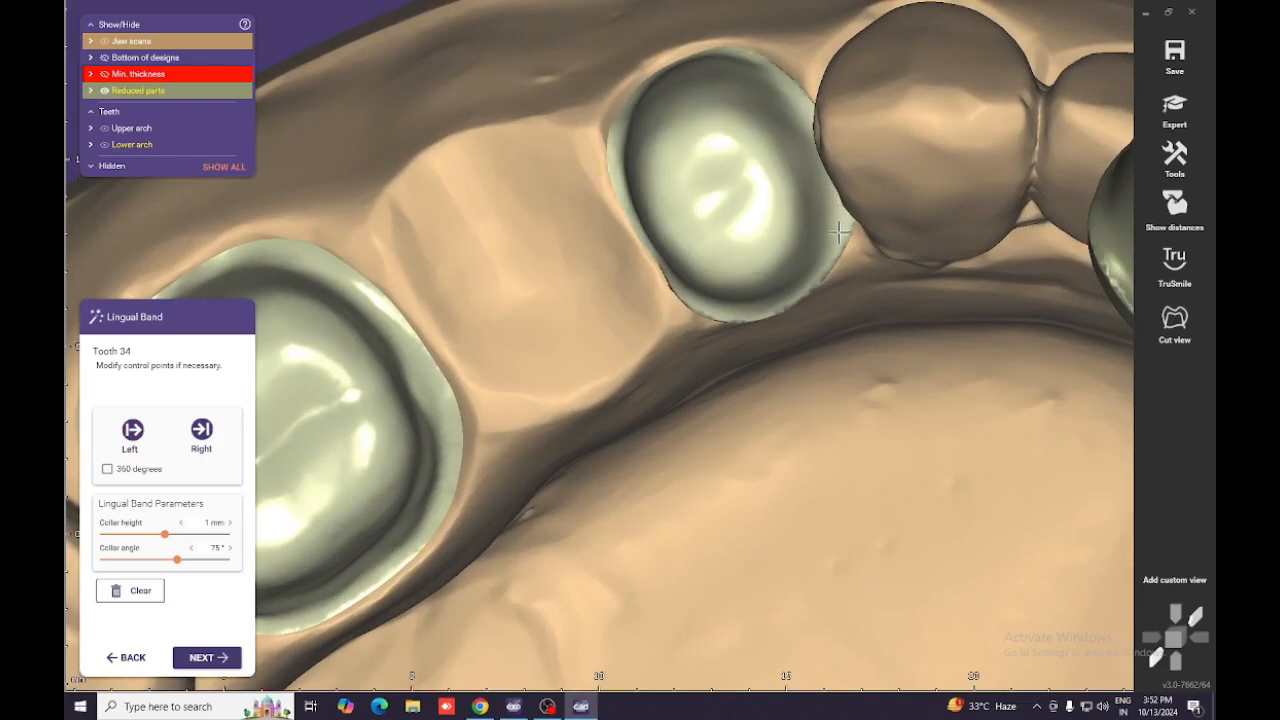
right_drag(838, 237, 854, 366)
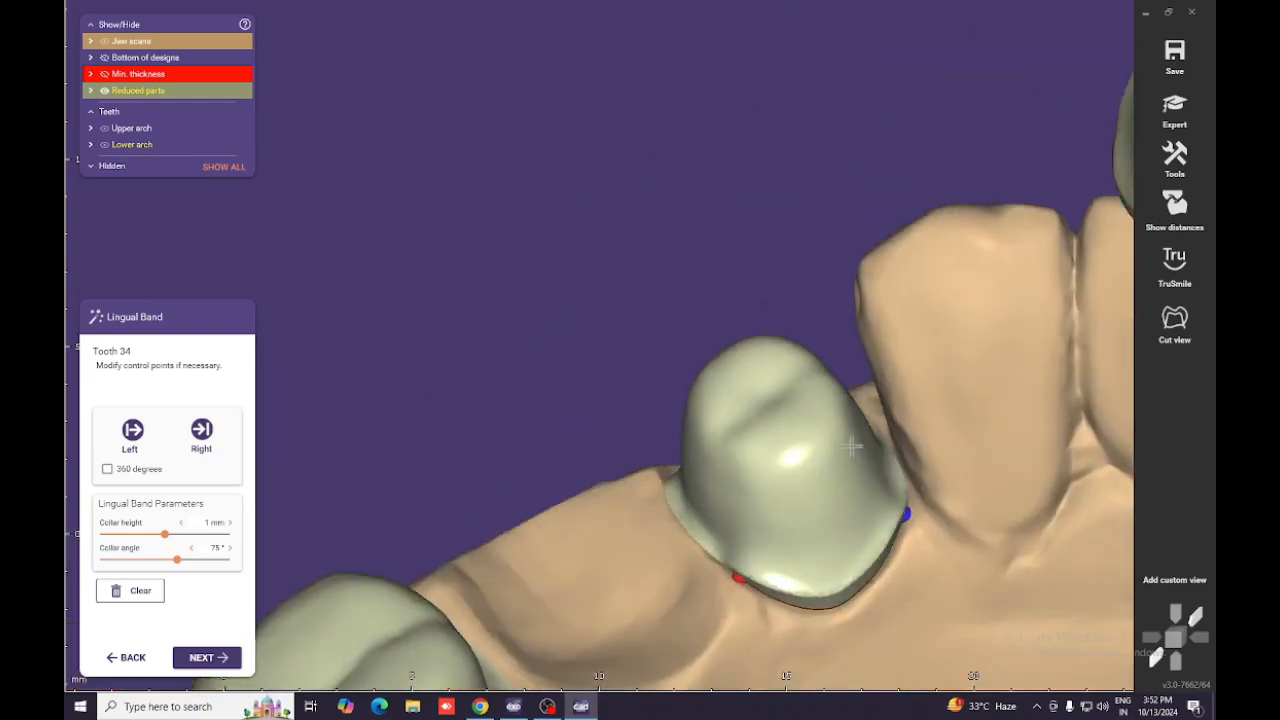
right_drag(857, 443, 825, 272)
right_drag(836, 442, 769, 398)
scroll(795, 397, up, 2)
scroll(785, 398, down, 5)
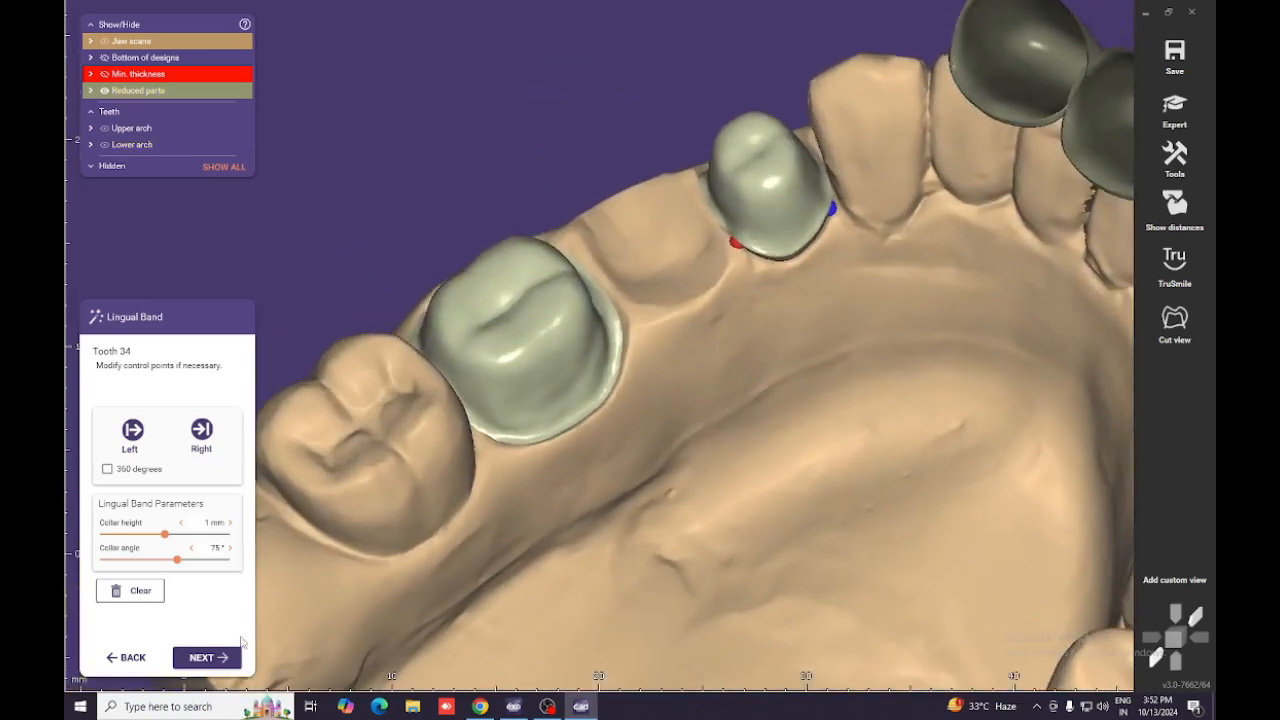
Return from free-forming to the lingual band stage of the skipped tooth 36.
click(208, 657)
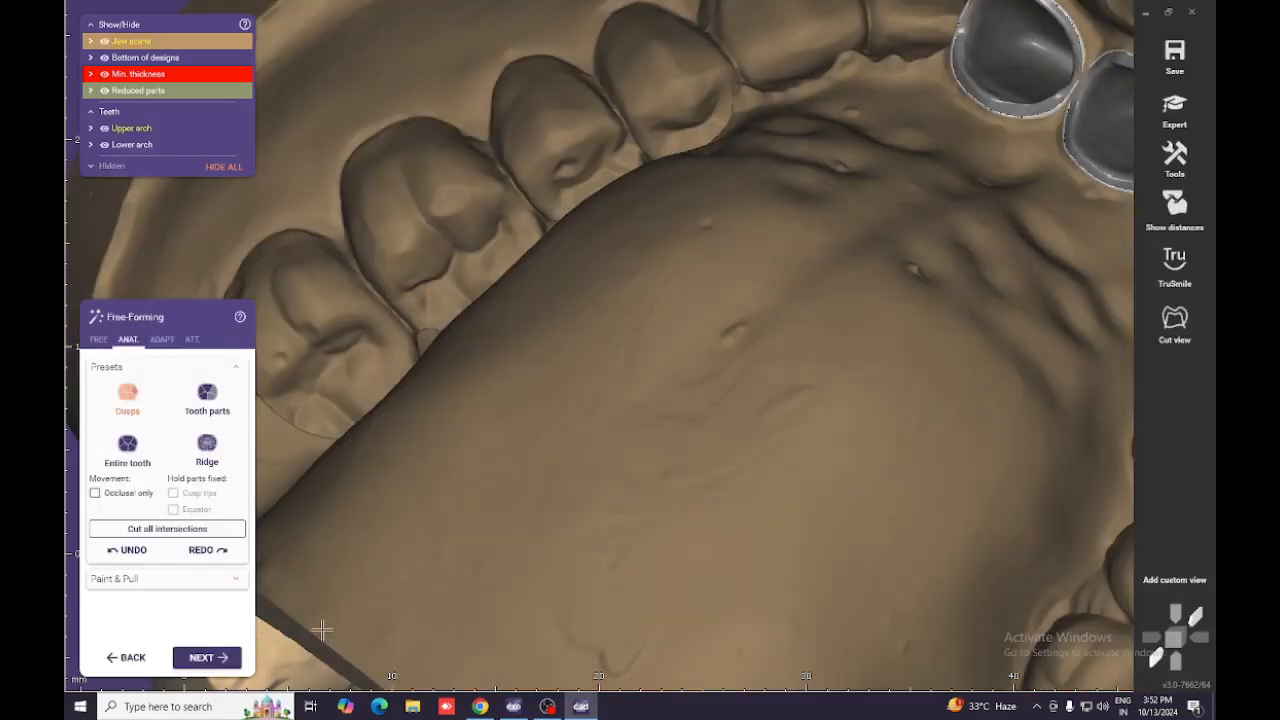
click(150, 665)
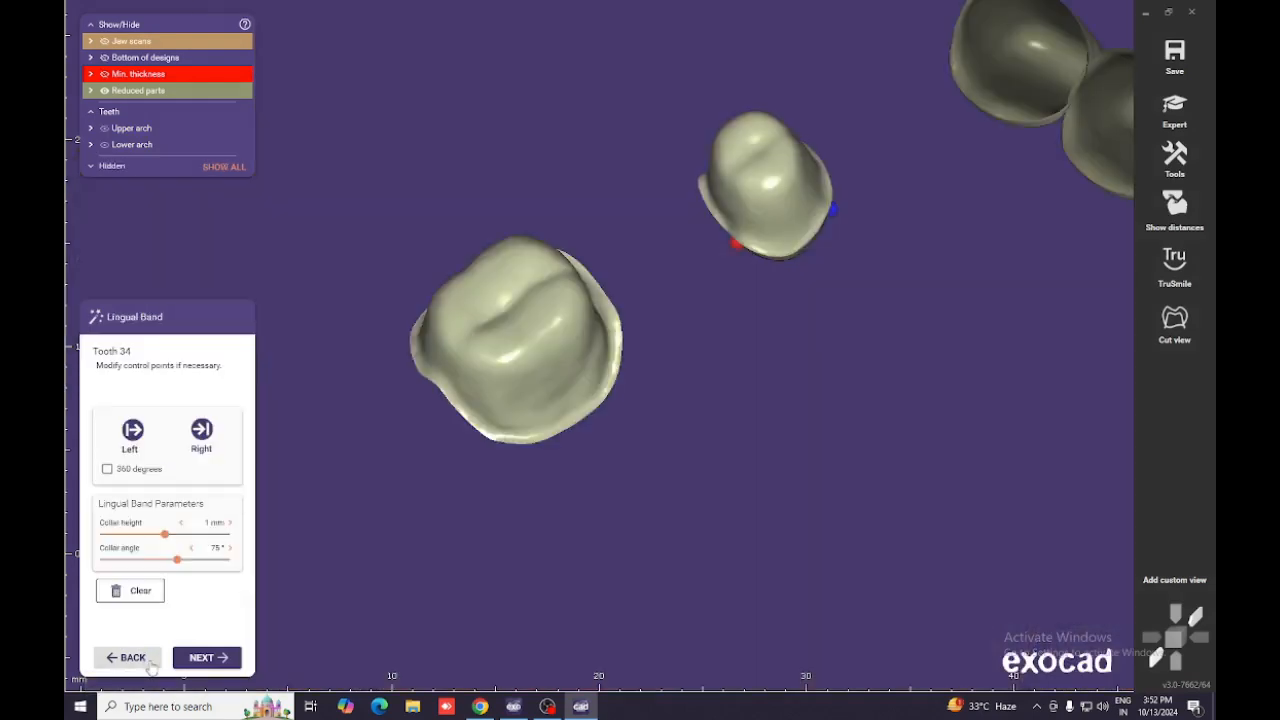
click(150, 665)
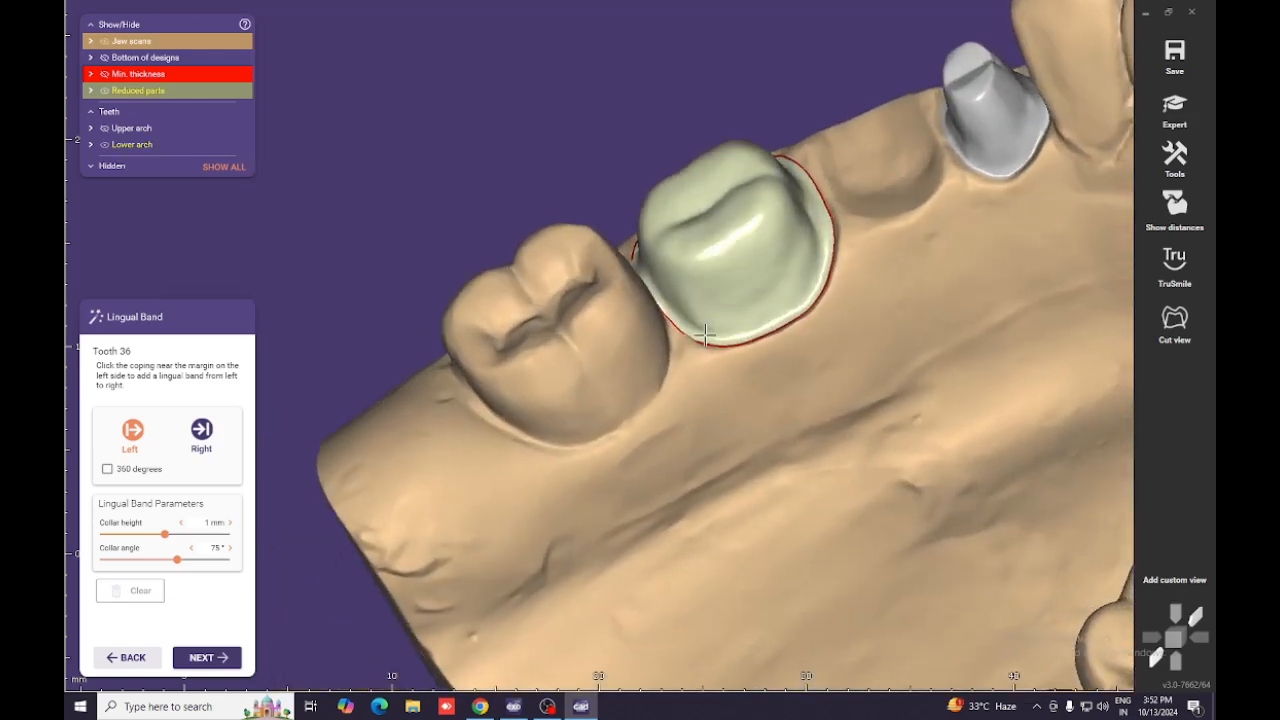
Add a lingual band to coping 36 between left and right end points on its lingual margin, then accept it.
scroll(705, 337, up, 3)
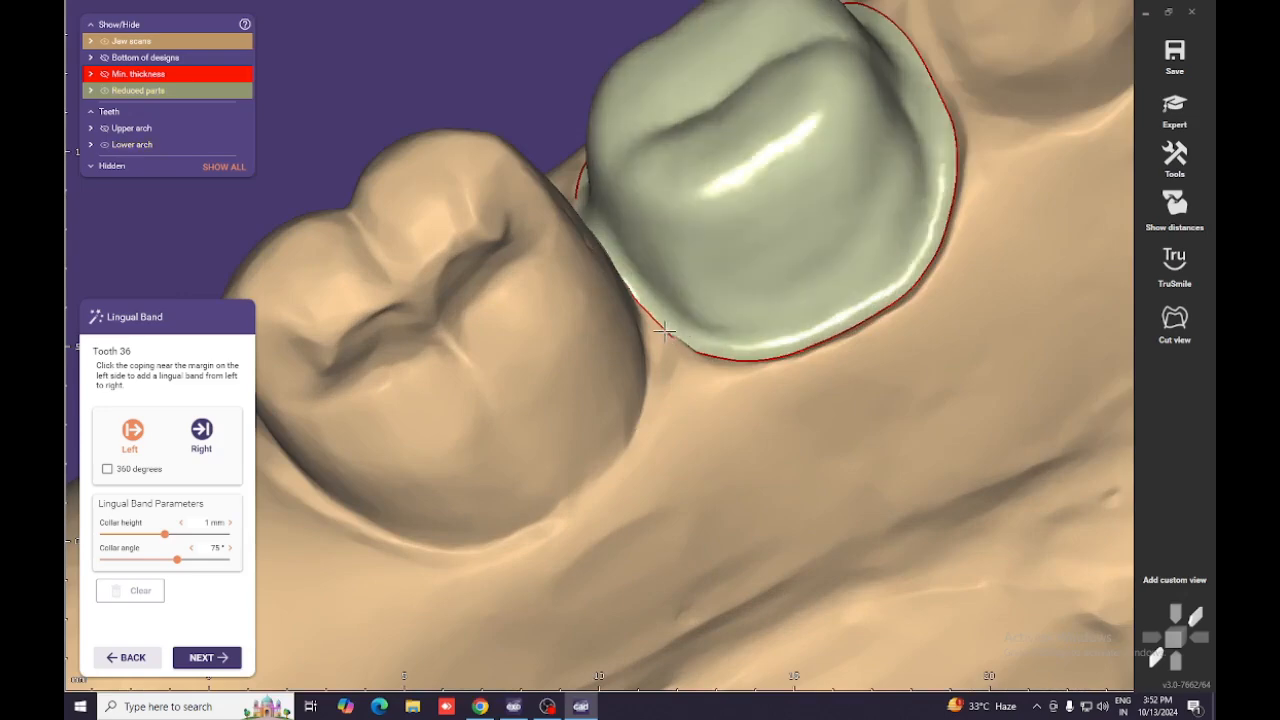
click(664, 330)
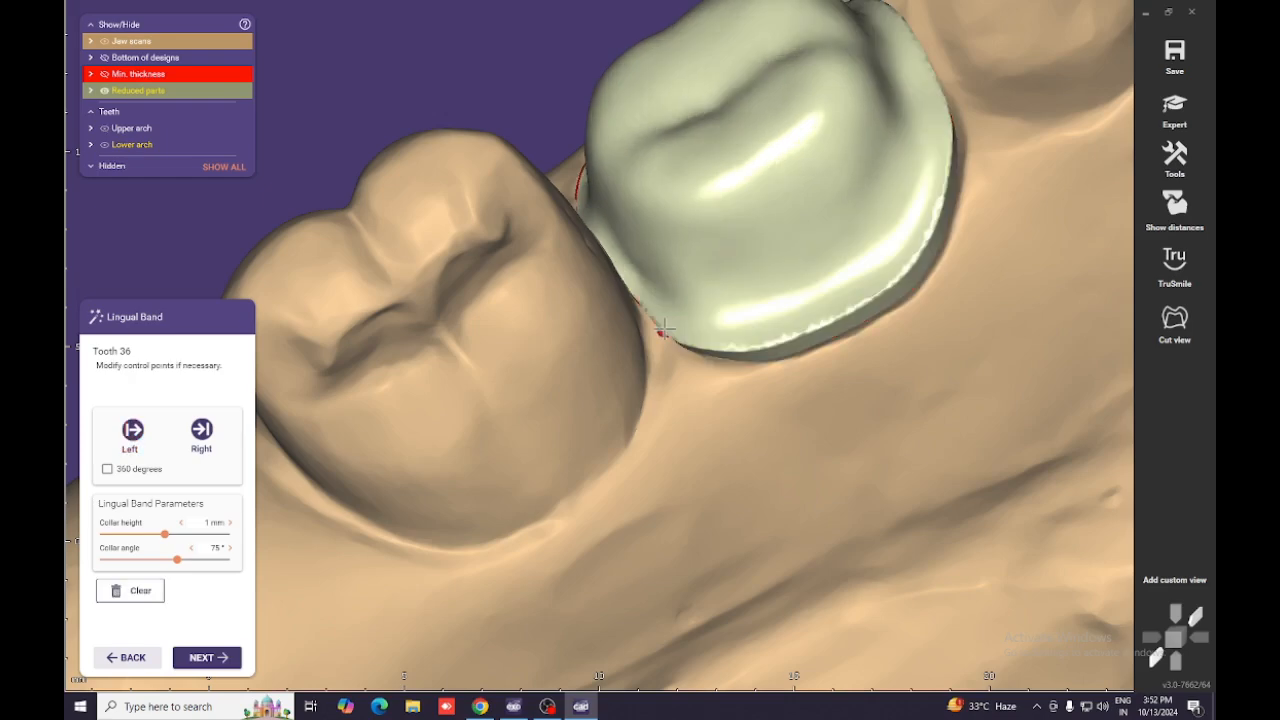
scroll(788, 269, down, 3)
middle_drag(890, 254, 794, 320)
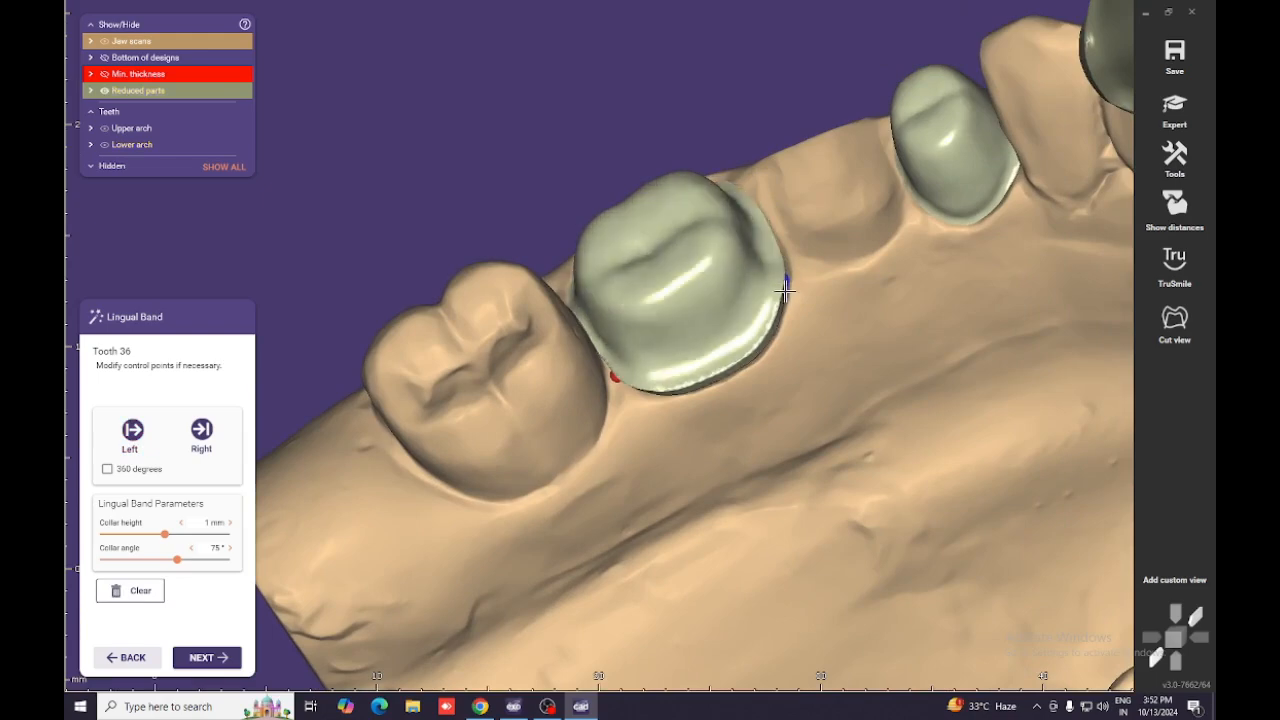
right_drag(785, 283, 778, 285)
middle_drag(778, 285, 754, 143)
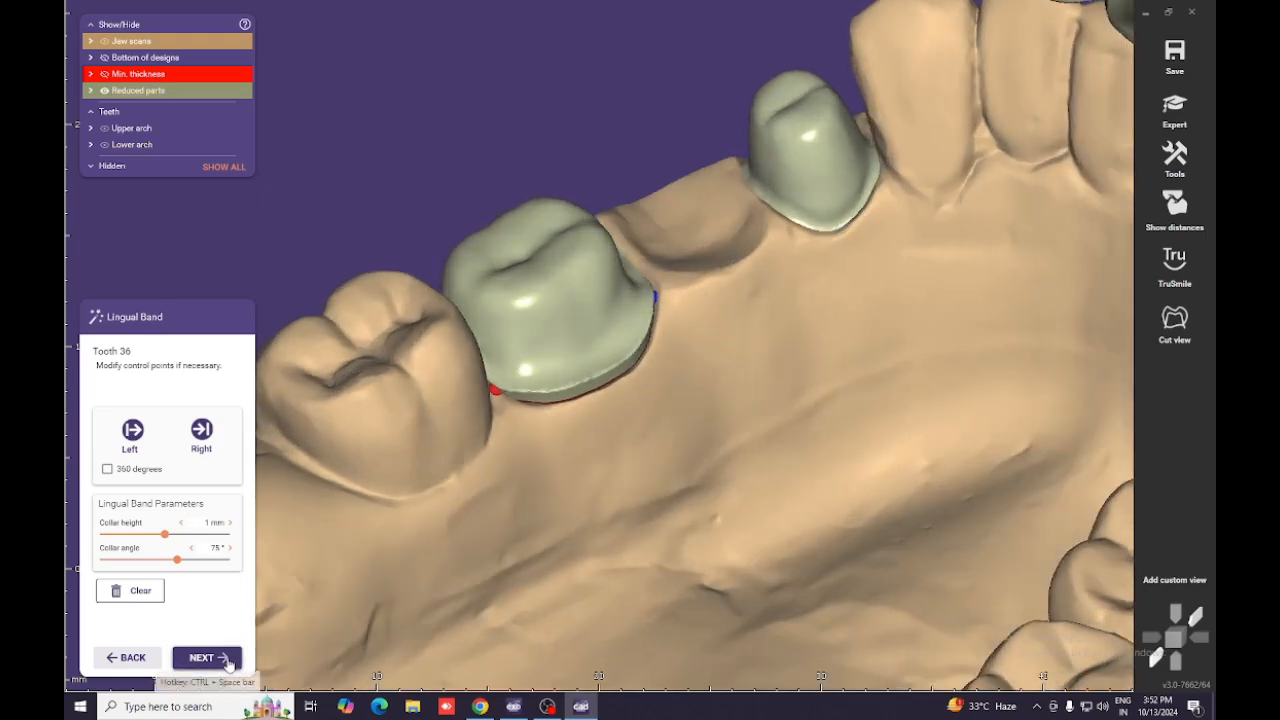
click(218, 660)
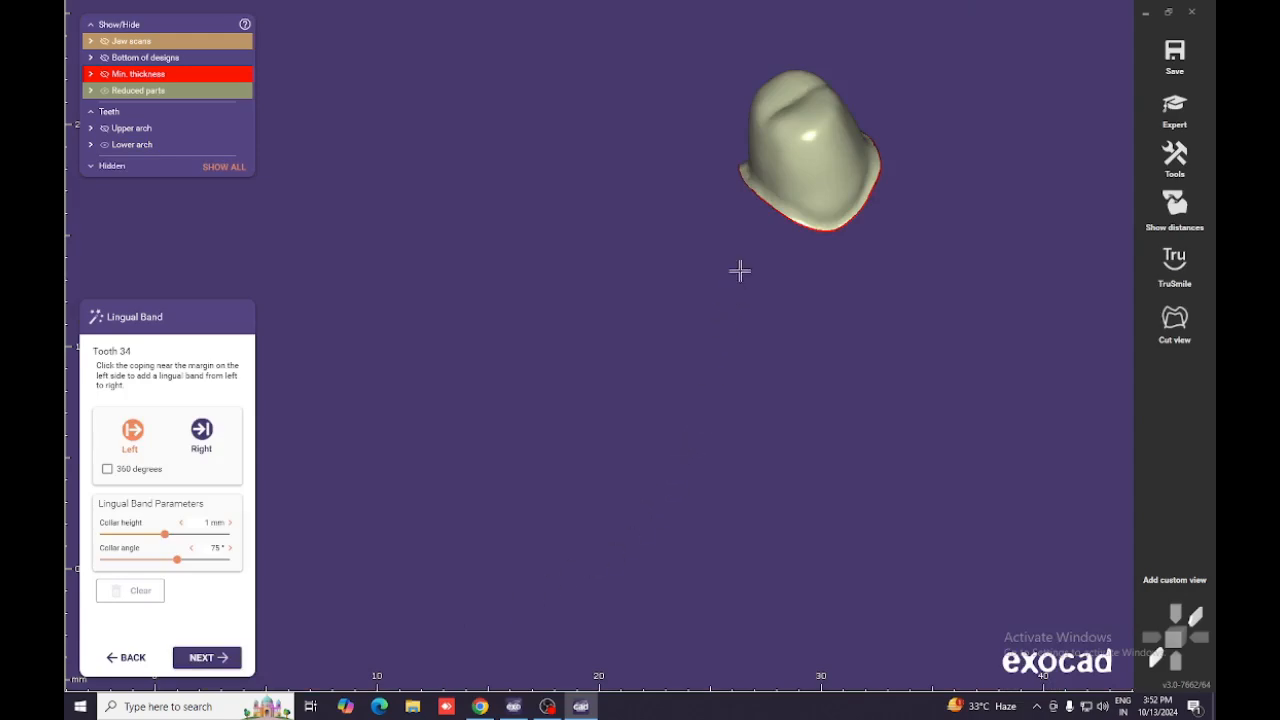
Display only the lower jaw scan around coping 34 and place the left end point of its lingual band.
key(a)
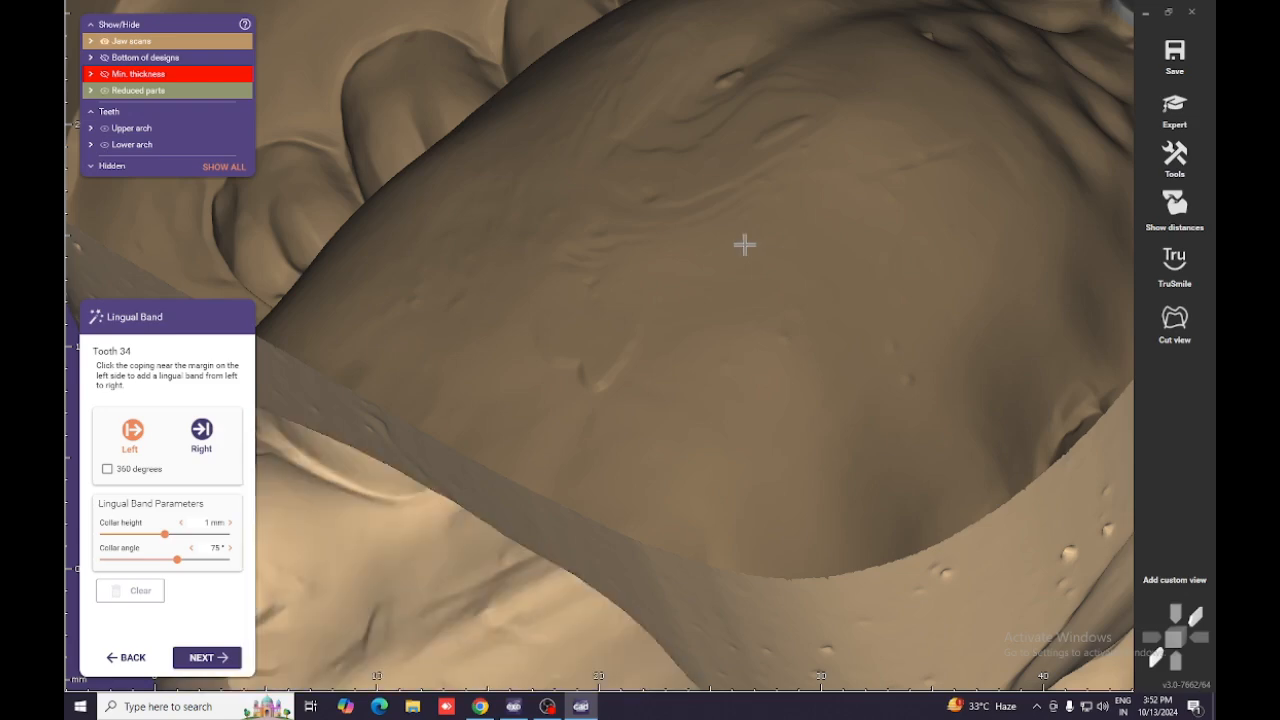
key(a)
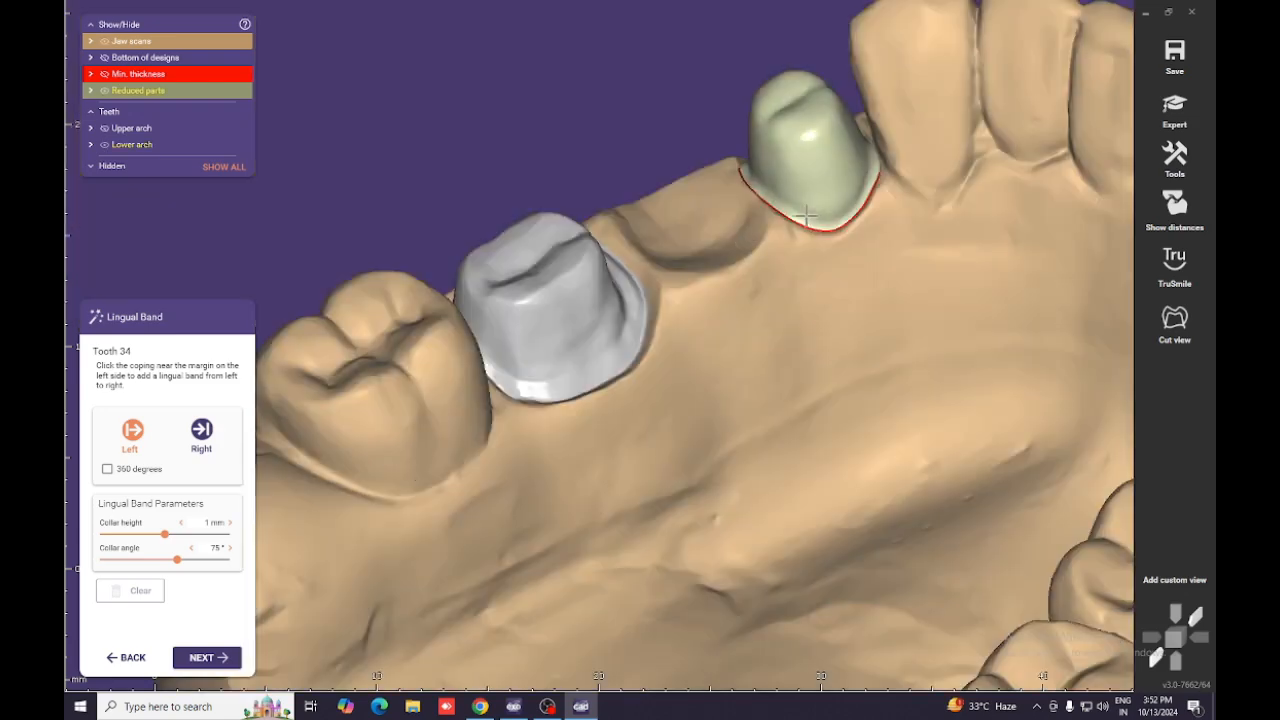
scroll(799, 197, up, 3)
middle_drag(801, 197, 711, 260)
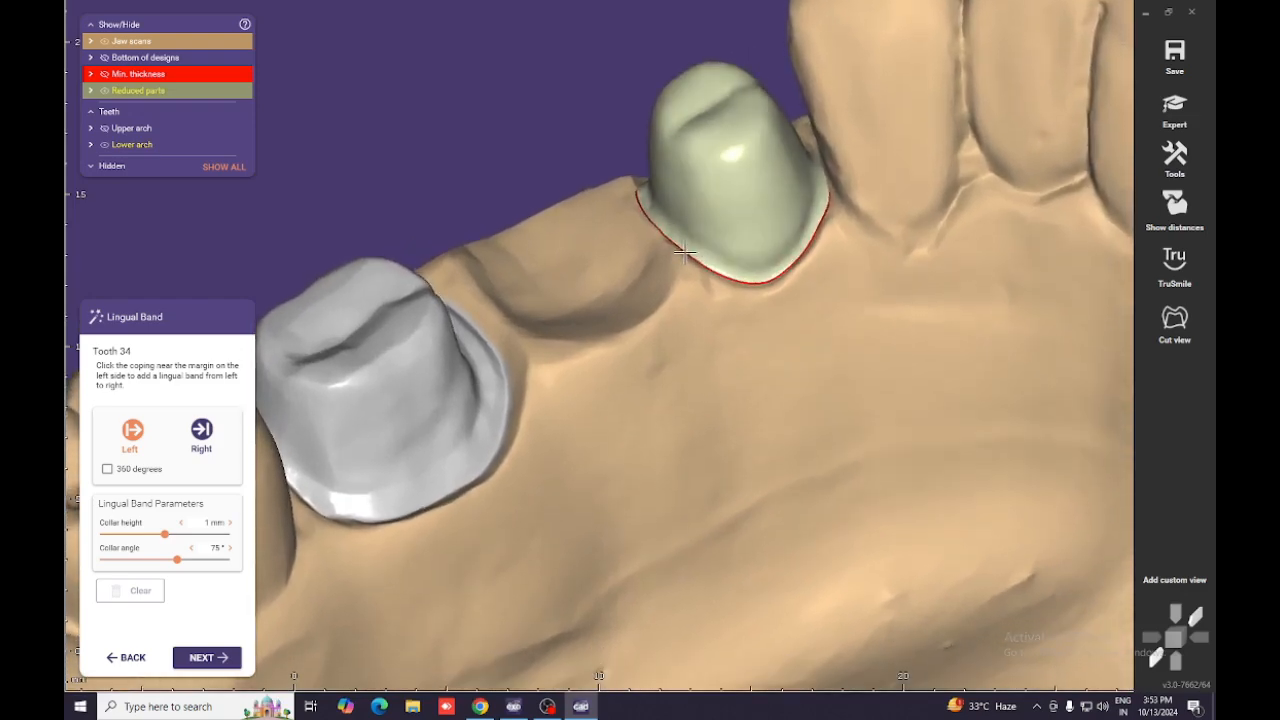
click(685, 255)
Complete the lingual band of coping 34 by setting its right end point on the lingual margin, then accept it and proceed to free-forming.
right_drag(771, 206, 787, 232)
middle_drag(787, 232, 760, 463)
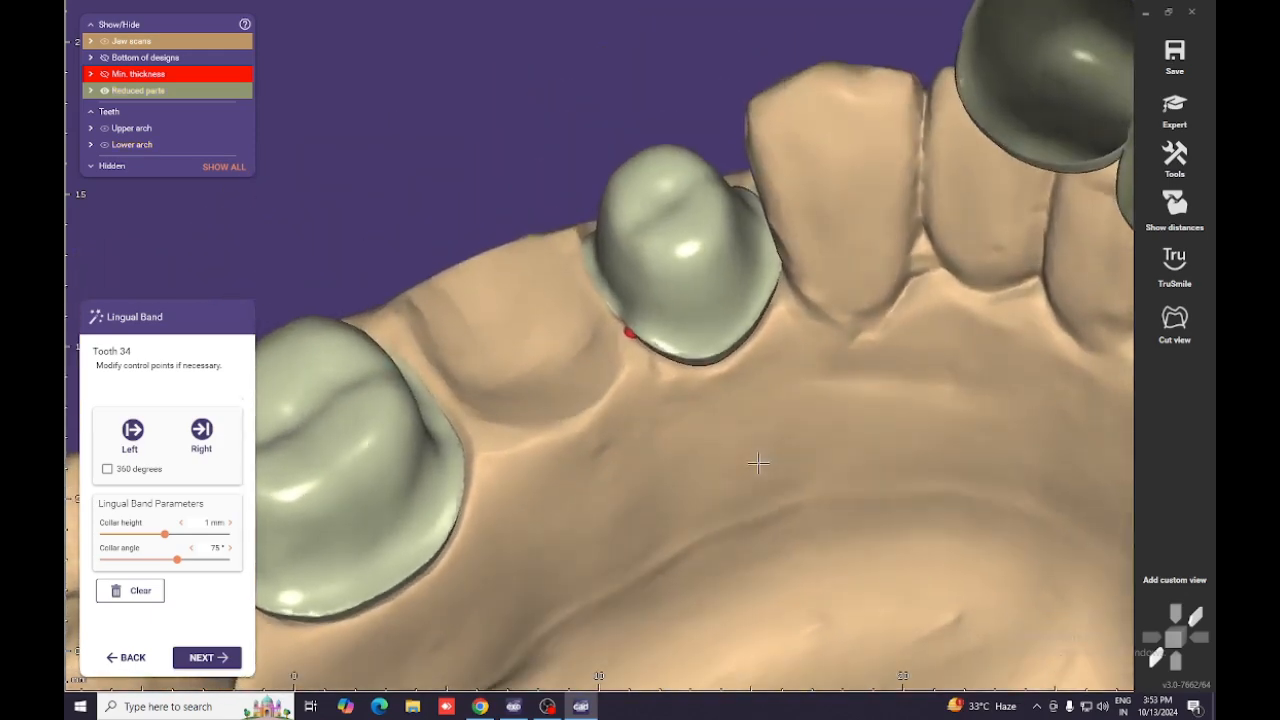
right_drag(760, 463, 783, 303)
right_drag(797, 182, 794, 243)
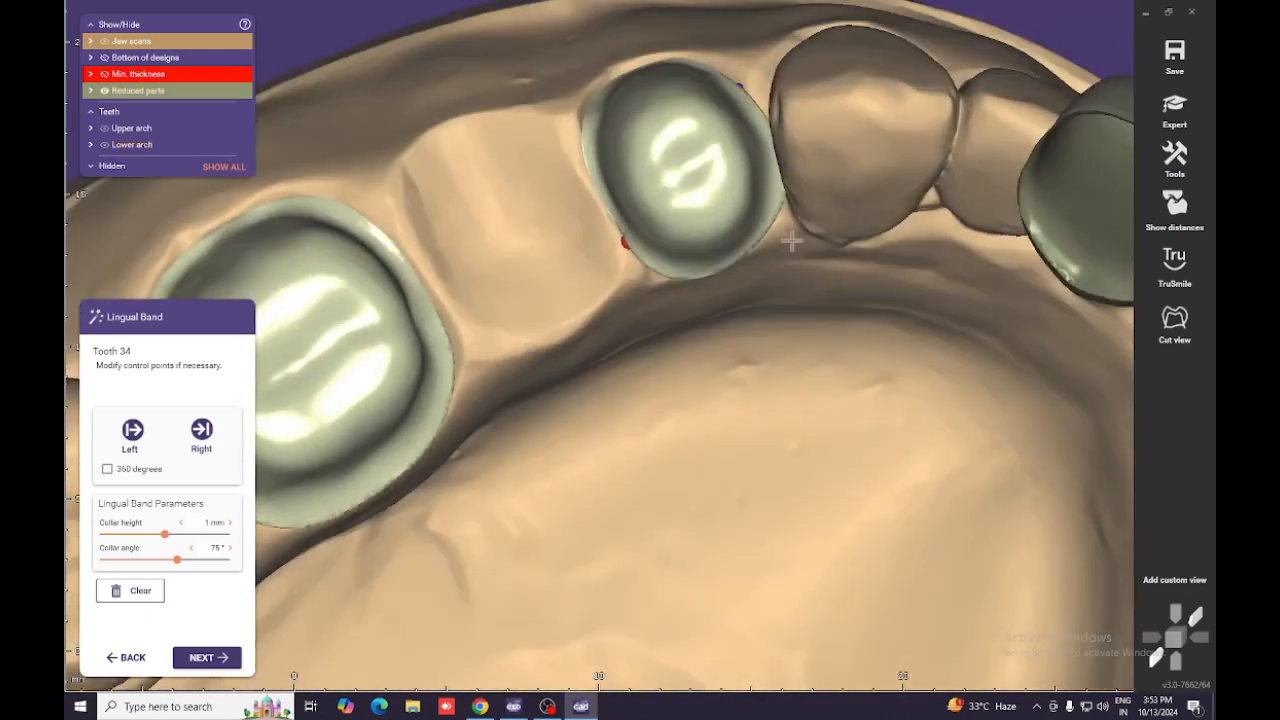
scroll(736, 92, up, 5)
scroll(736, 92, down, 3)
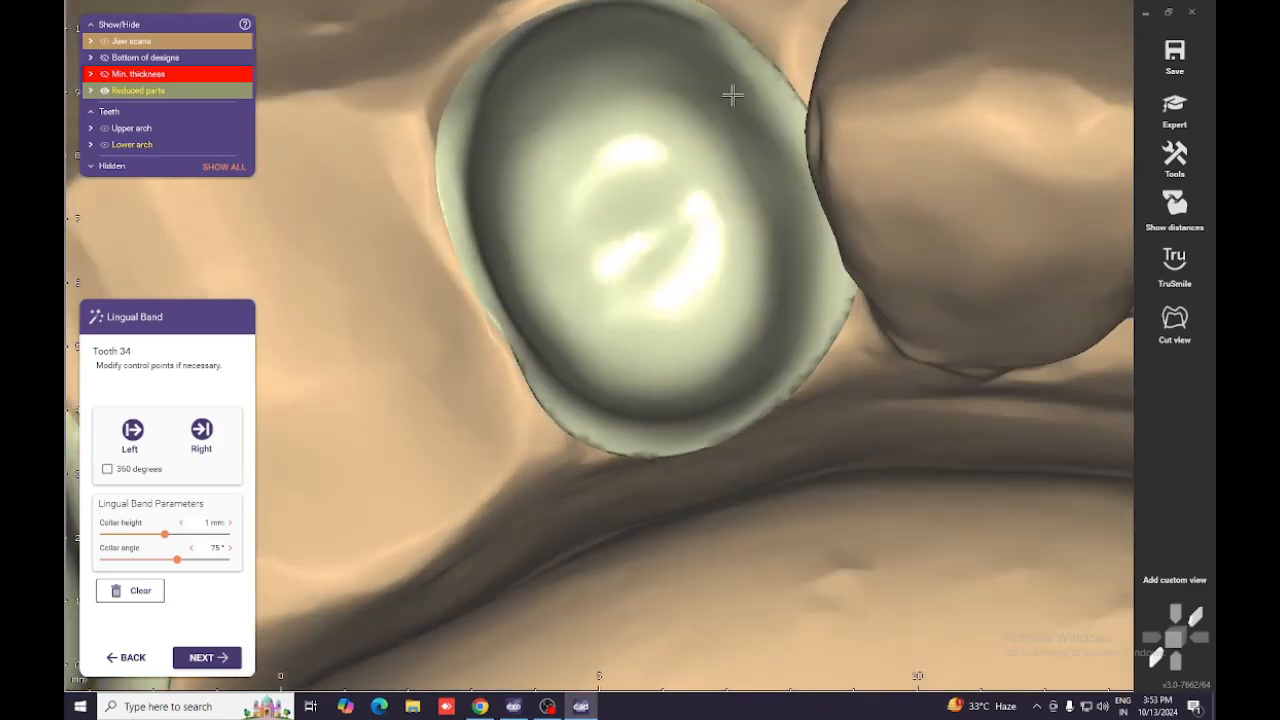
scroll(737, 88, down, 2)
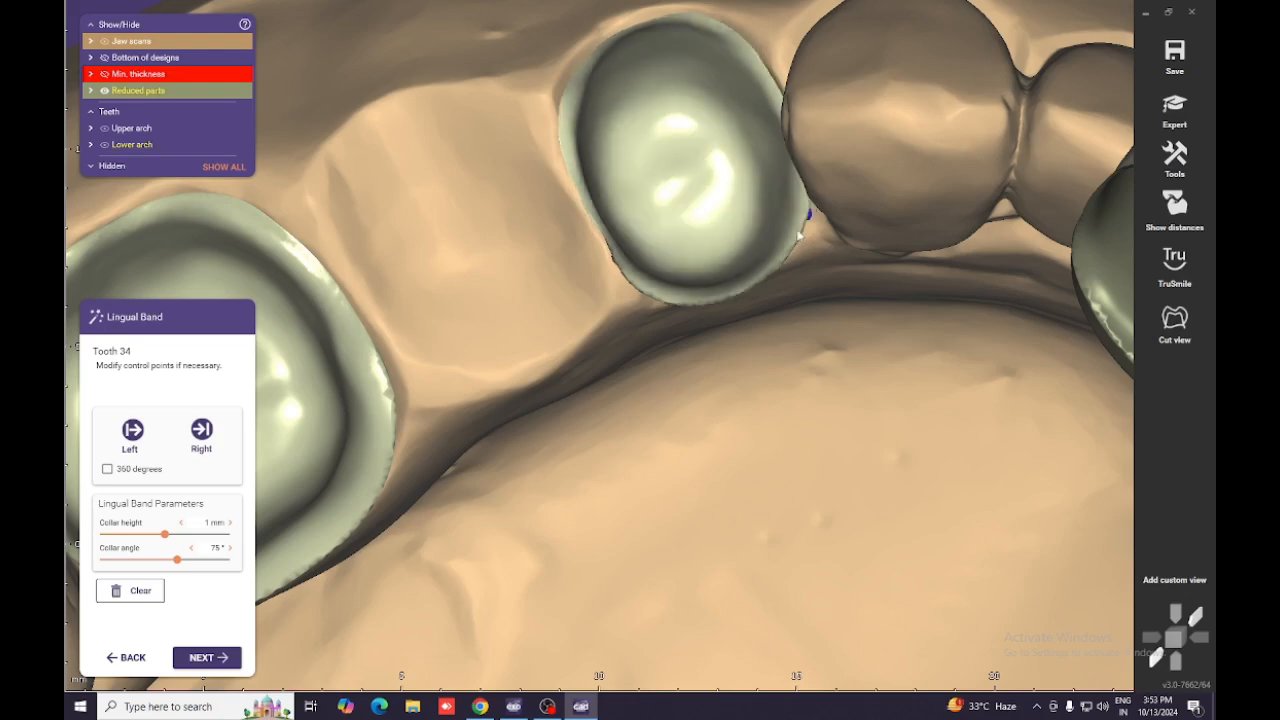
right_drag(795, 230, 818, 5)
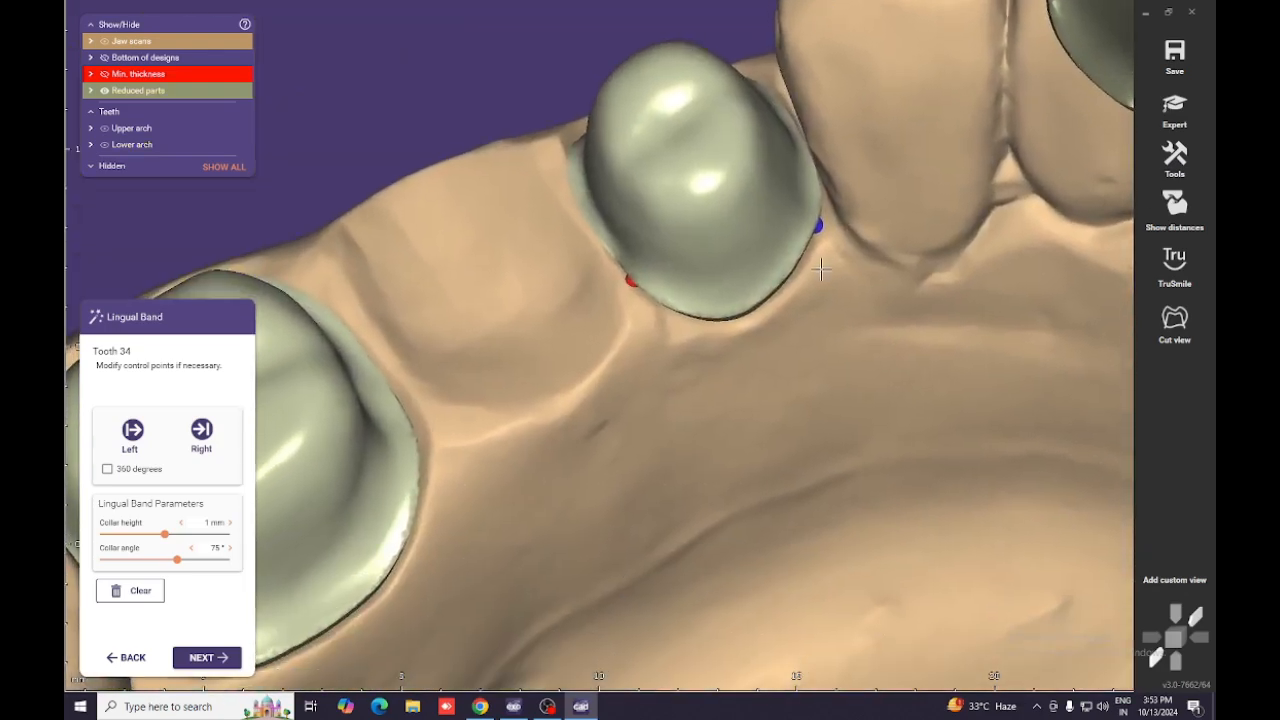
right_drag(821, 270, 798, 81)
mouse_move(796, 215)
right_down()
mouse_move(791, 257)
mouse_move(783, 223)
right_up()
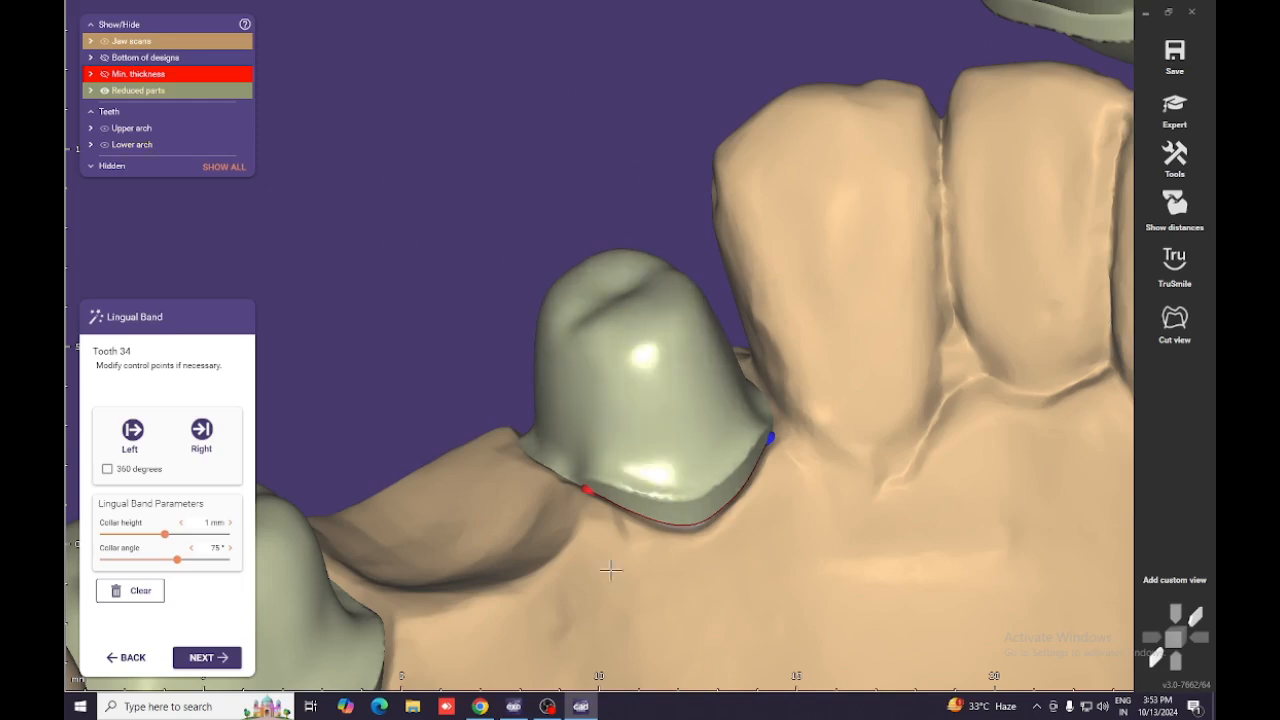
click(240, 661)
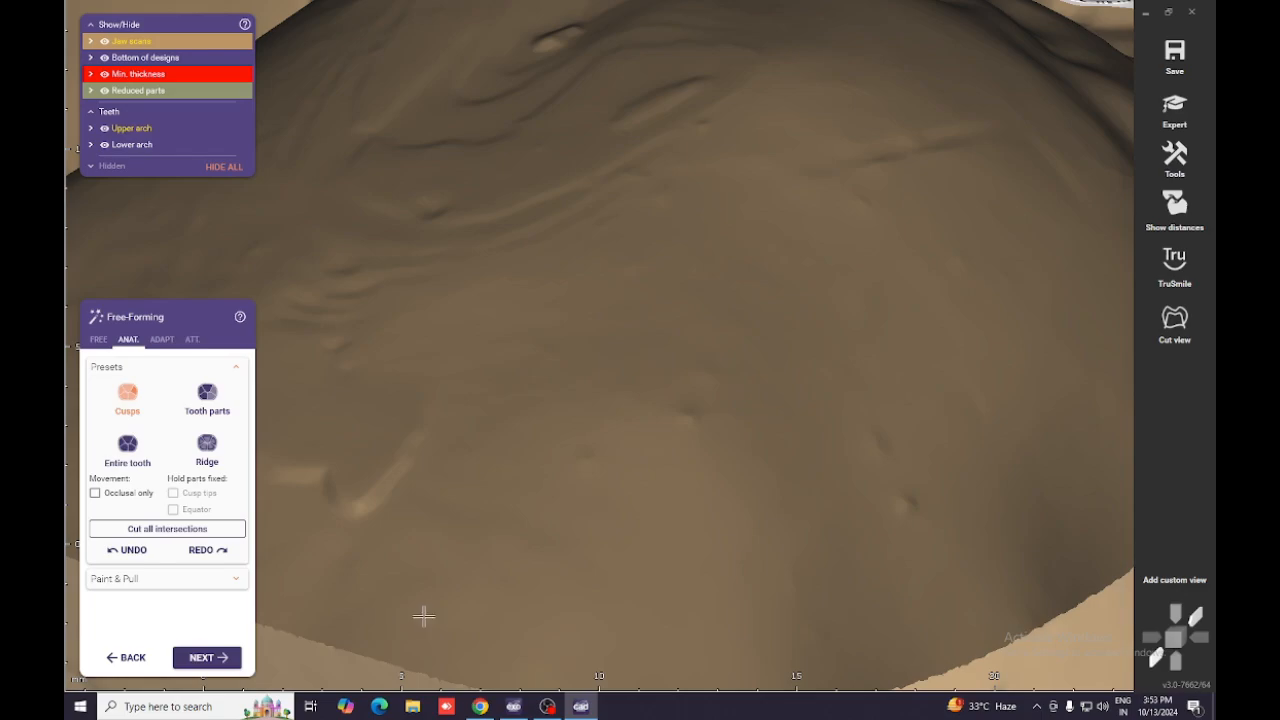
Examine all the copings from several sides, switching the jaw scans off and back on.
scroll(437, 571, down, 6)
right_drag(470, 534, 598, 382)
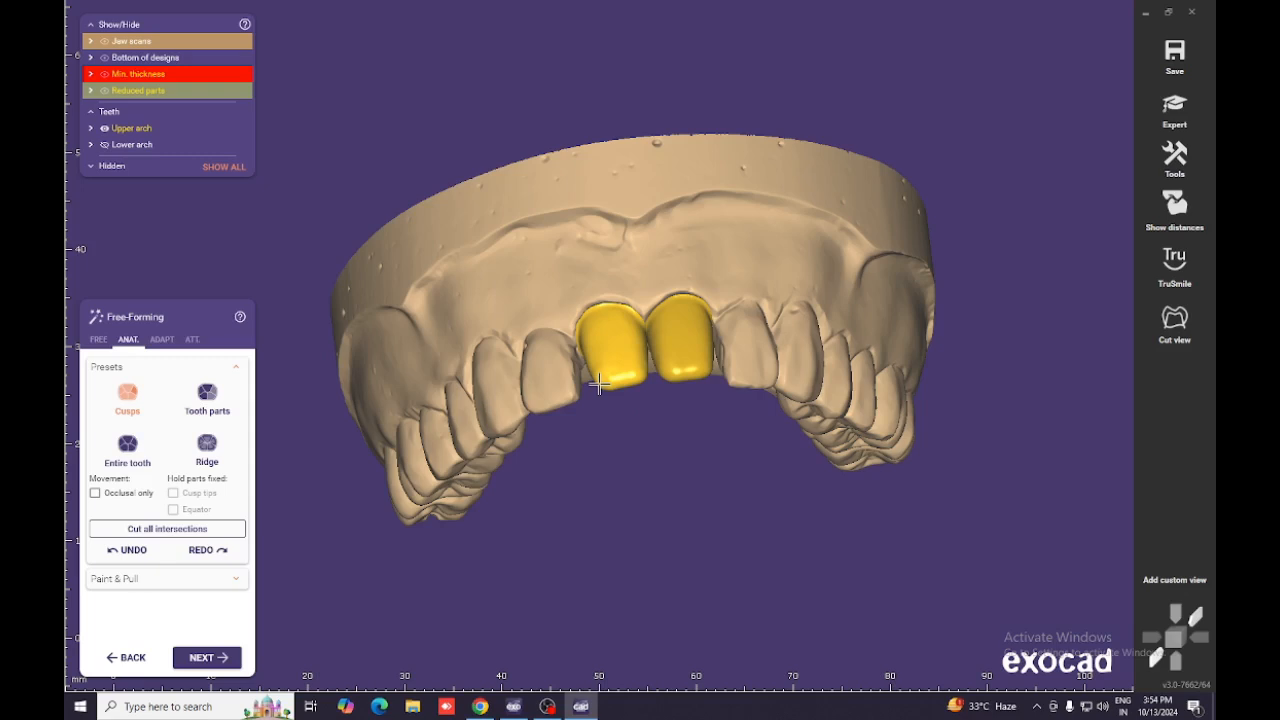
key(h)
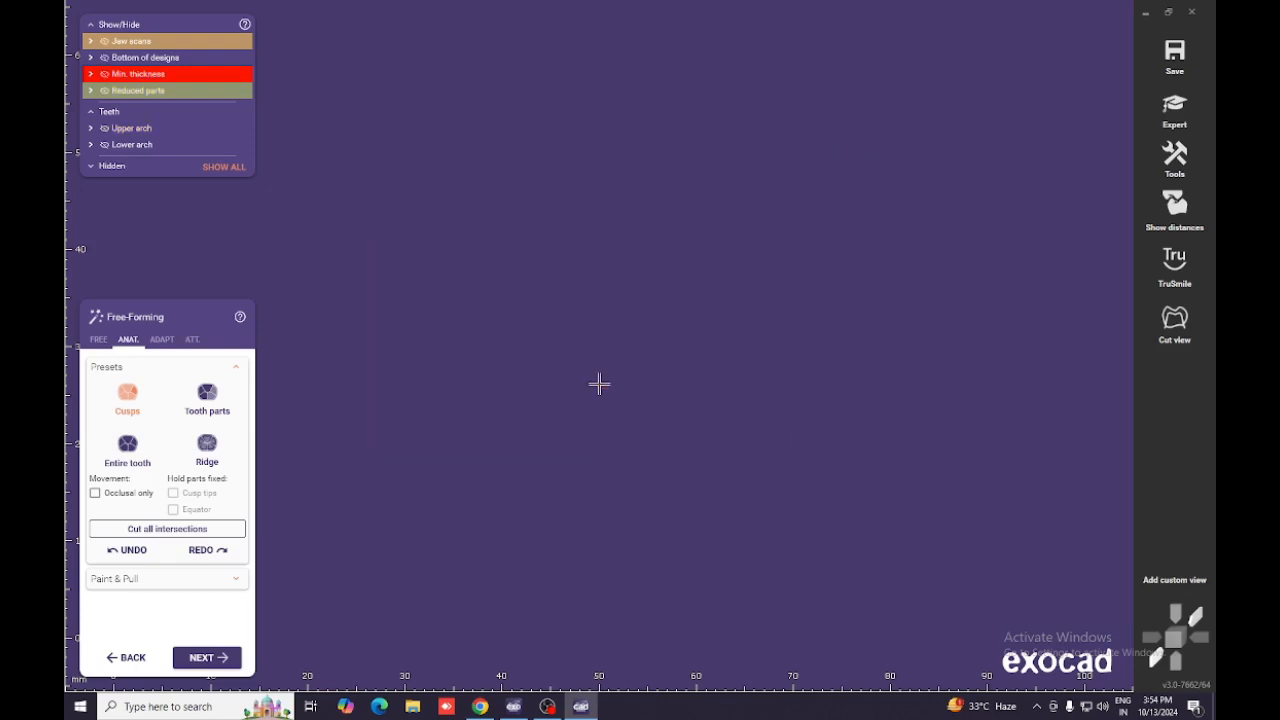
key(h)
key(h)
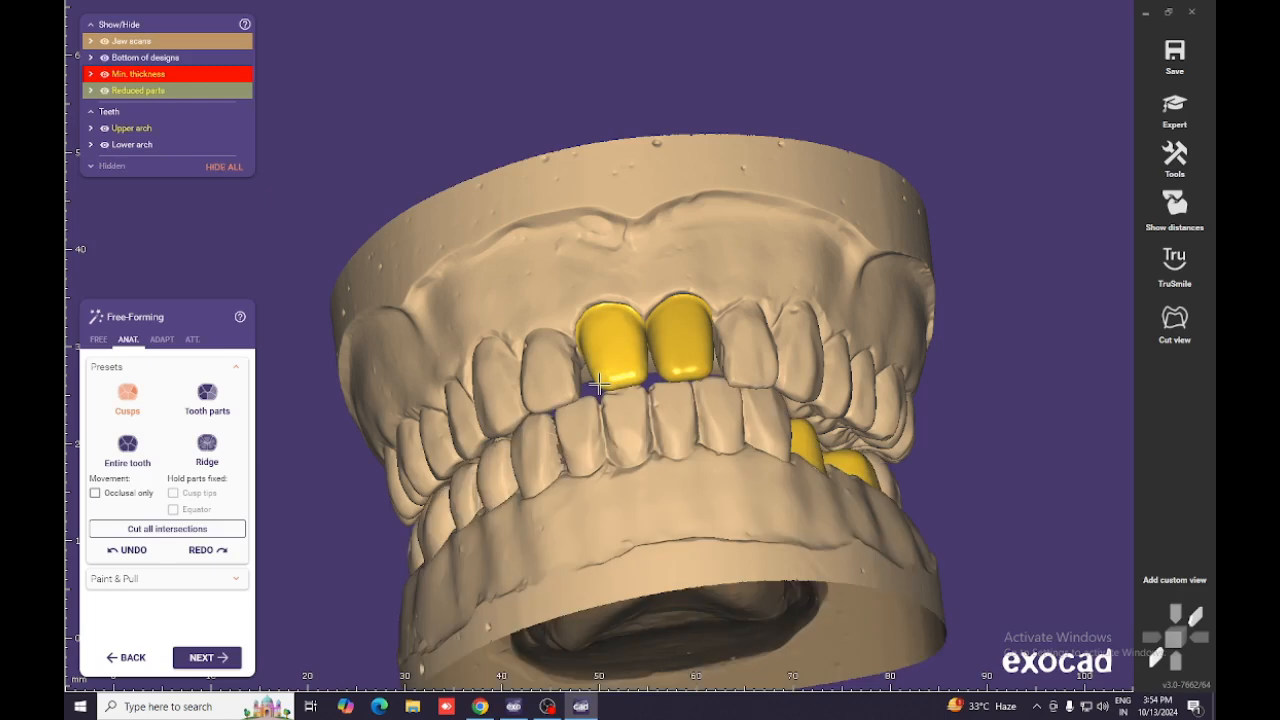
key(h)
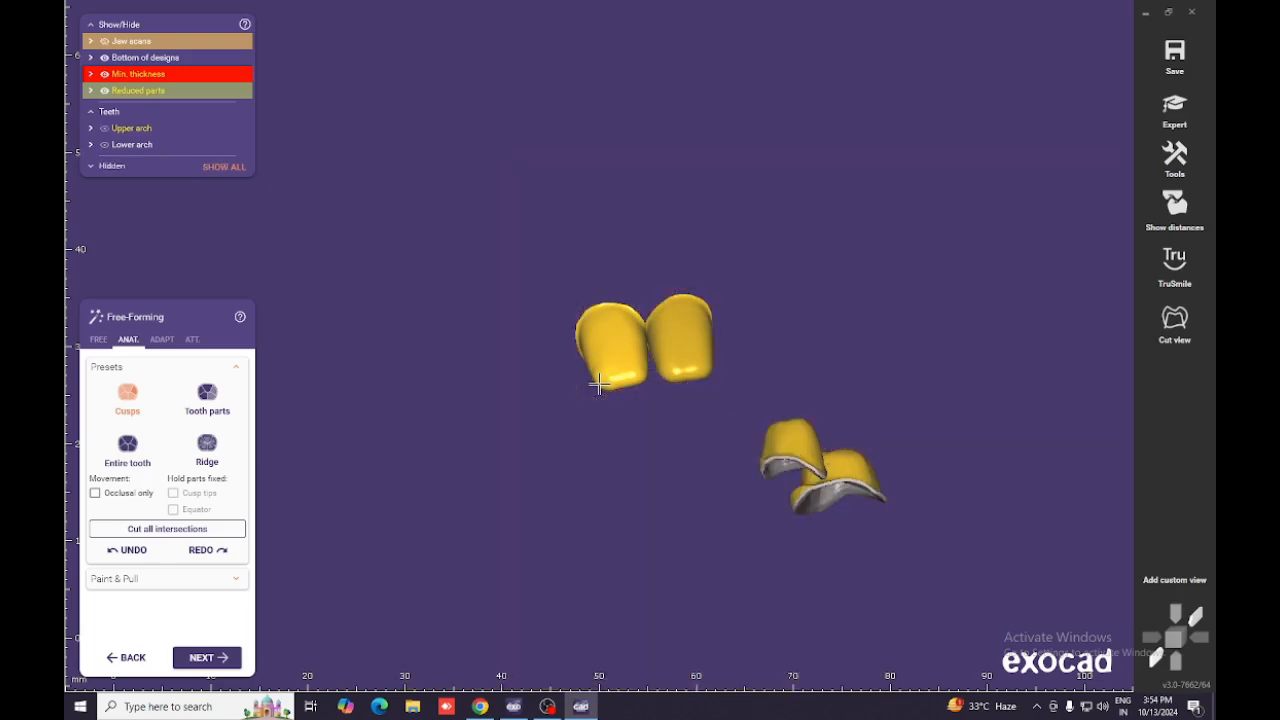
key(h)
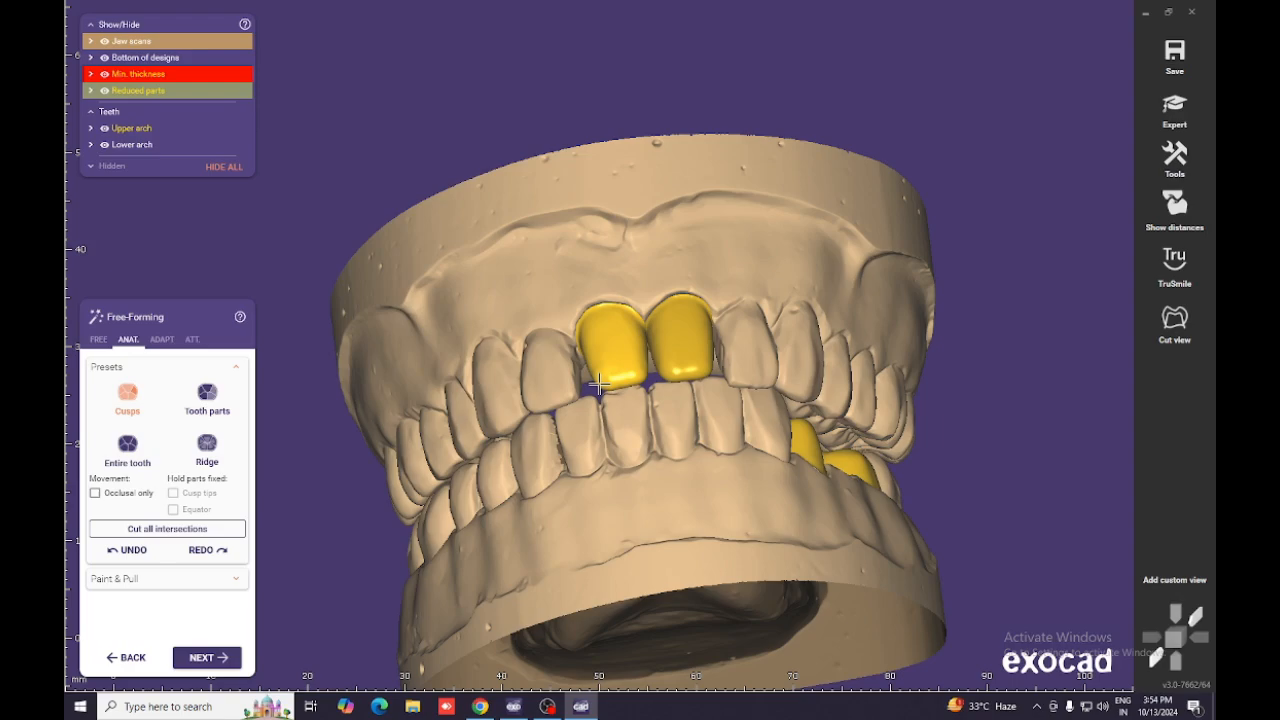
right_drag(745, 407, 828, 399)
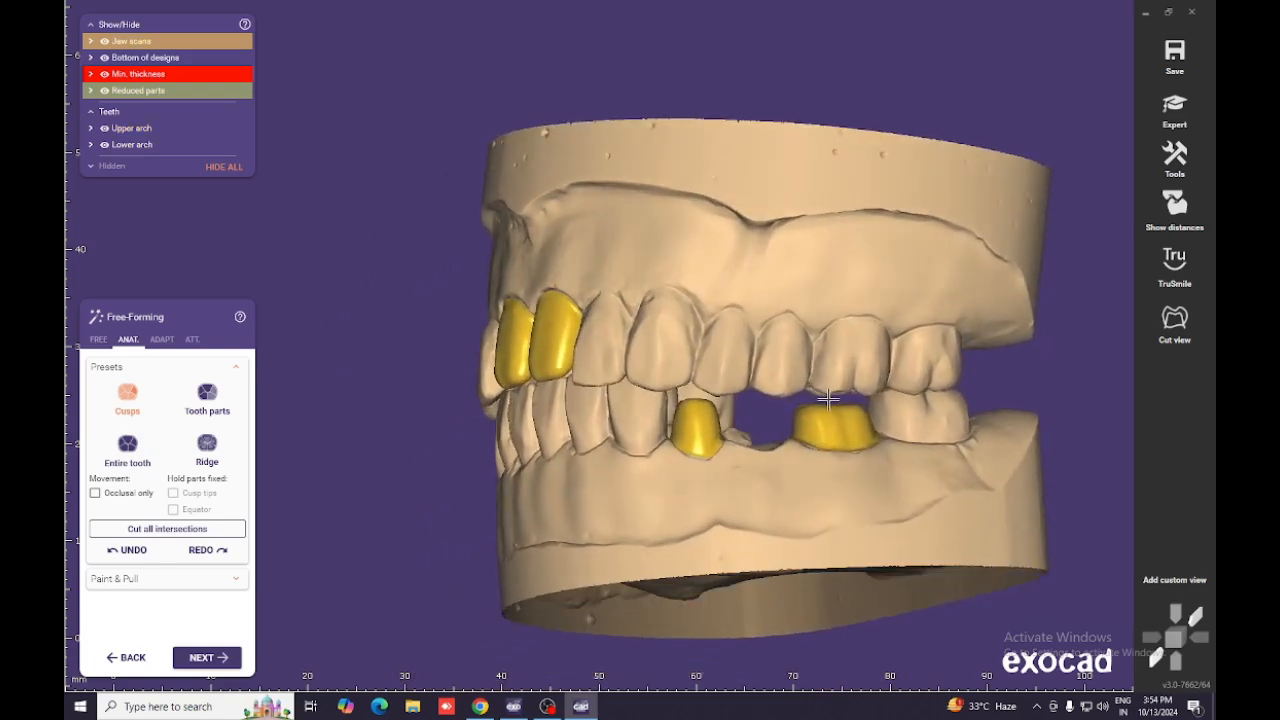
mouse_move(786, 449)
right_down()
mouse_move(810, 500)
mouse_move(778, 467)
right_up()
right_drag(540, 677, 537, 607)
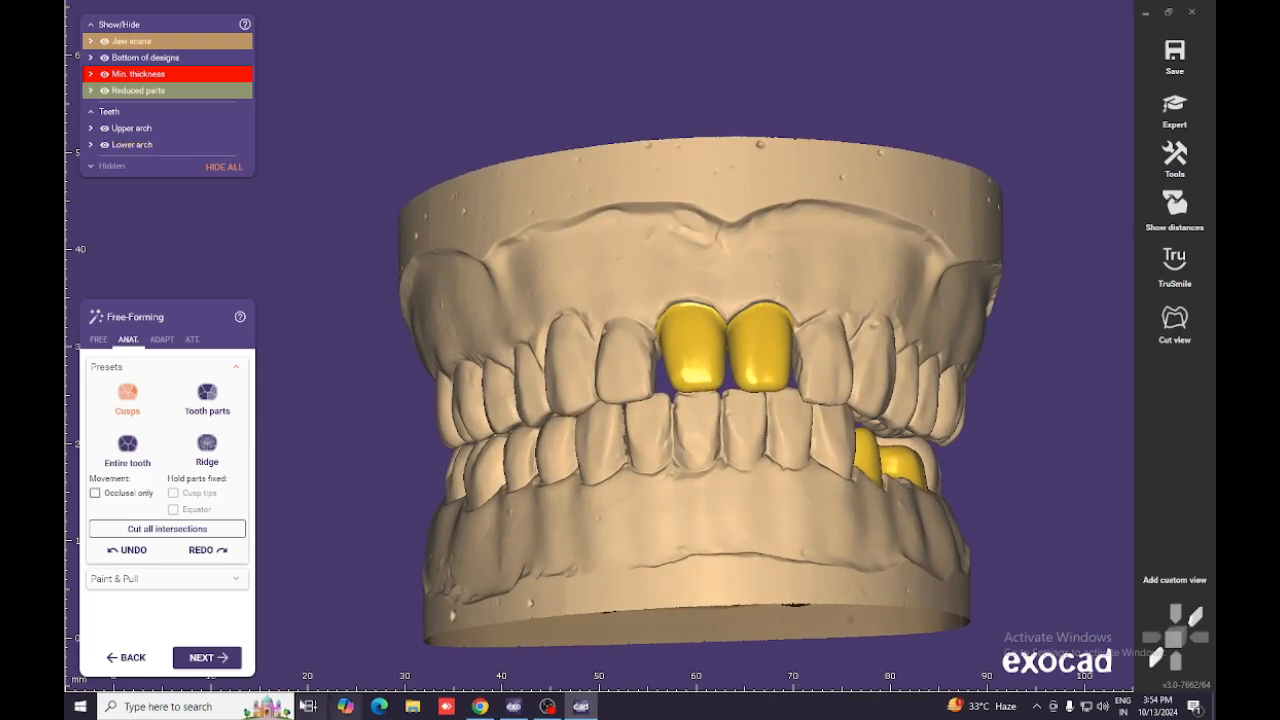
Proceed to tooth placement and, with only the lower jaw shown, fit pontic 35 in size and position between copings 34 and 36.
click(229, 664)
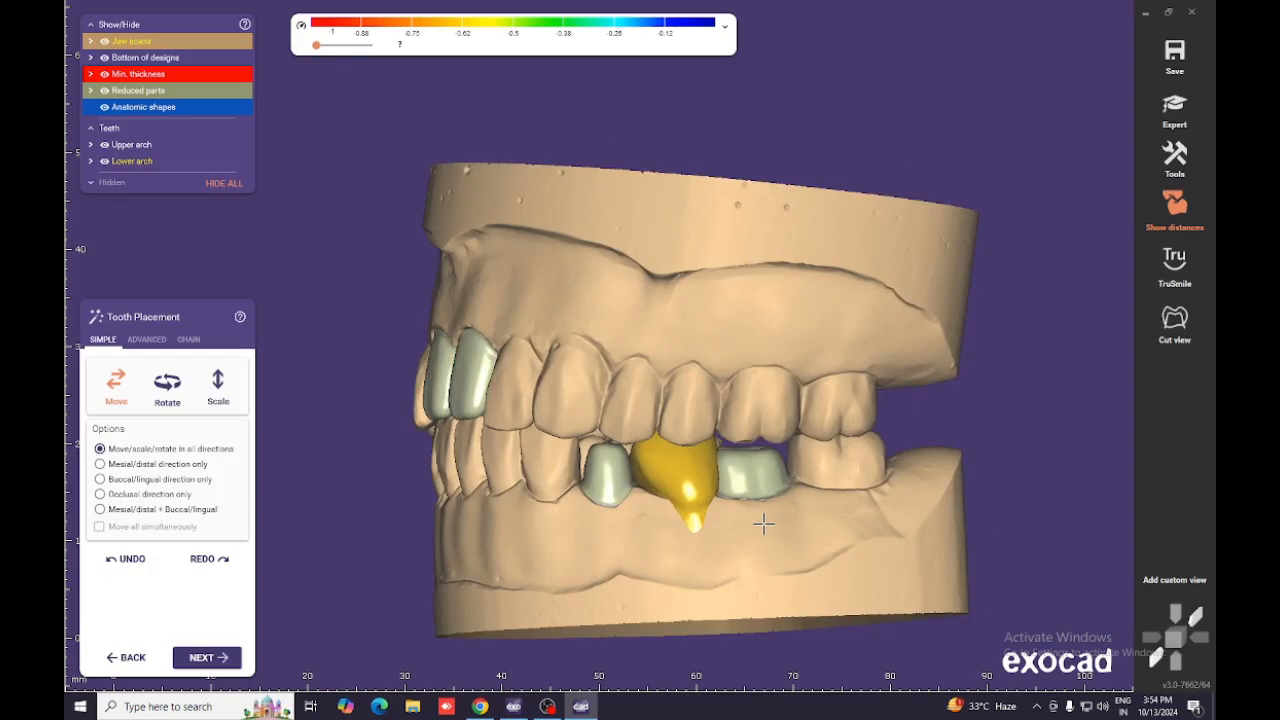
key(a)
right_drag(763, 523, 769, 494)
middle_drag(769, 494, 818, 378)
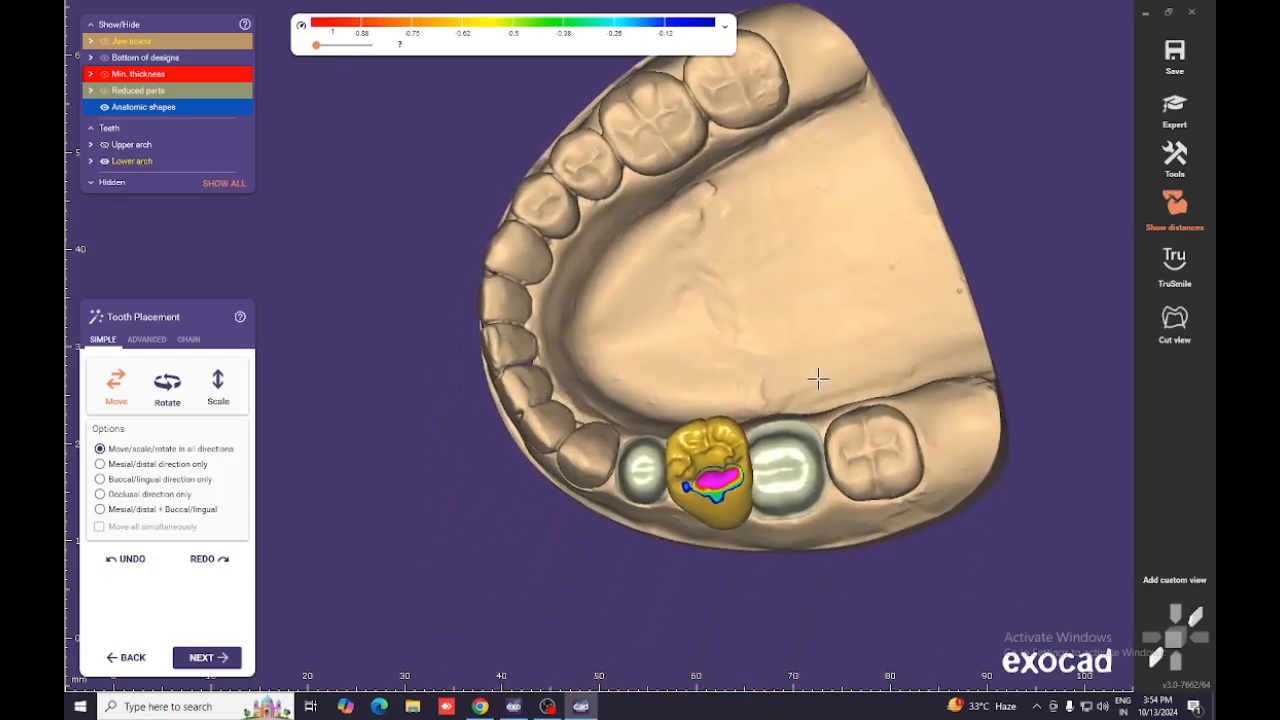
scroll(714, 470, up, 4)
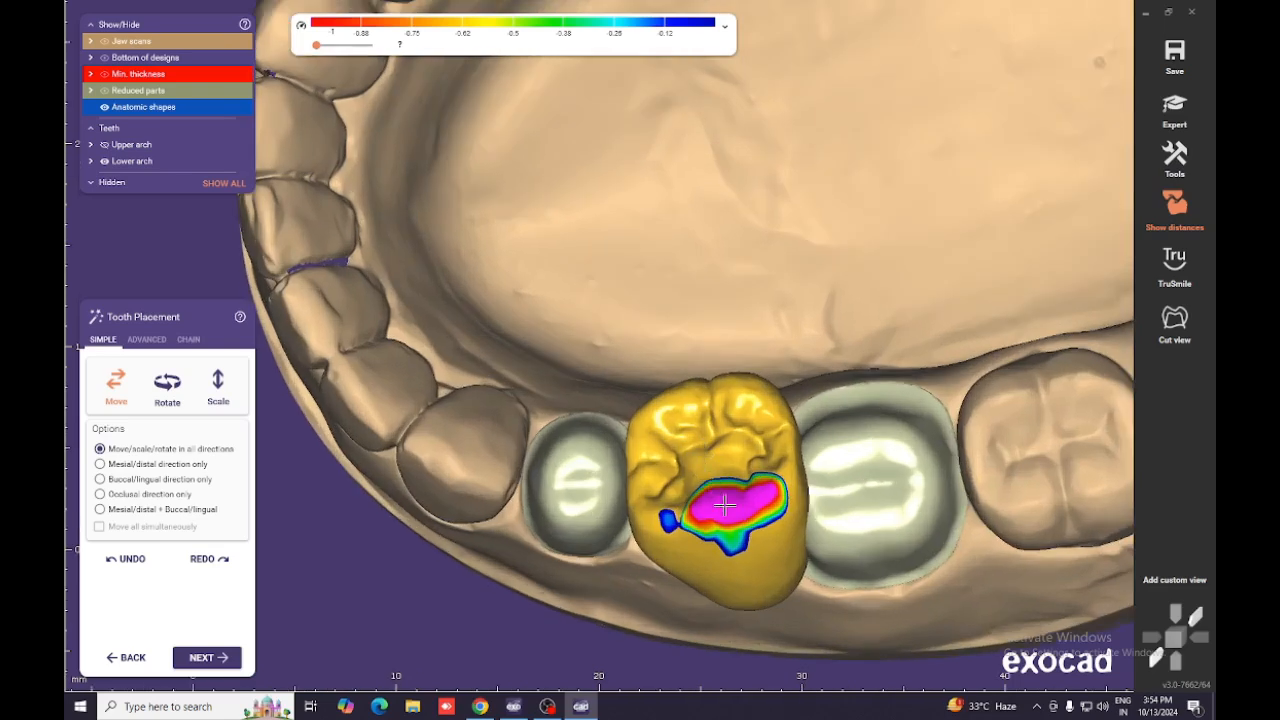
drag(783, 487, 740, 493)
mouse_move(759, 538)
mouse_down()
mouse_move(751, 584)
mouse_move(737, 535)
mouse_up()
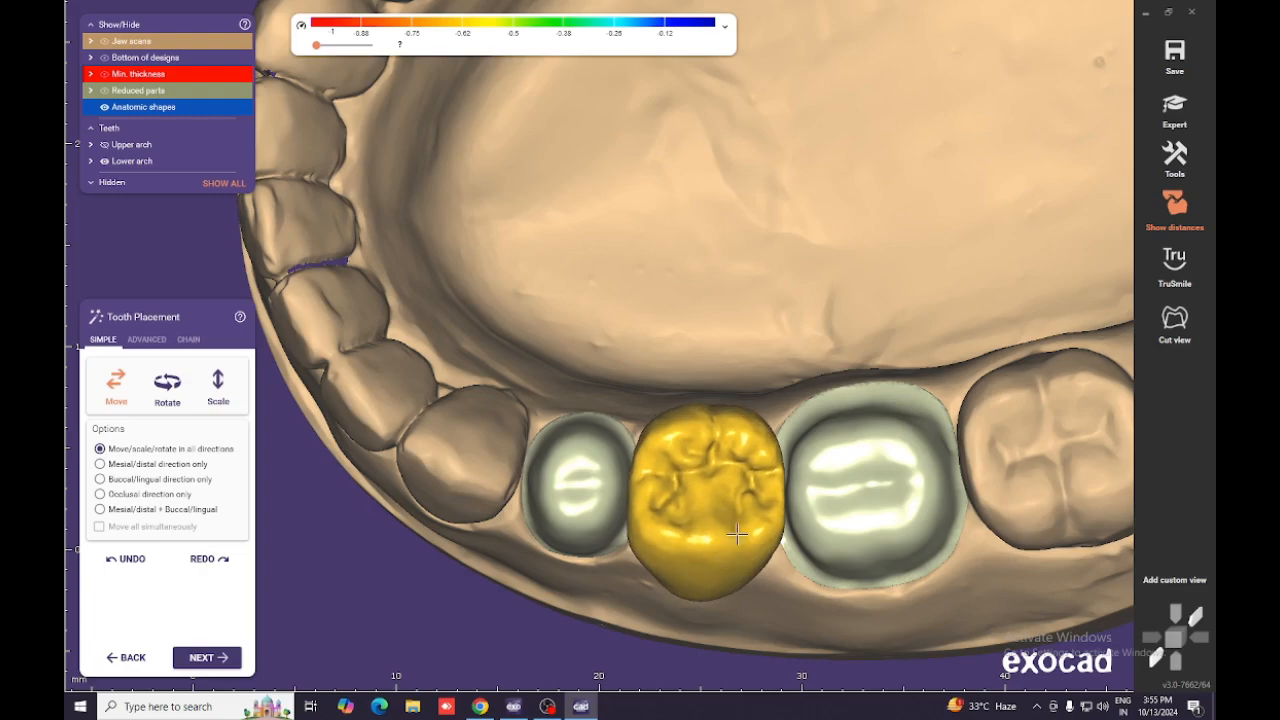
drag(747, 487, 754, 515)
right_drag(754, 515, 751, 511)
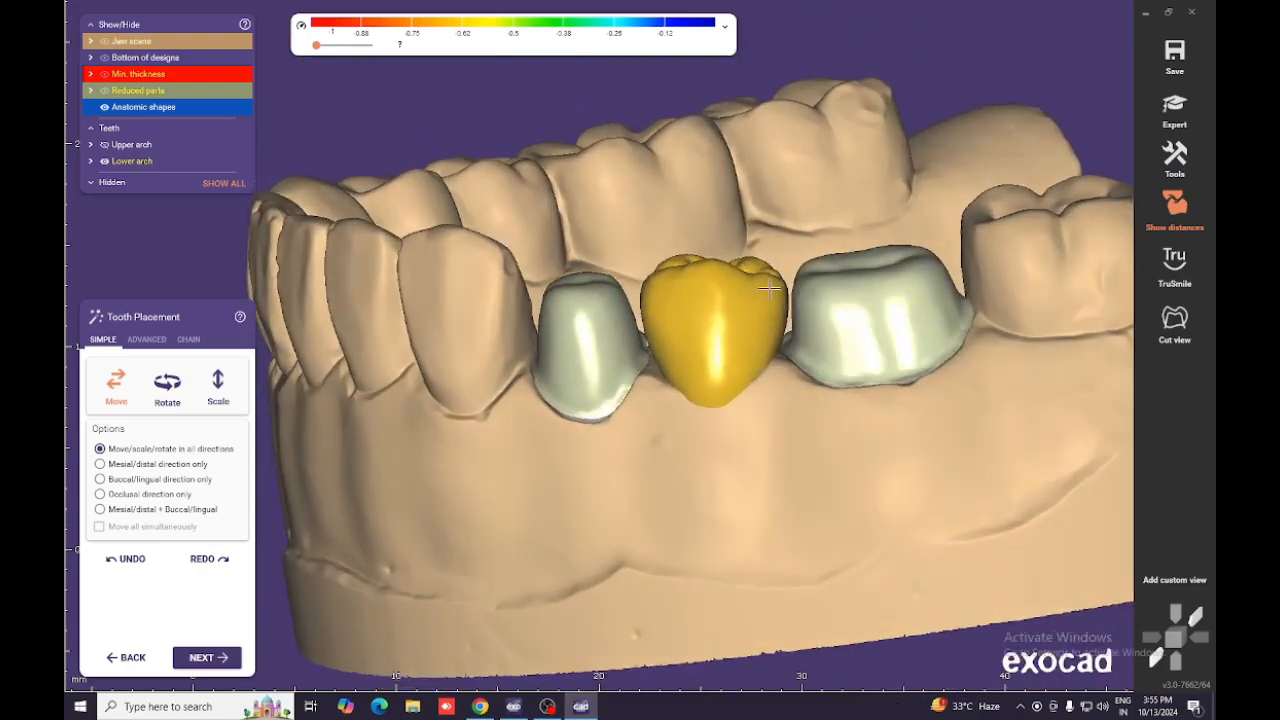
Display both jaws, fine-tune the position of pontic 35 against the opposing teeth and ridge, and accept the tooth placement.
key(a)
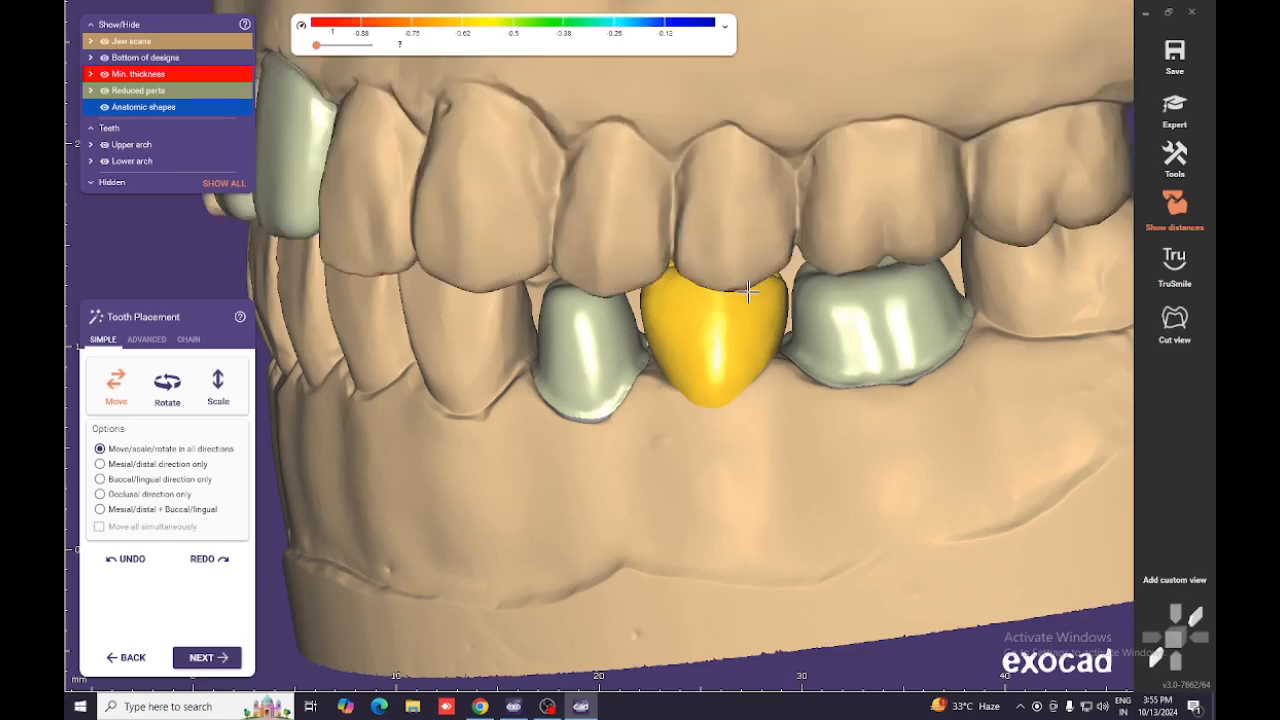
right_drag(748, 292, 722, 282)
shift+drag(656, 232, 658, 232)
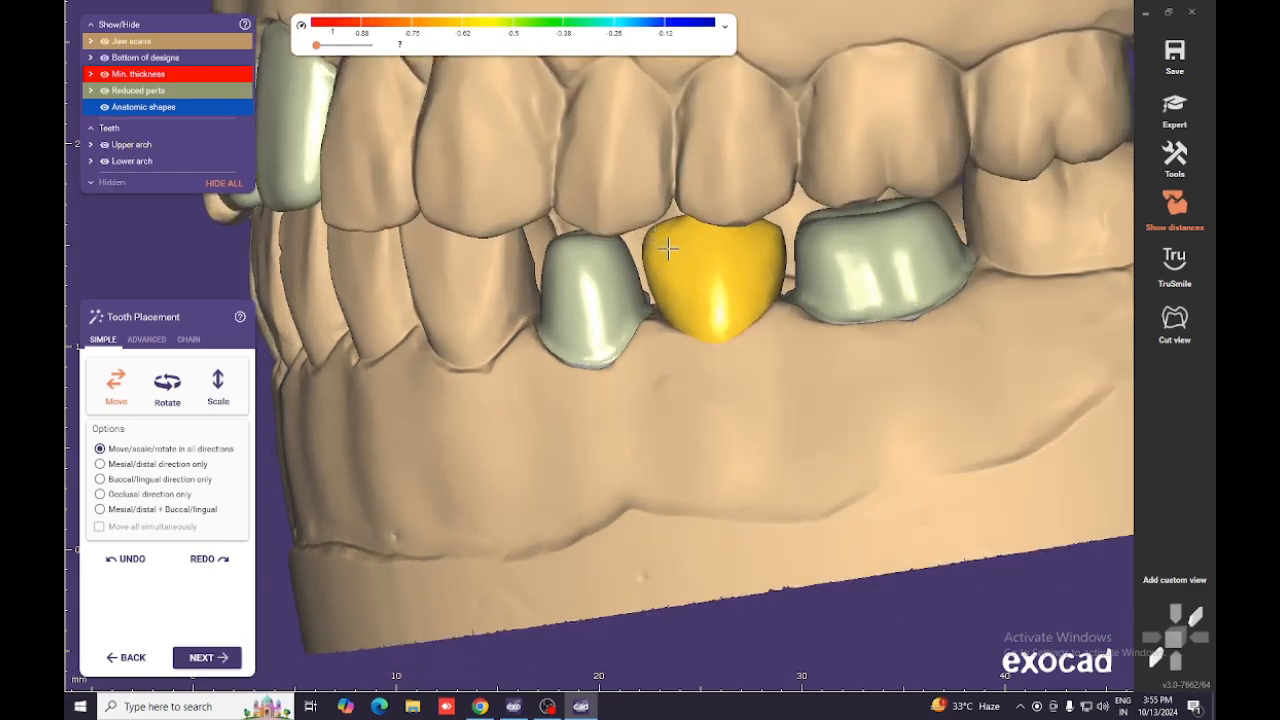
drag(722, 281, 722, 278)
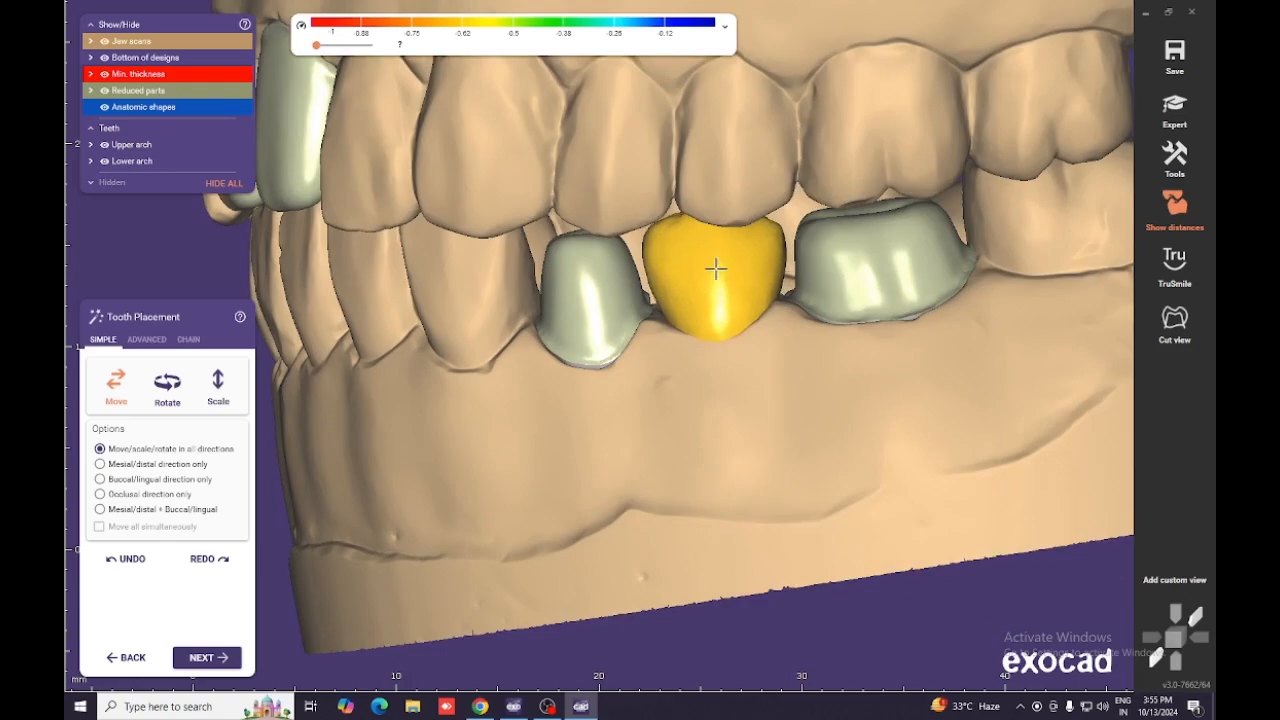
right_drag(715, 270, 728, 270)
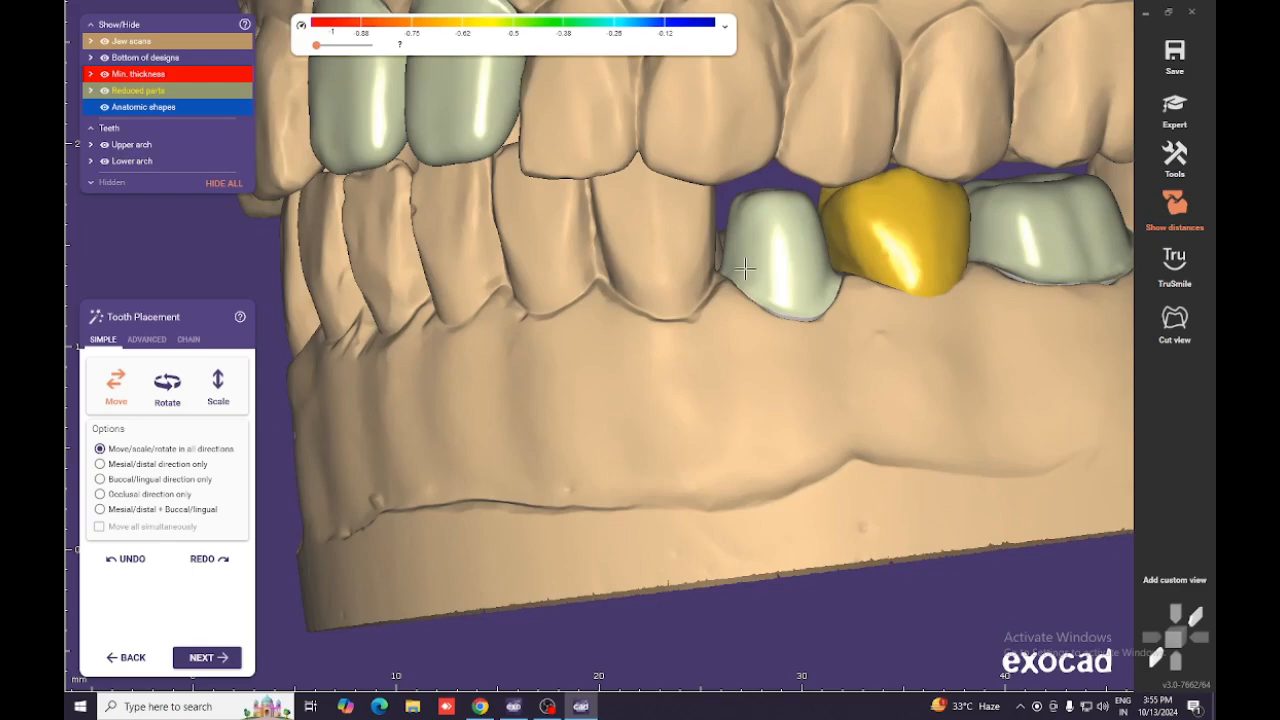
drag(913, 239, 918, 244)
right_drag(918, 244, 903, 263)
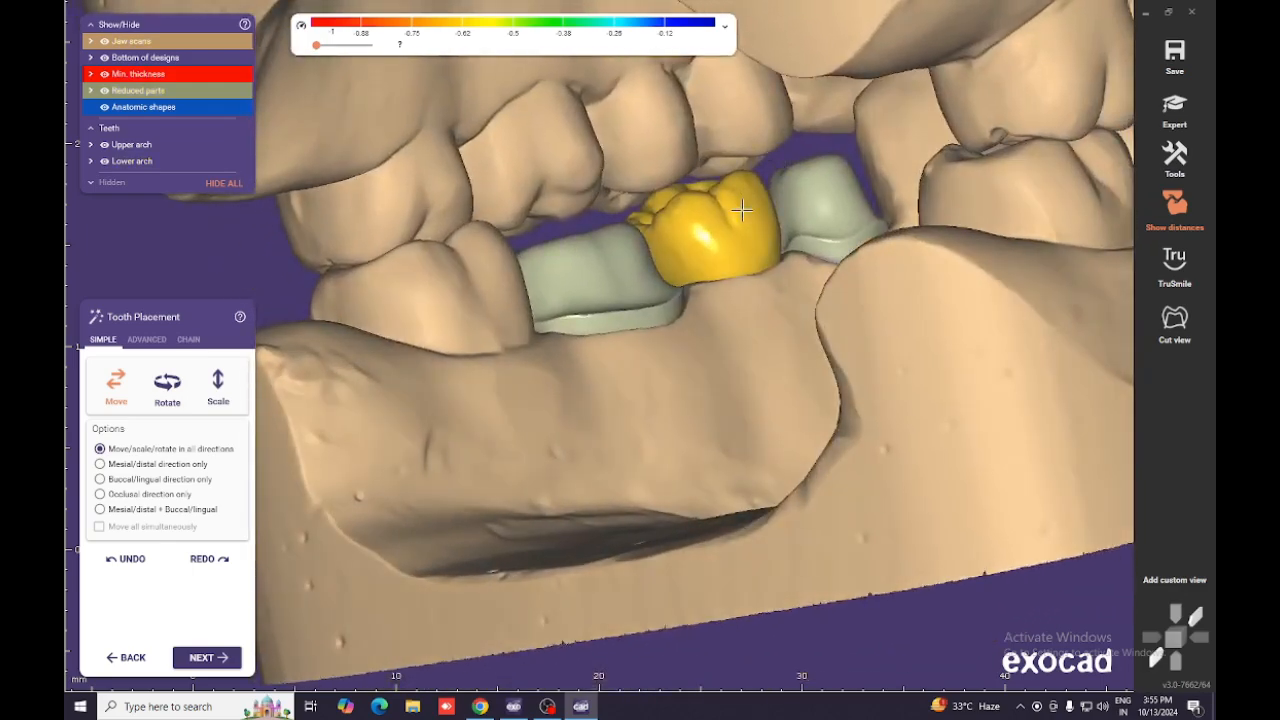
right_drag(742, 209, 665, 234)
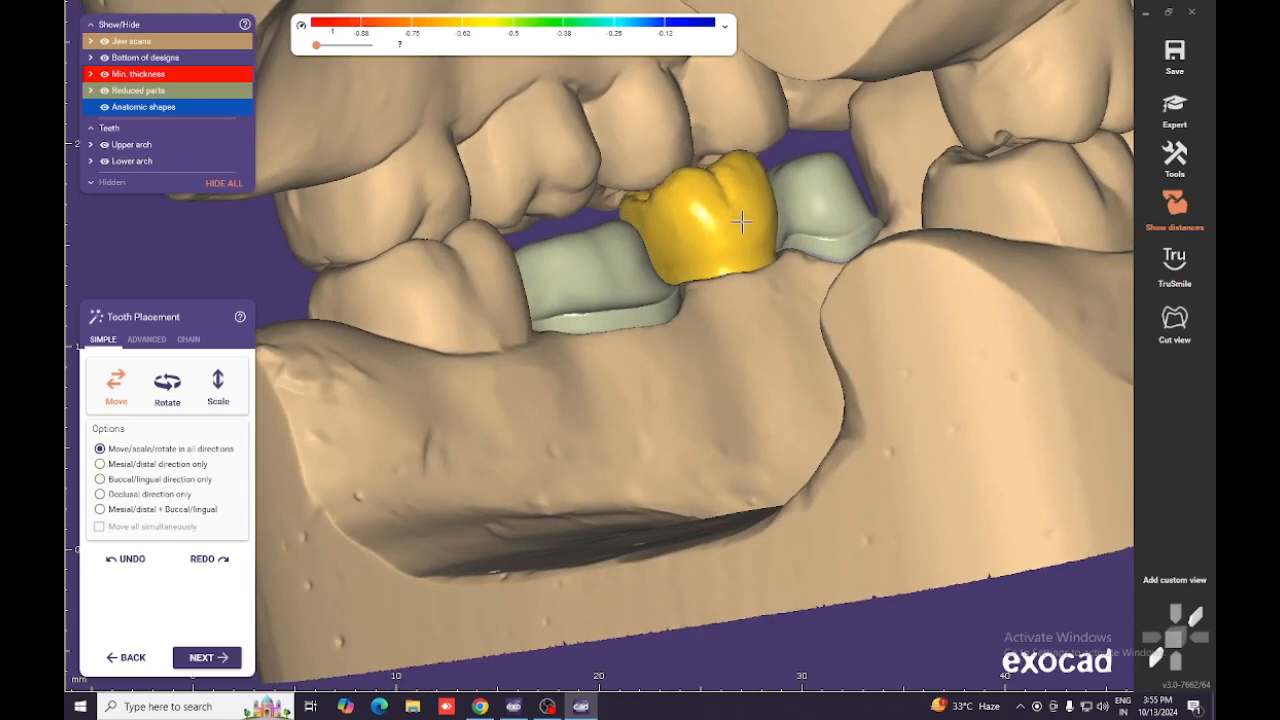
drag(742, 221, 736, 219)
right_drag(750, 228, 756, 230)
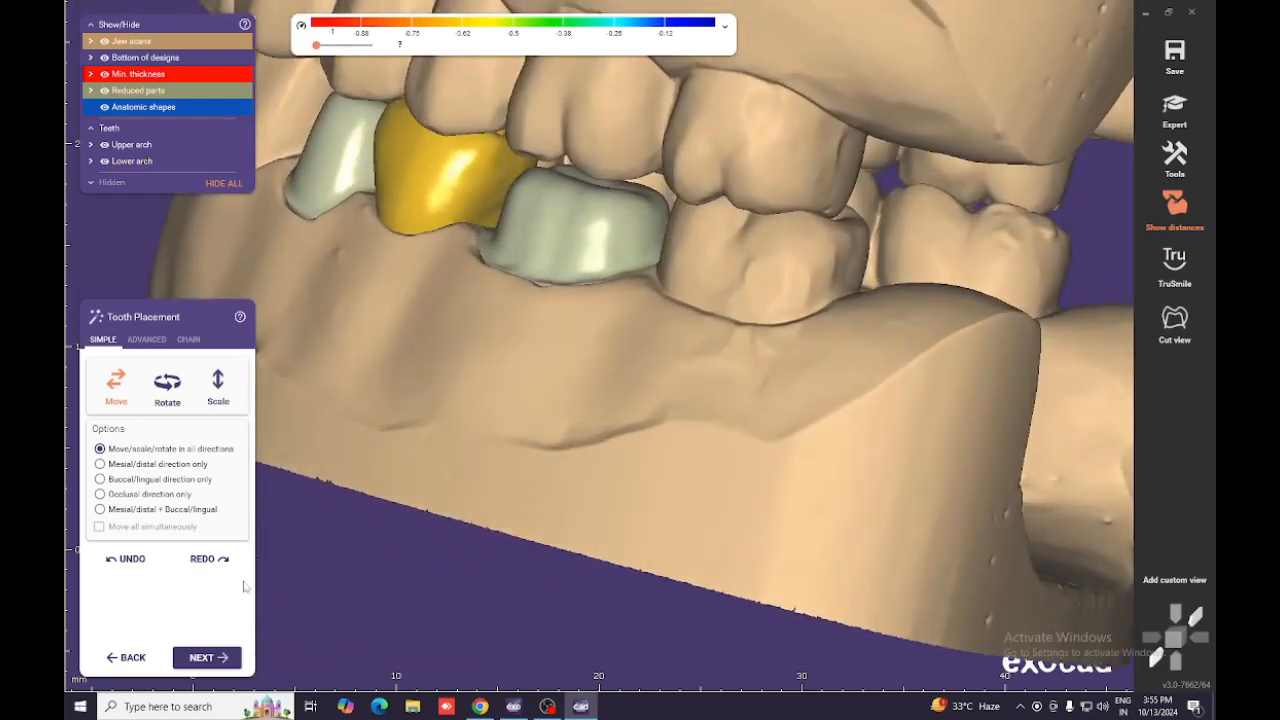
click(207, 658)
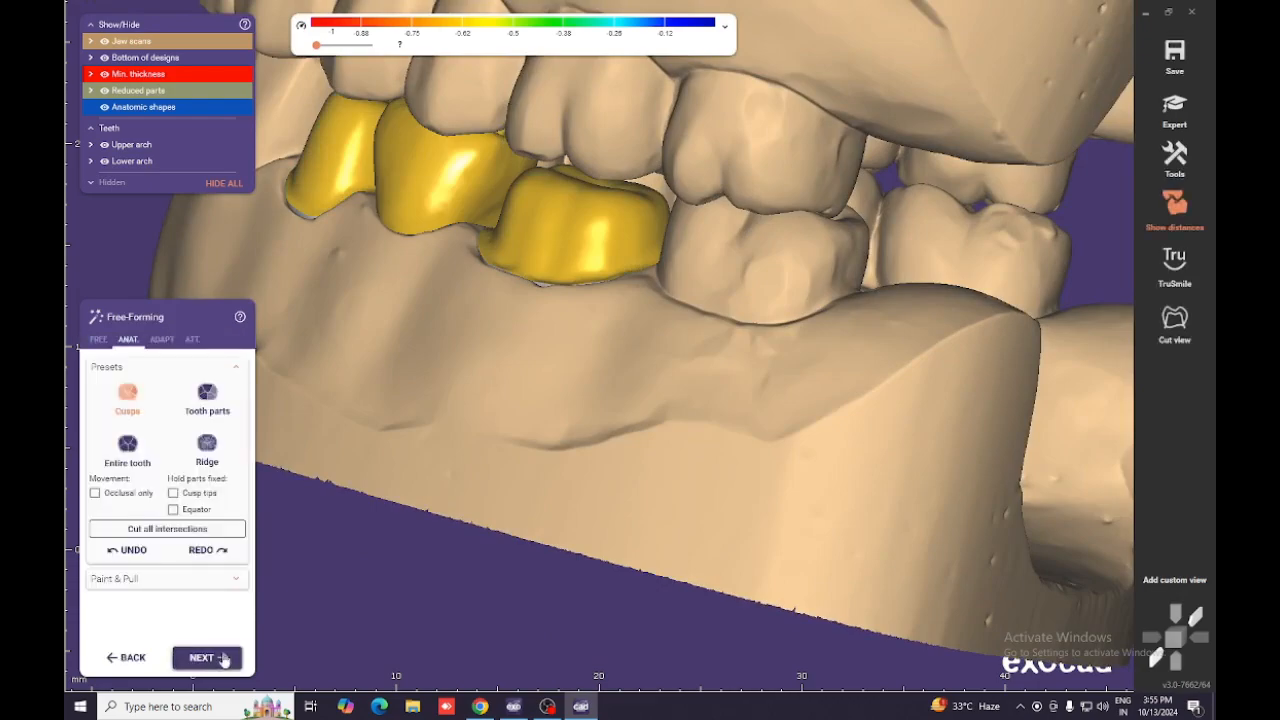
Adapt pontic 35 to the gingiva and cut its occlusal intersections with the opposing teeth.
right_drag(375, 520, 443, 363)
mouse_move(477, 303)
right_down()
mouse_move(494, 297)
mouse_move(486, 290)
mouse_move(490, 300)
right_up()
click(162, 340)
click(168, 420)
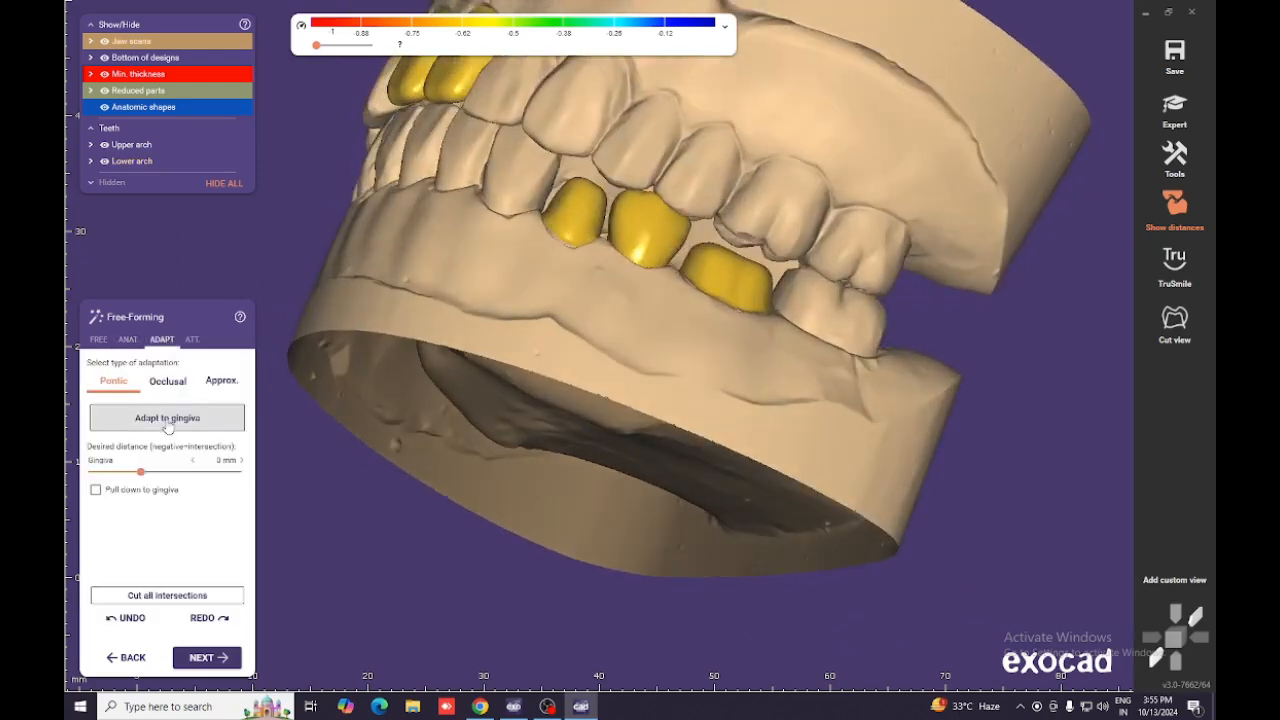
click(168, 381)
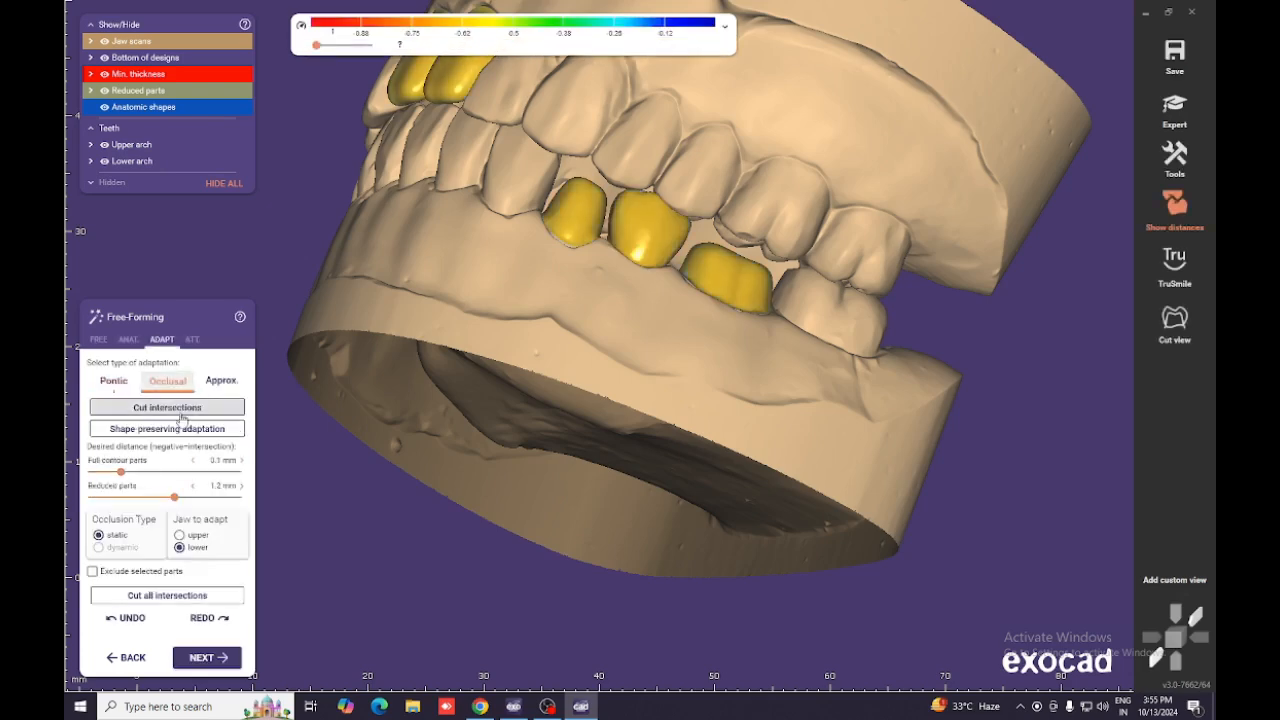
click(167, 407)
click(222, 381)
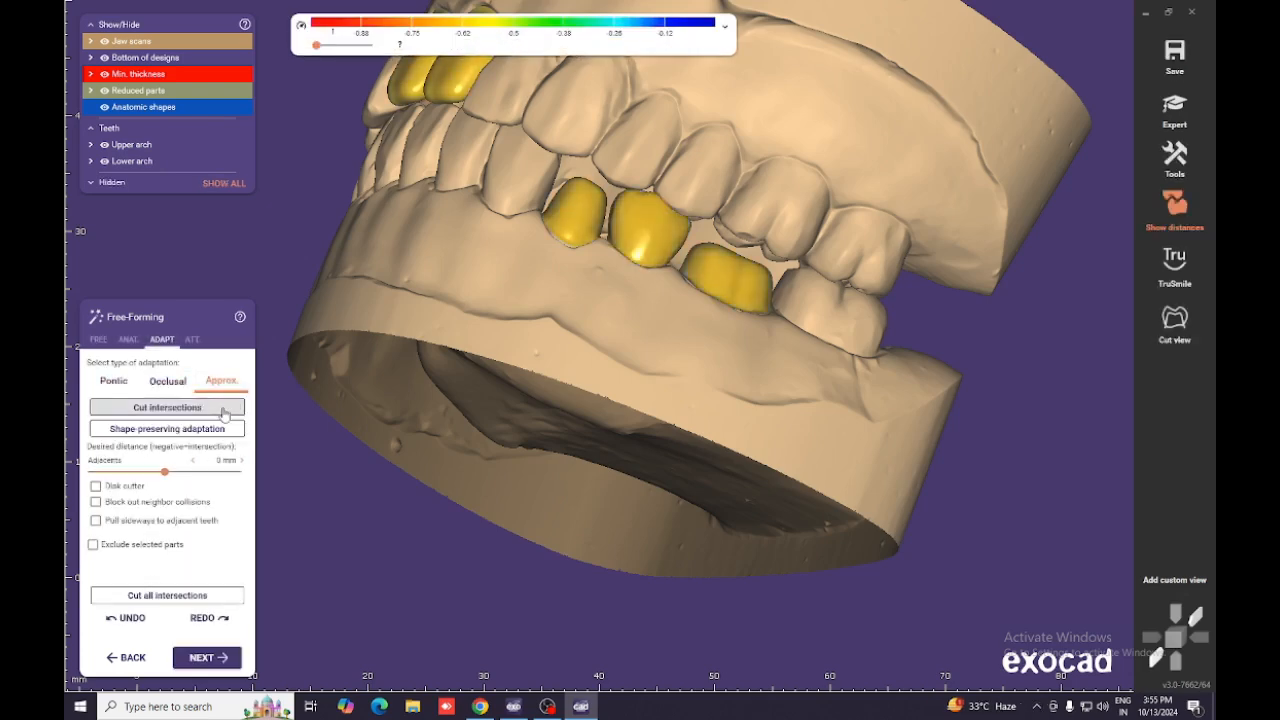
Proceed to anatomic reduction, reduce pontic 35 with normal reduction, and continue to free-forming.
click(207, 658)
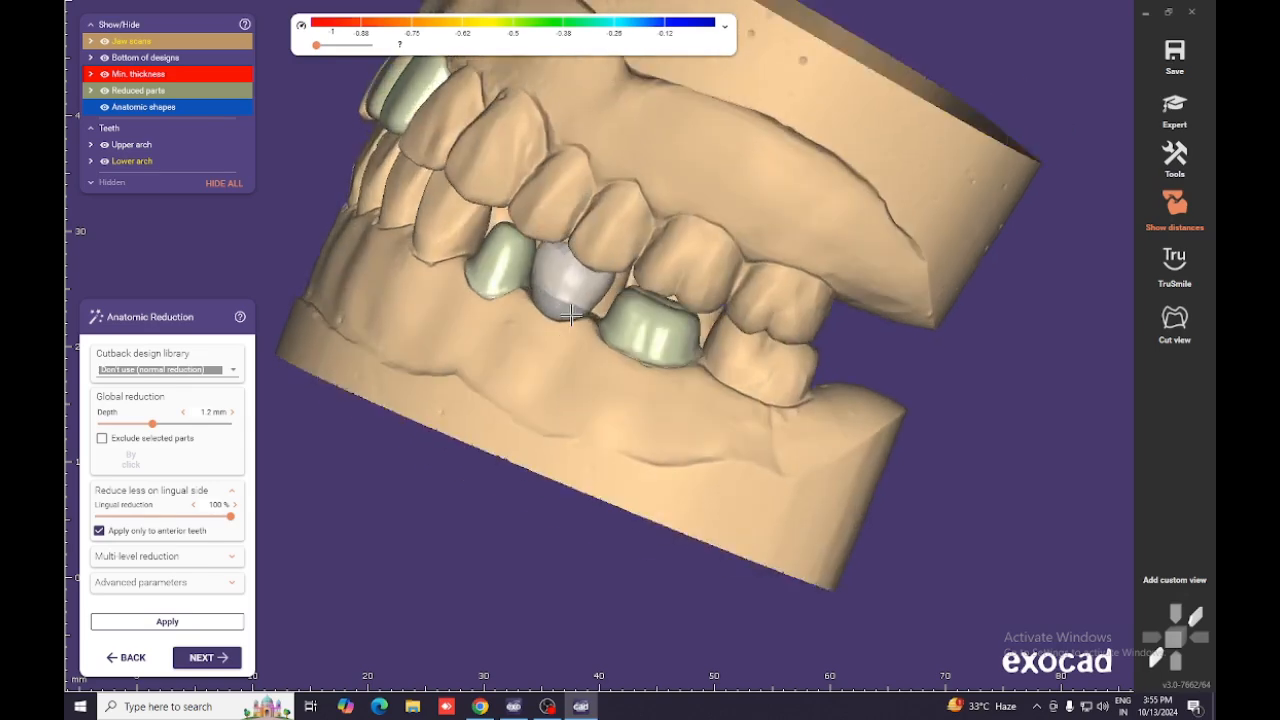
right_drag(570, 315, 620, 294)
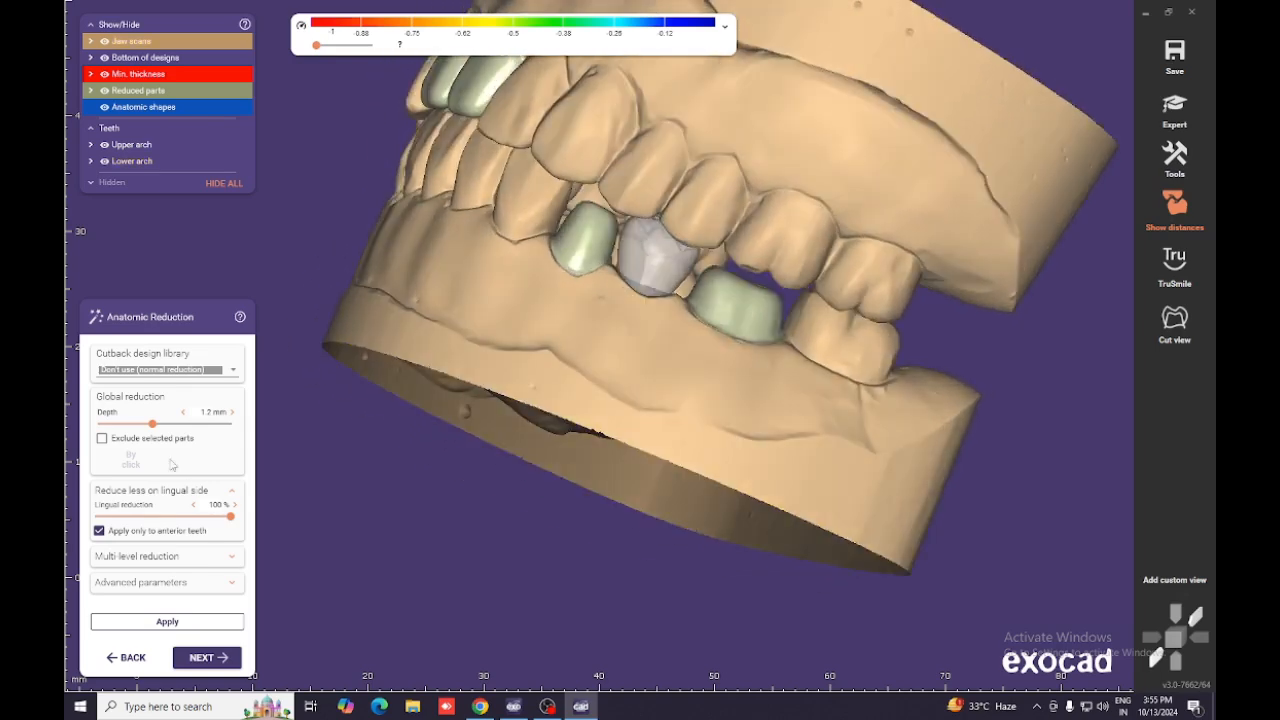
click(201, 411)
click(202, 433)
click(223, 658)
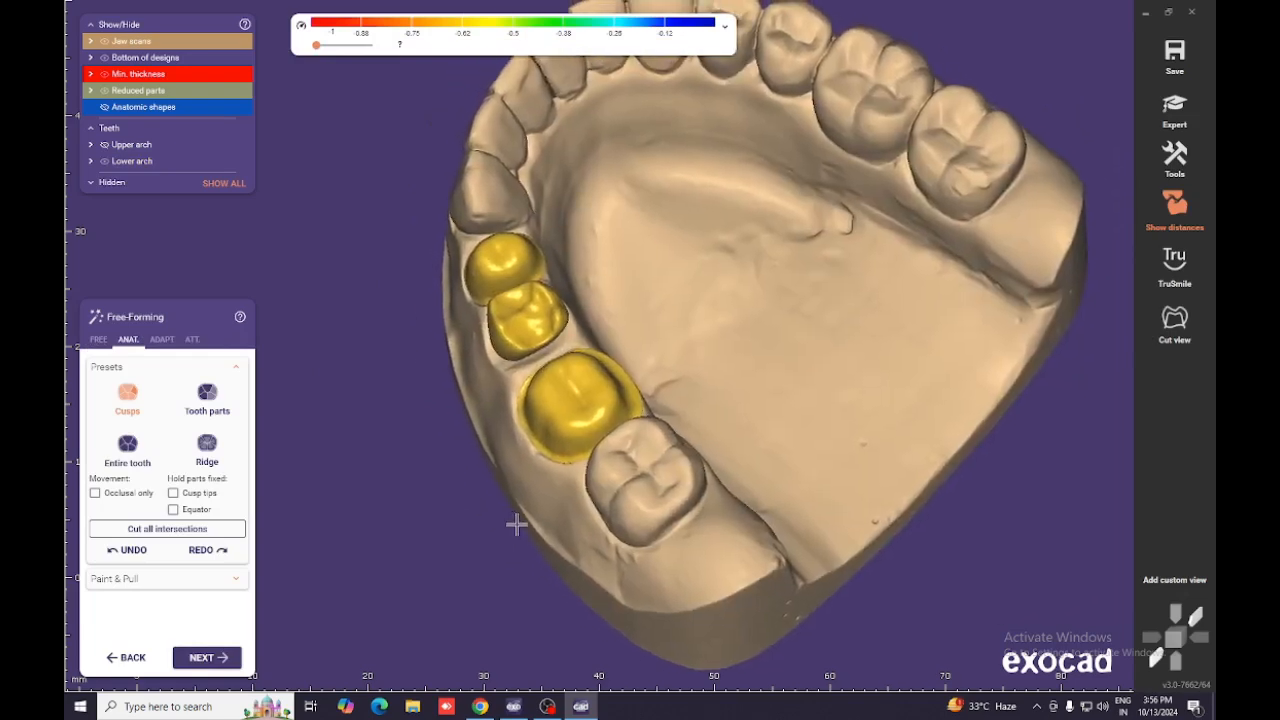
Reshape the lingual side of pontic 35 with anatomic free-forming of tooth parts.
click(207, 400)
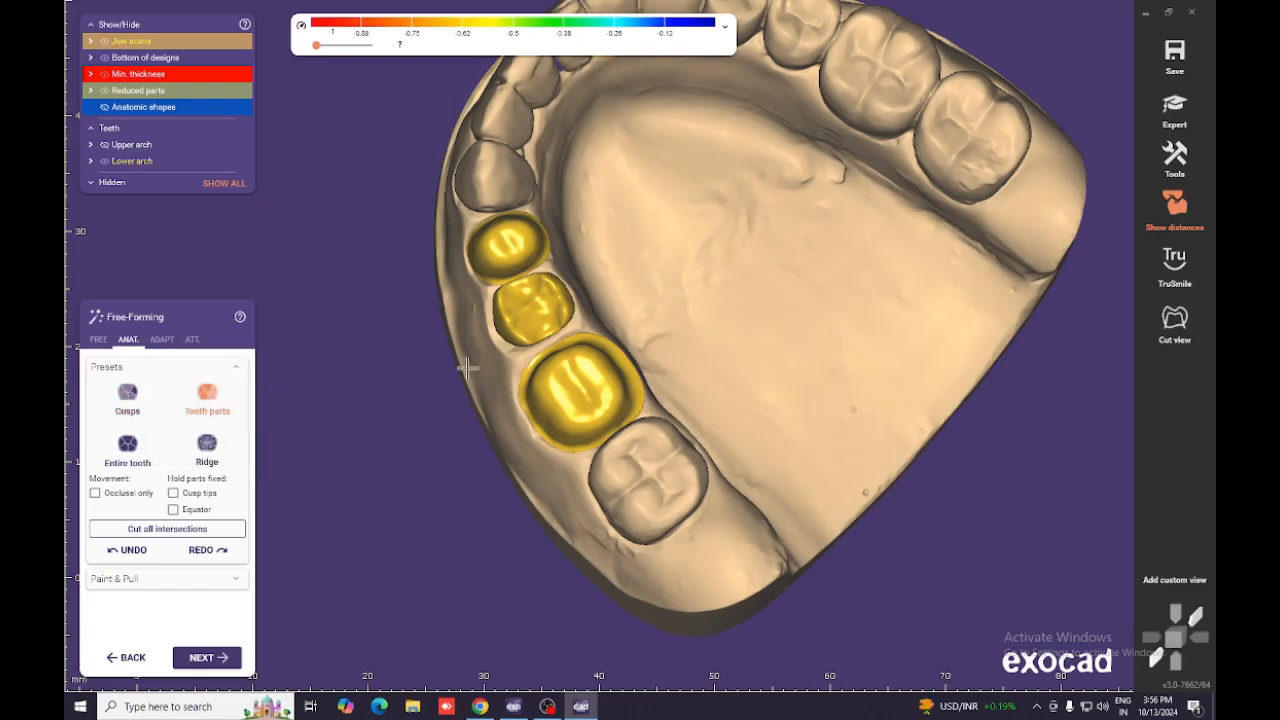
scroll(484, 337, up, 4)
drag(508, 317, 515, 313)
right_drag(523, 329, 564, 320)
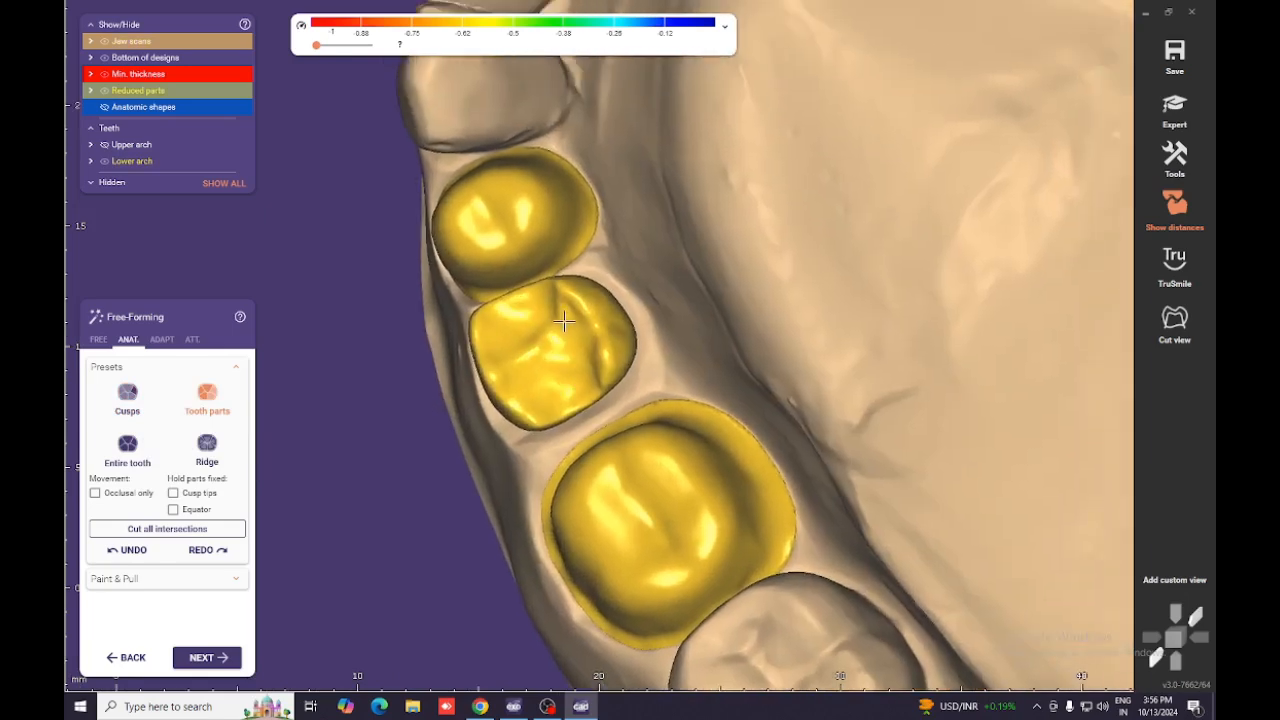
drag(625, 319, 614, 324)
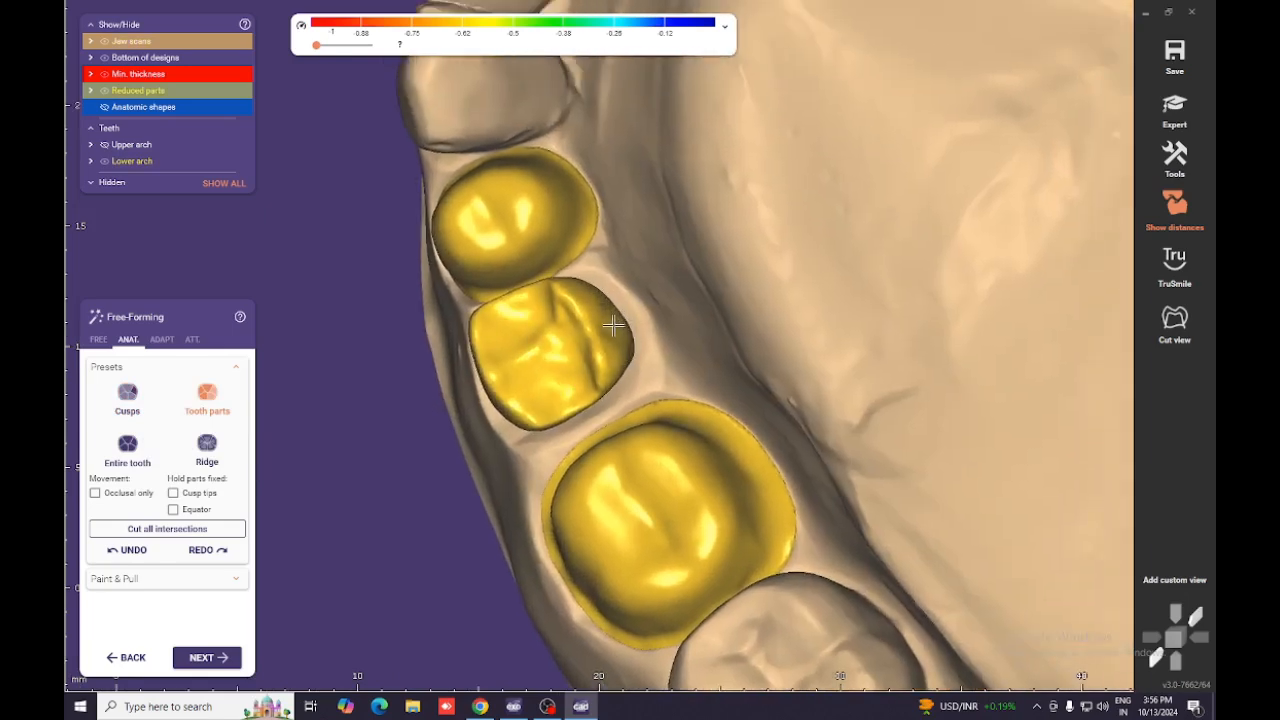
right_drag(635, 327, 630, 329)
drag(577, 329, 576, 326)
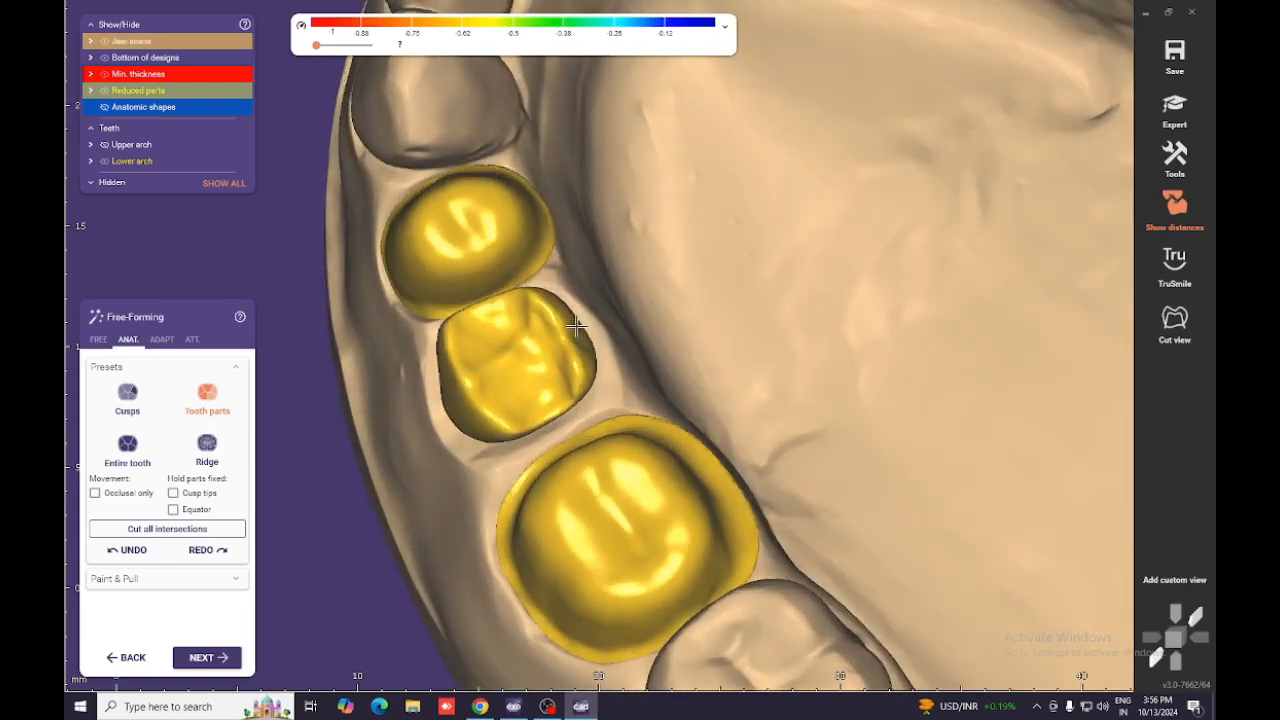
right_drag(525, 387, 523, 371)
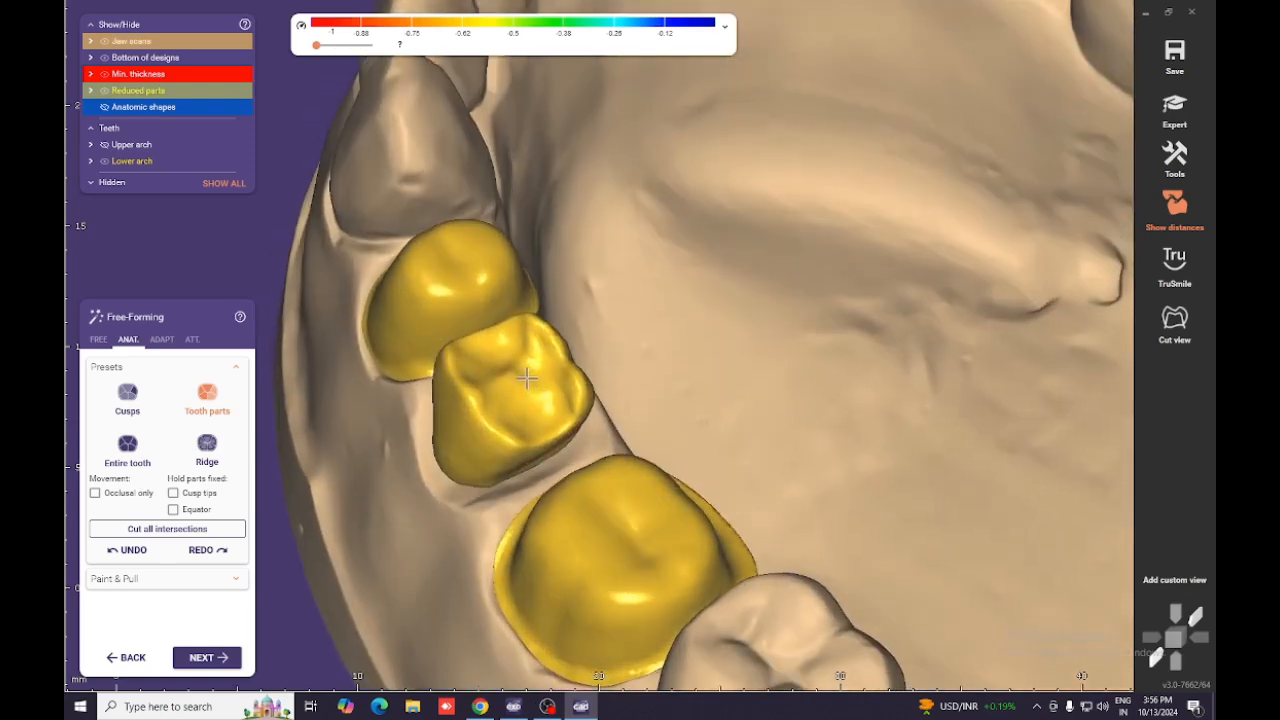
Smooth the occlusal surface of pontic 35 with the Smooth/Flatten brush, display both jaws, and proceed to connector design.
click(96, 342)
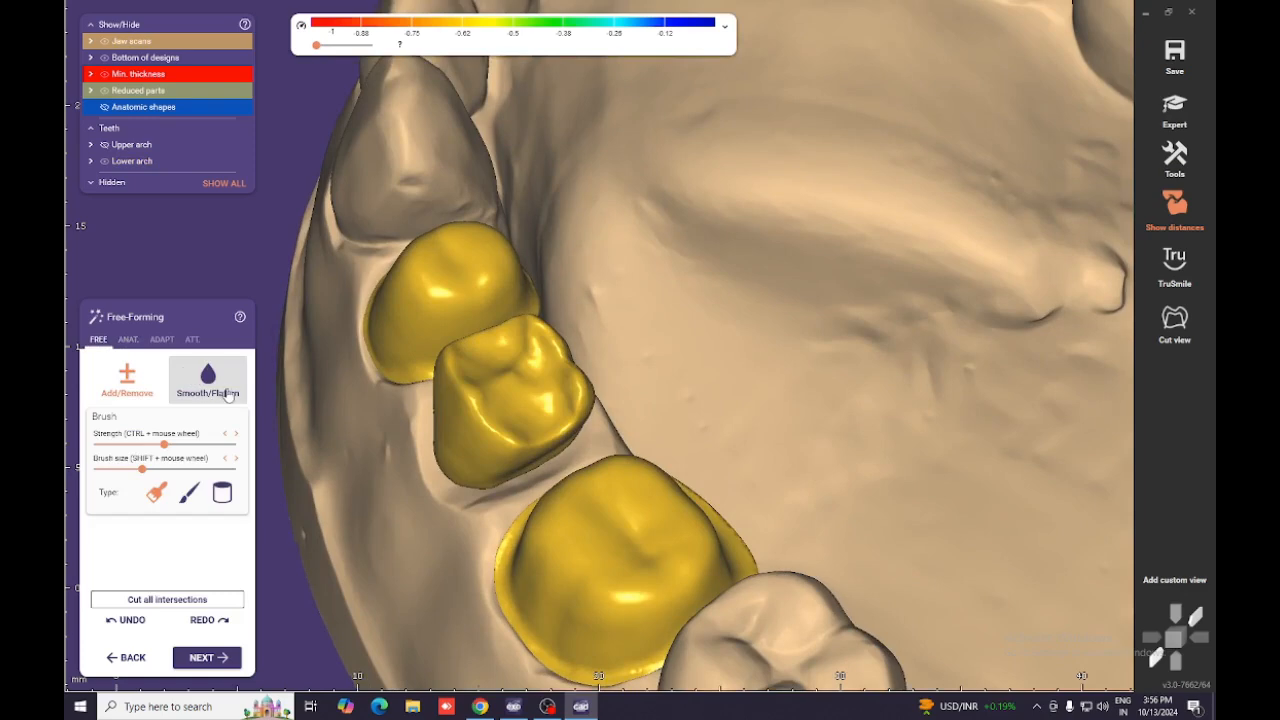
click(208, 380)
right_drag(414, 357, 449, 374)
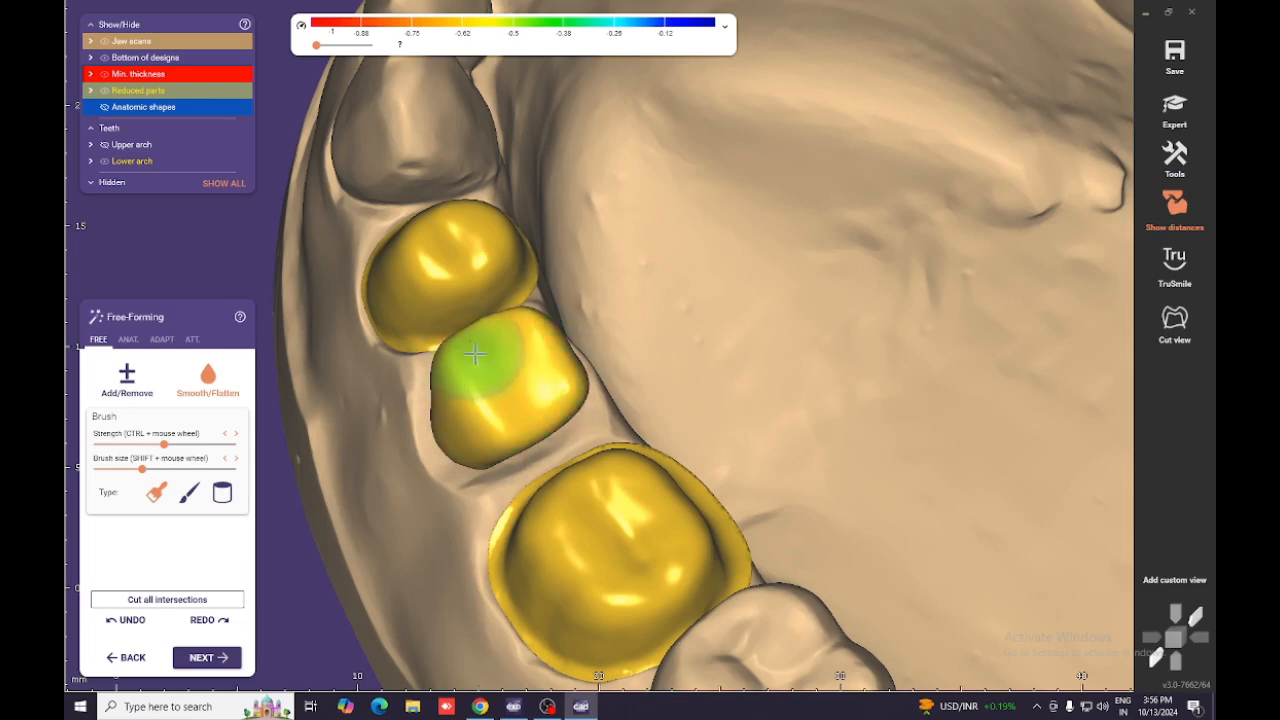
mouse_move(553, 506)
right_down()
mouse_move(571, 491)
mouse_move(566, 502)
mouse_move(517, 477)
mouse_move(600, 480)
mouse_move(580, 517)
mouse_move(554, 524)
right_up()
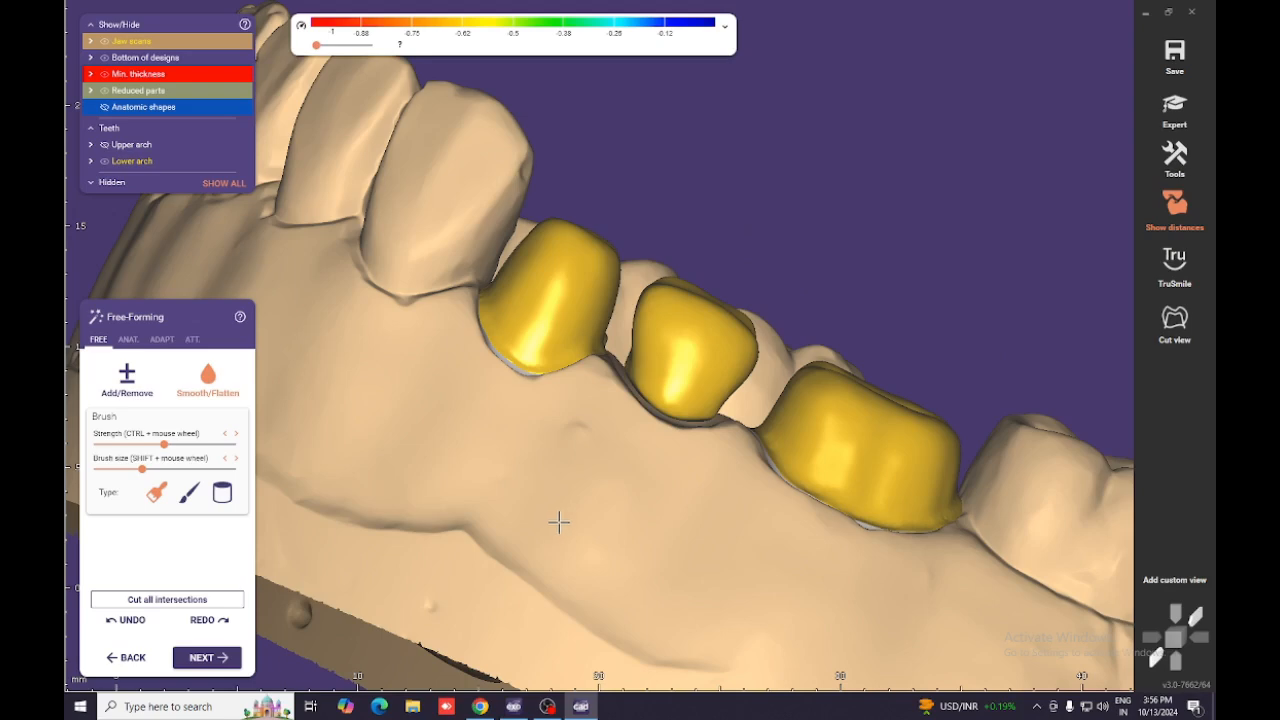
key(a)
right_drag(571, 519, 549, 594)
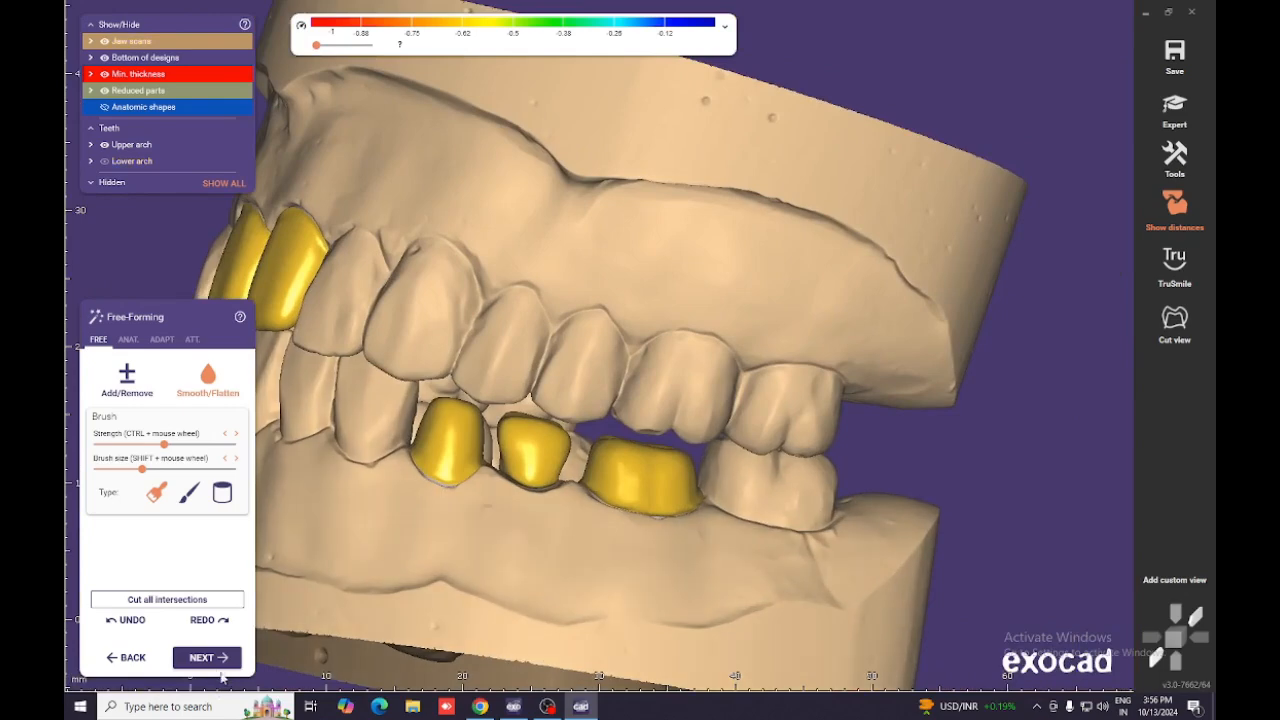
click(207, 658)
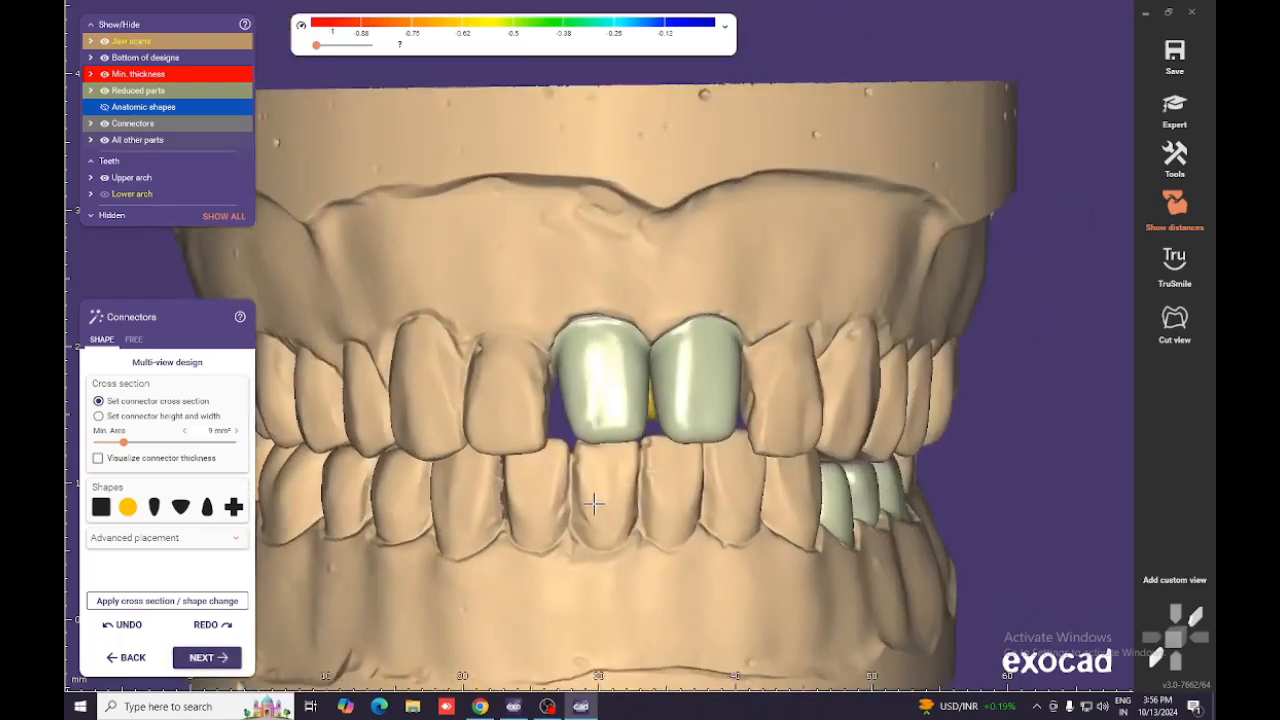
With only the upper jaw shown, define the connectors by height and width at 2 mm each, apply, and check the connector between 11 and 21.
key(ctrl)
ctrl+click(594, 503)
right_drag(594, 503, 596, 668)
mouse_move(743, 313)
right_down()
mouse_move(700, 285)
mouse_move(729, 303)
right_up()
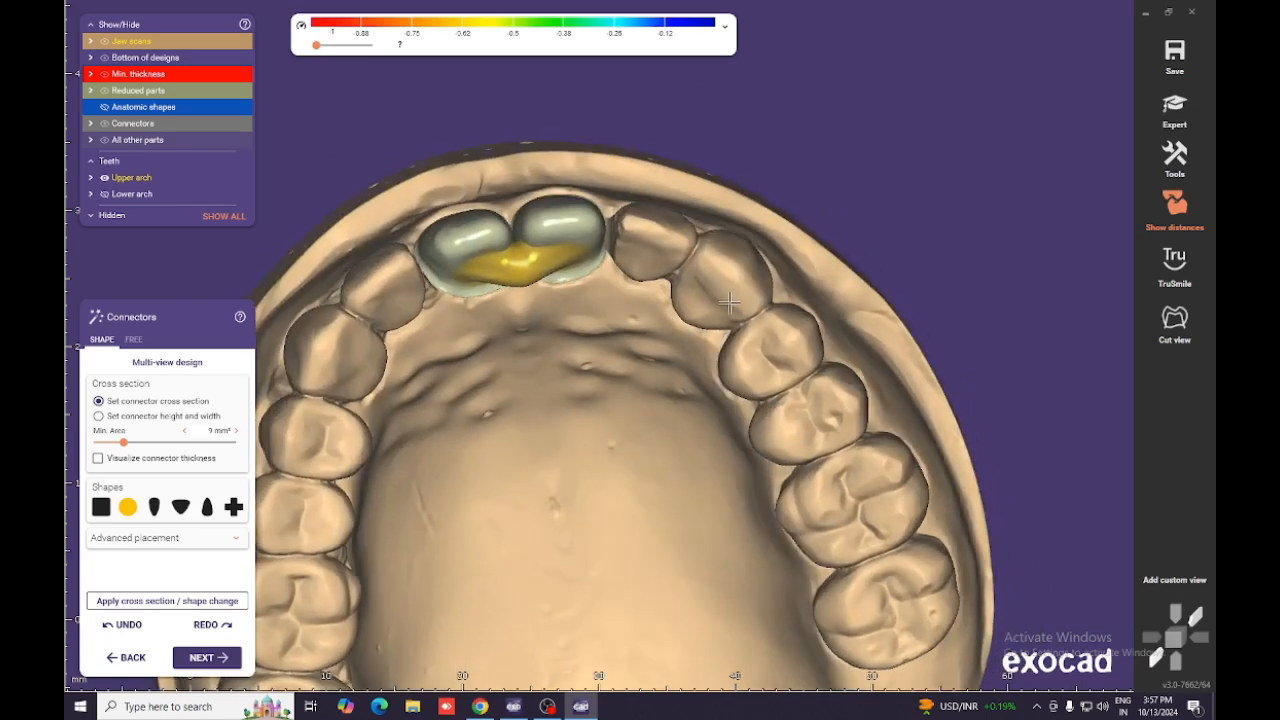
click(99, 416)
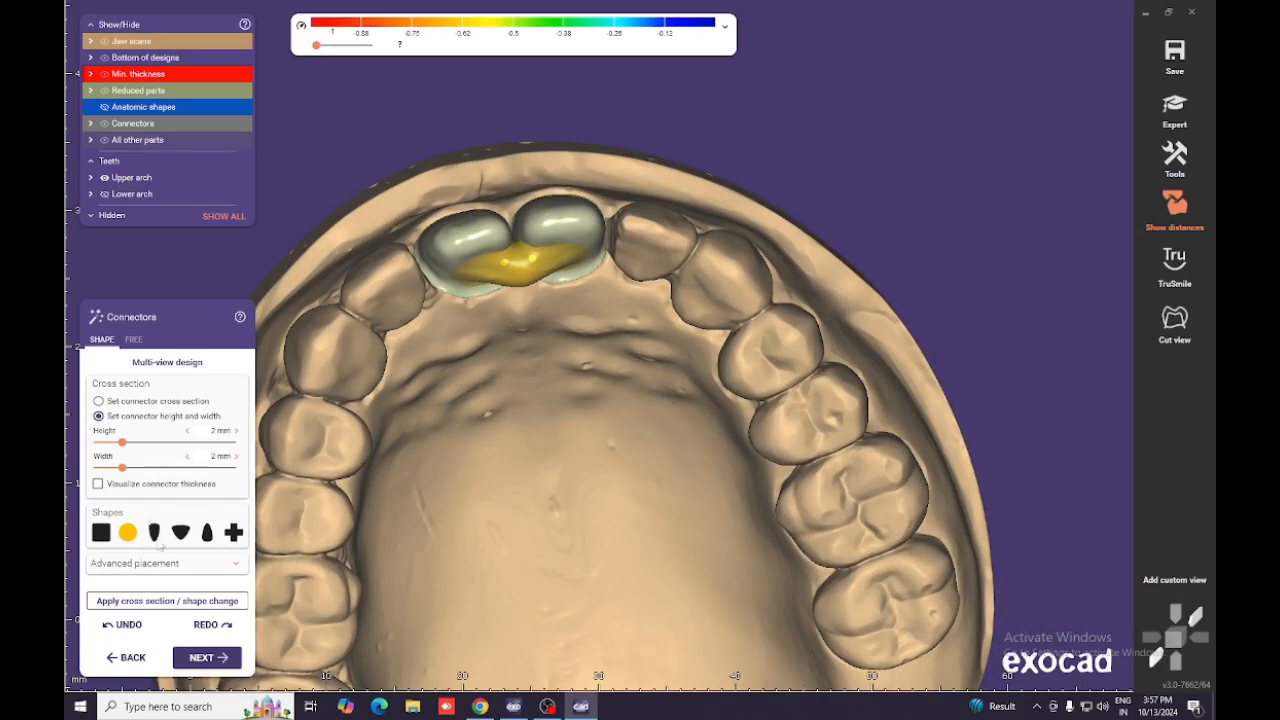
click(167, 601)
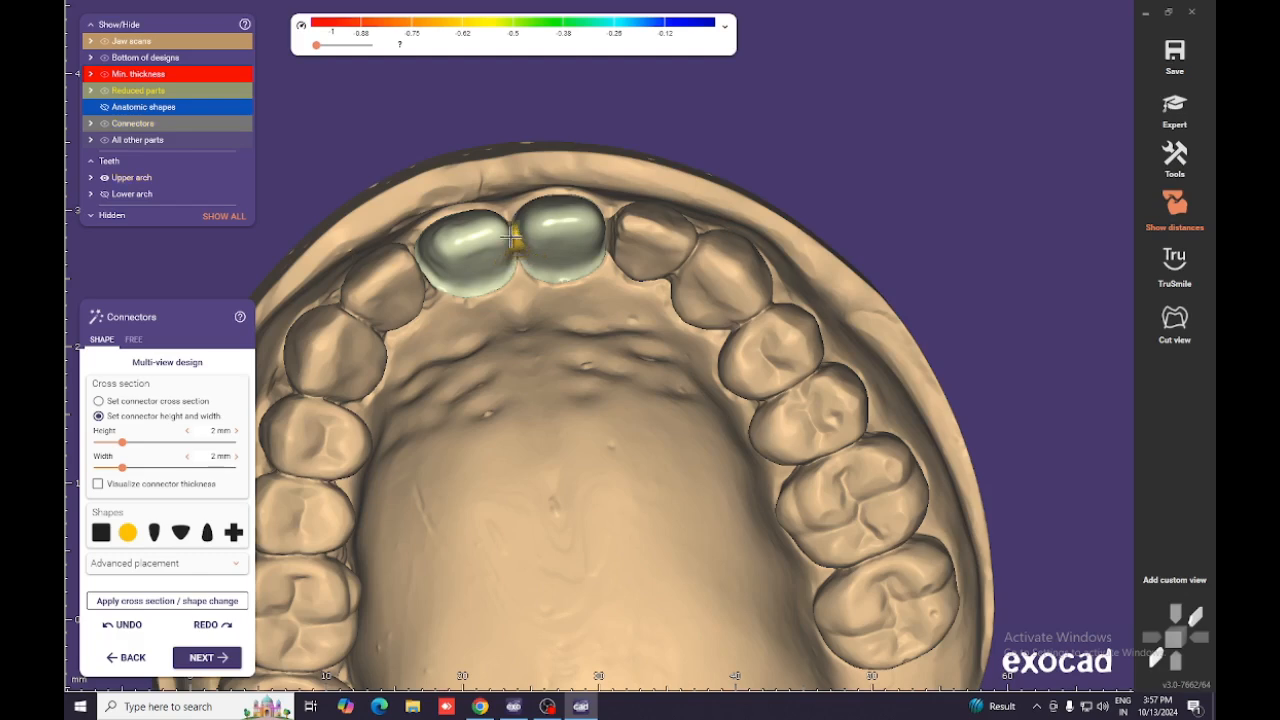
right_drag(510, 237, 526, 250)
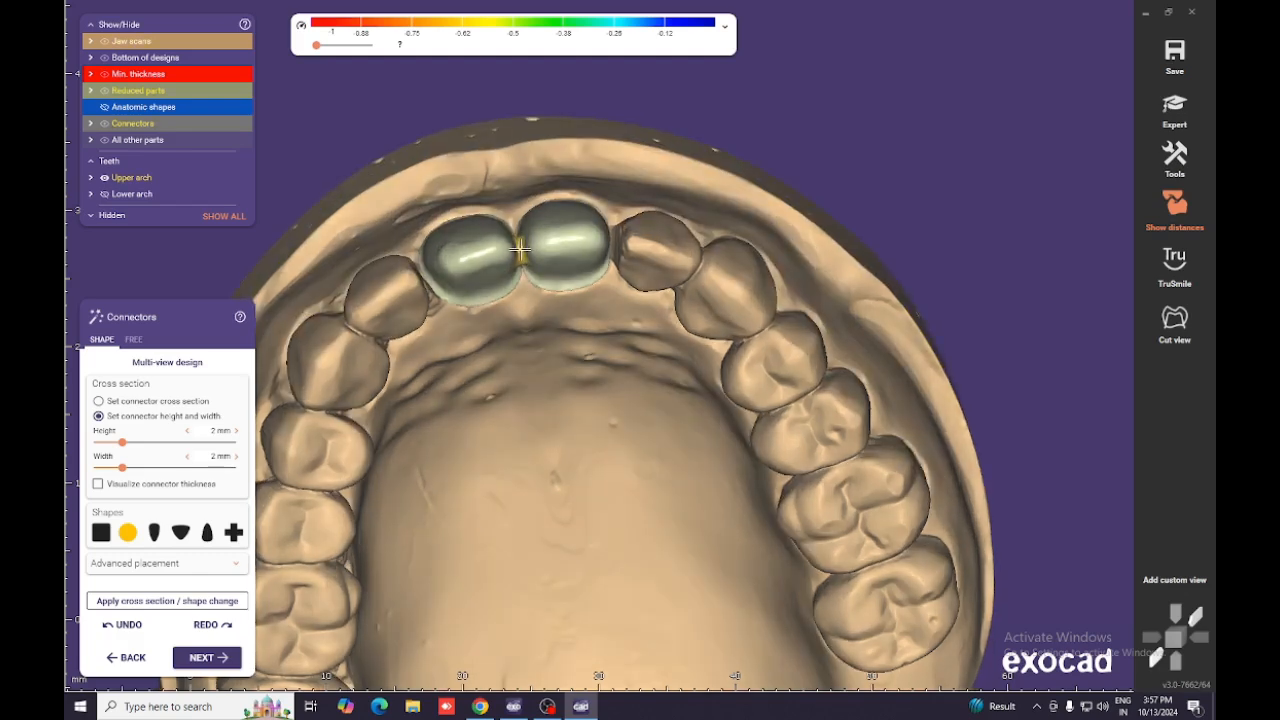
right_drag(522, 262, 518, 207)
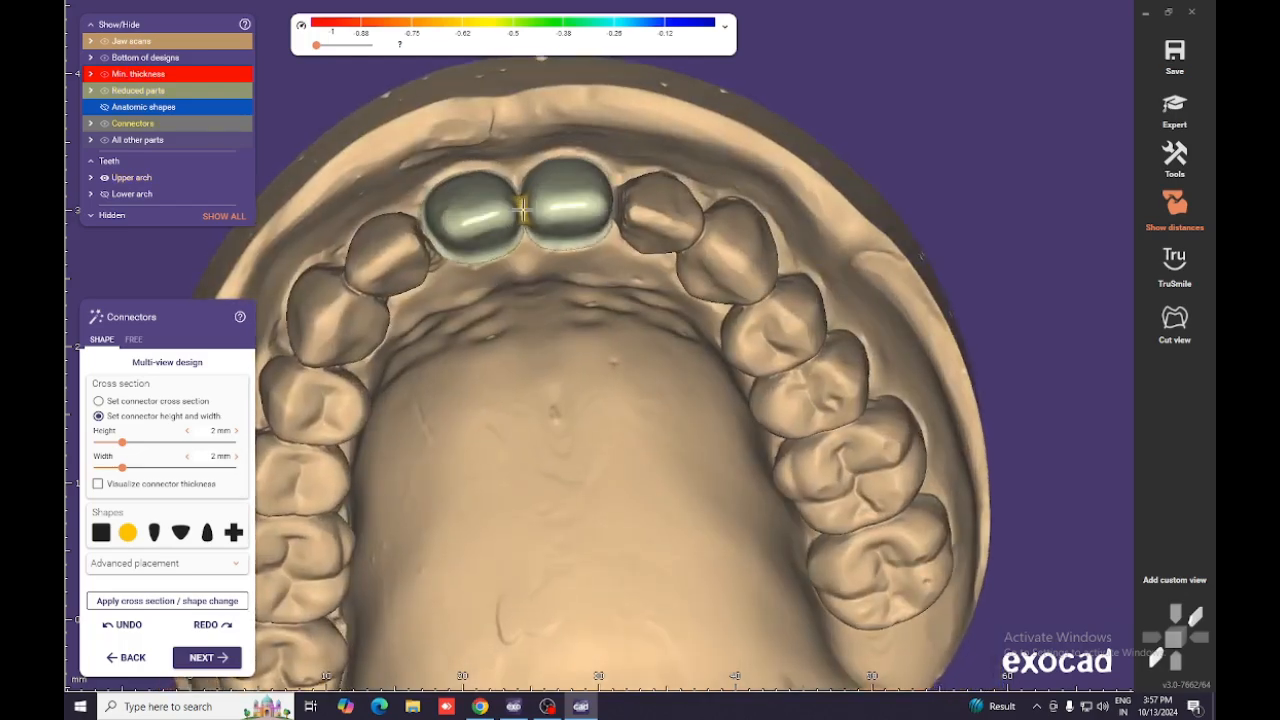
scroll(520, 208, up, 3)
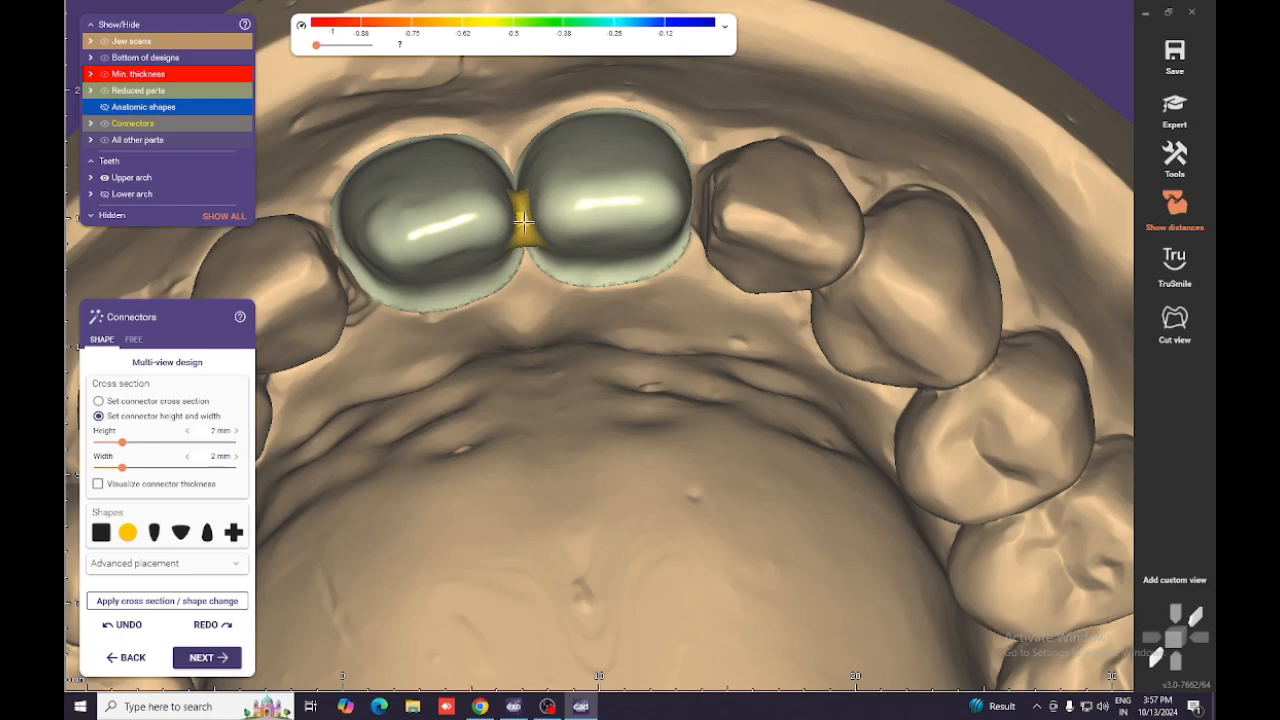
right_drag(522, 219, 272, 436)
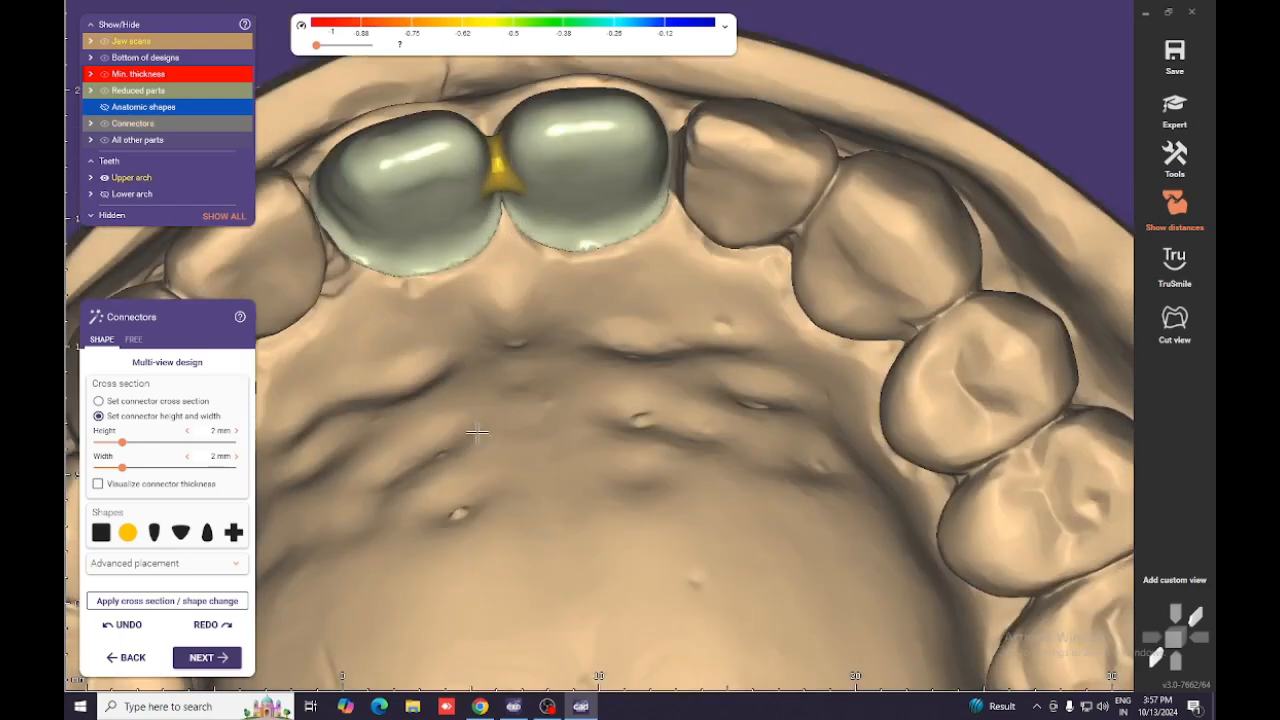
With only the lower jaw shown, shift the connectors on both sides of pontic 35 slightly towards the buccal side.
scroll(508, 414, down, 3)
right_drag(508, 414, 525, 372)
scroll(516, 379, down, 5)
middle_drag(525, 372, 543, 263)
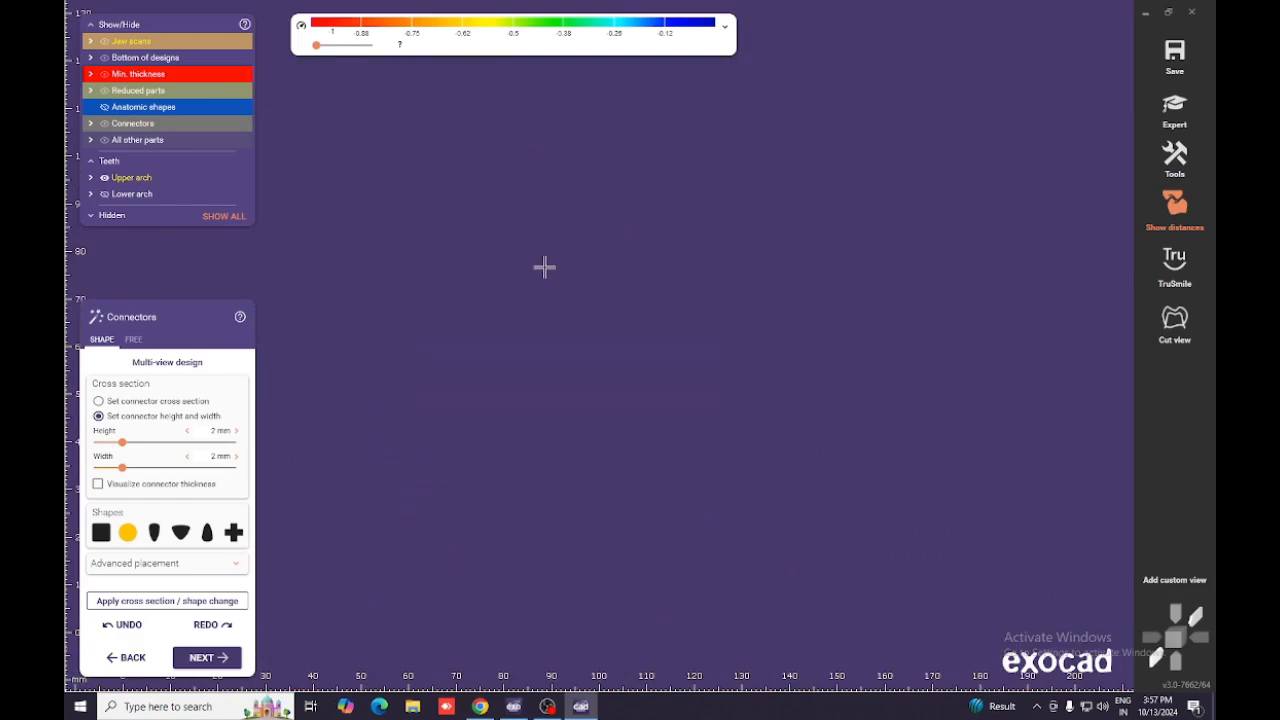
right_drag(543, 267, 633, 197)
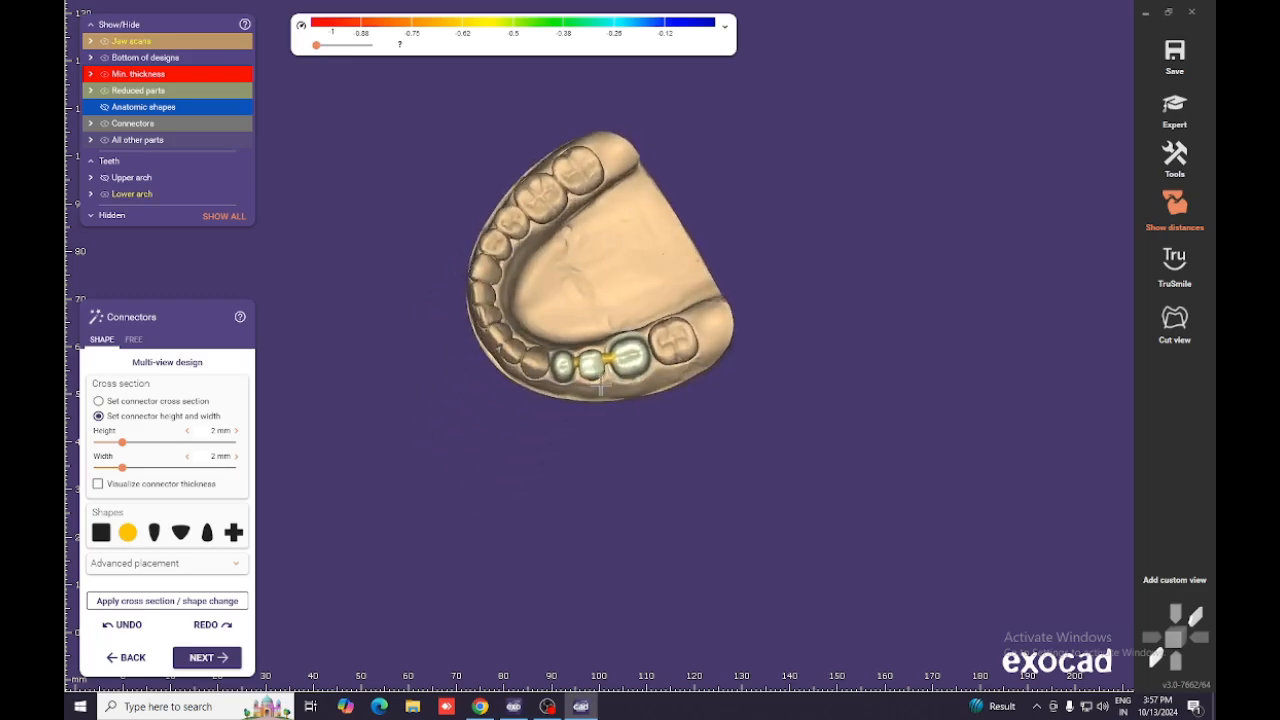
scroll(600, 360, up, 8)
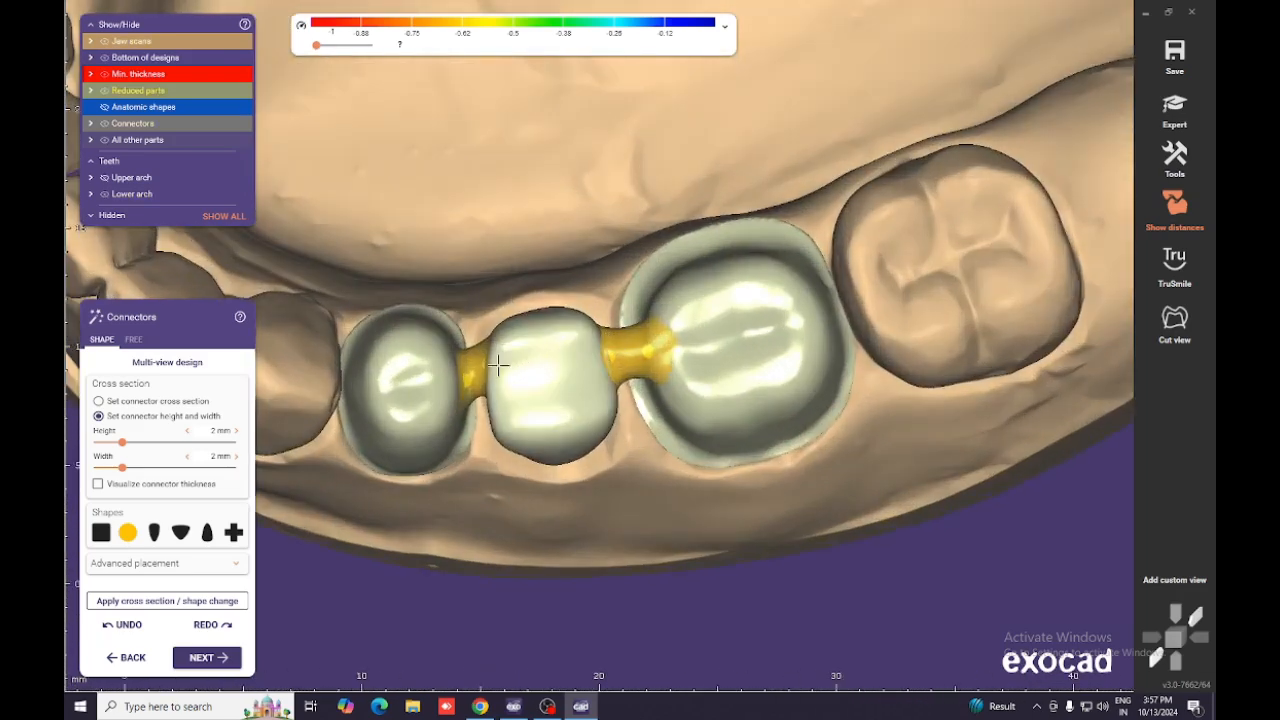
mouse_move(498, 366)
mouse_down()
mouse_move(491, 391)
mouse_move(481, 383)
mouse_up()
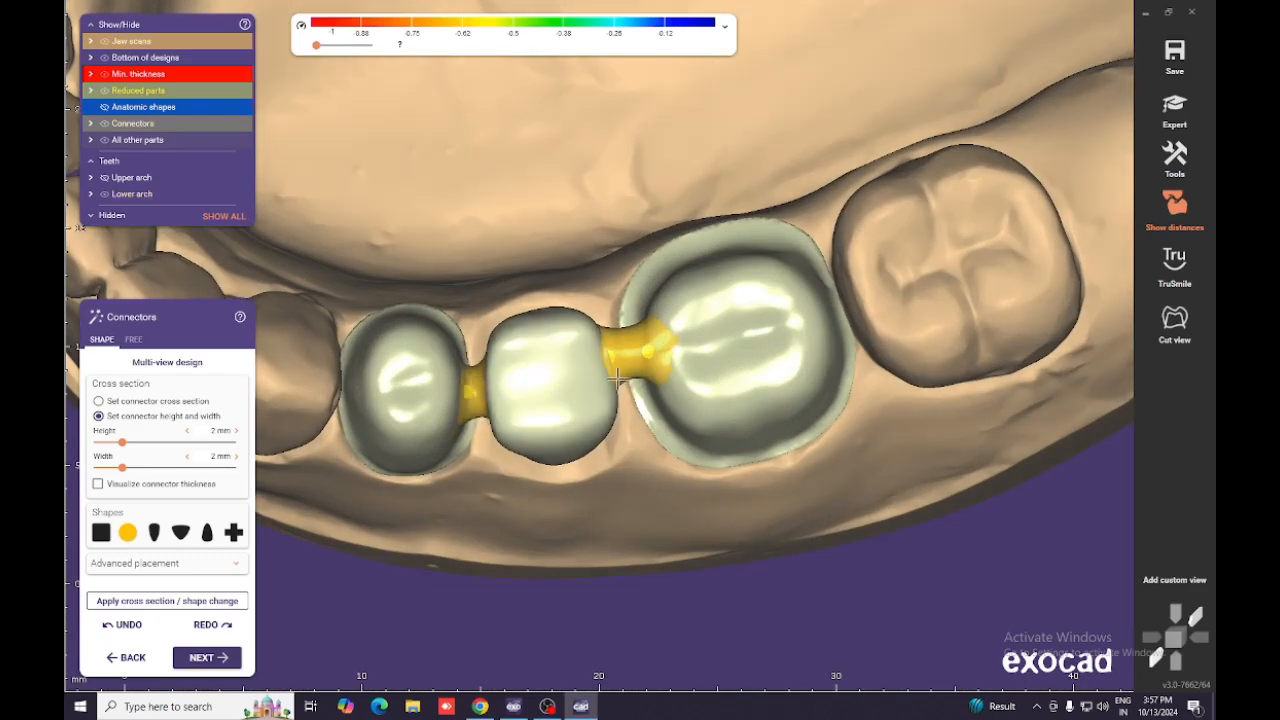
drag(636, 368, 630, 390)
scroll(624, 350, down, 3)
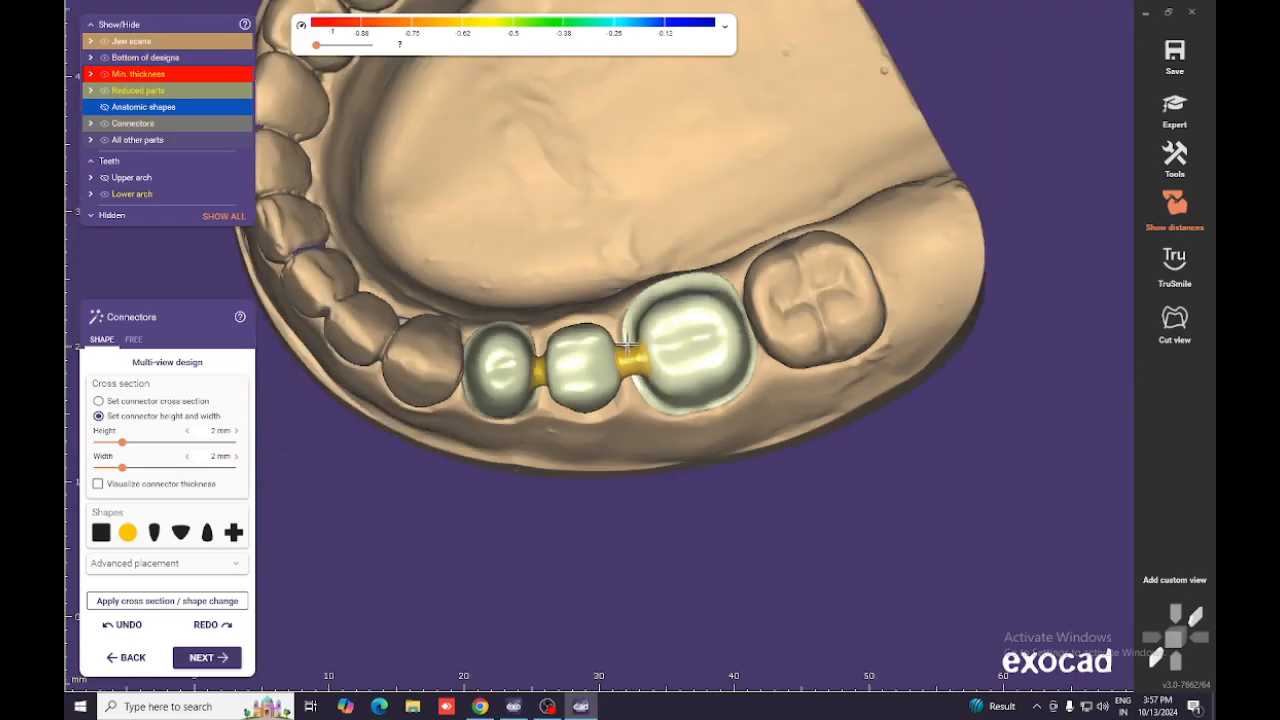
mouse_move(628, 343)
right_down()
mouse_move(628, 300)
mouse_move(626, 340)
right_up()
middle_drag(626, 340, 643, 371)
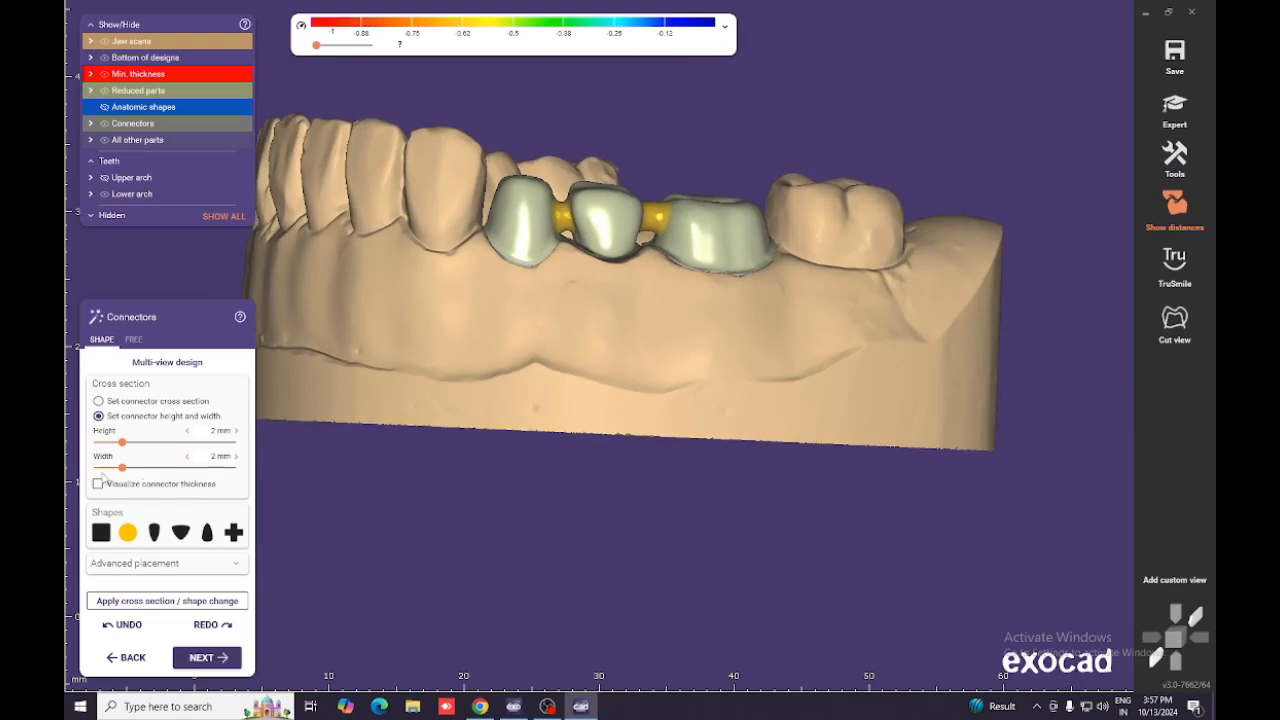
Switch to Expert mode and set the connector between 35 and 36 to 2.5 mm height and 3.5 mm width, applying the change.
click(1176, 110)
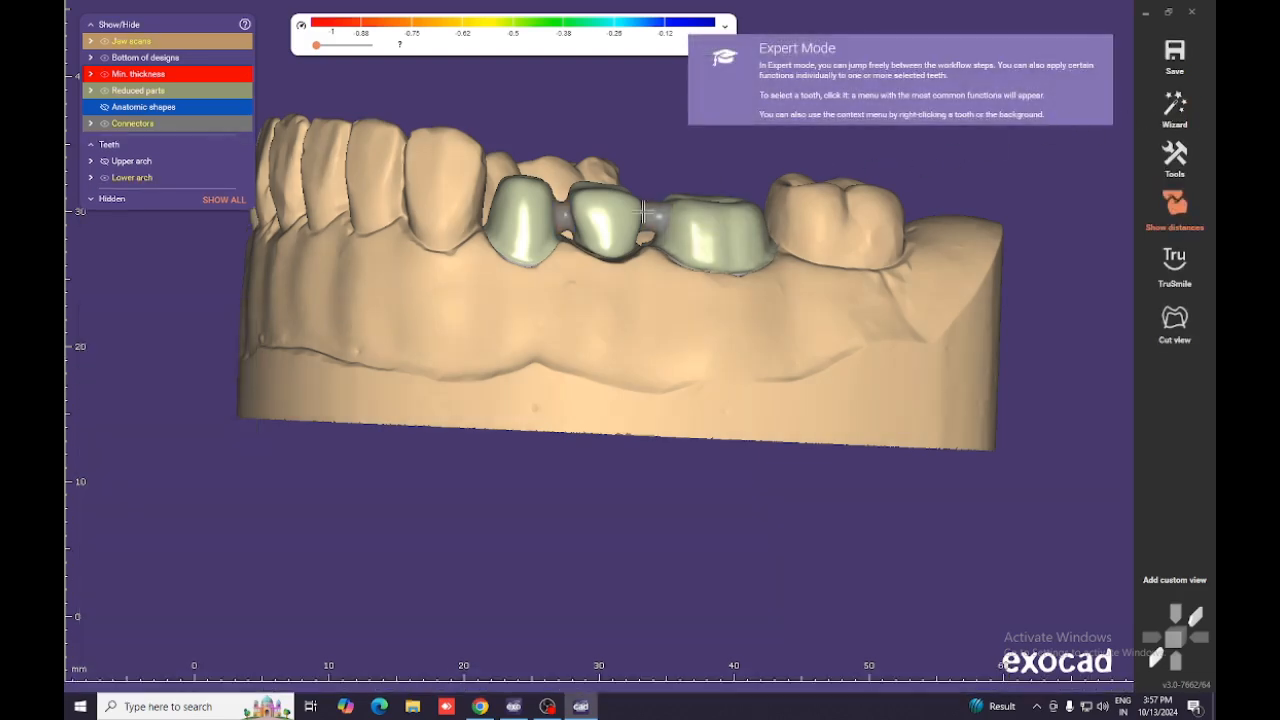
right_drag(641, 214, 628, 243)
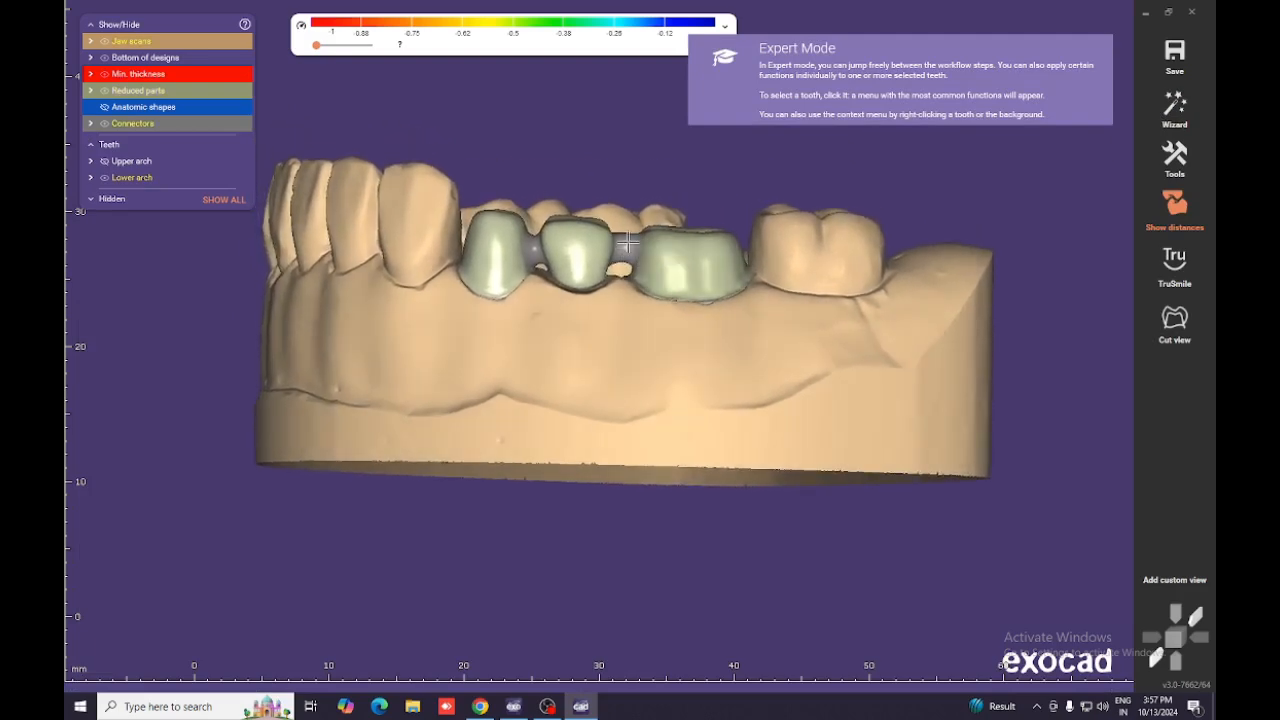
click(628, 243)
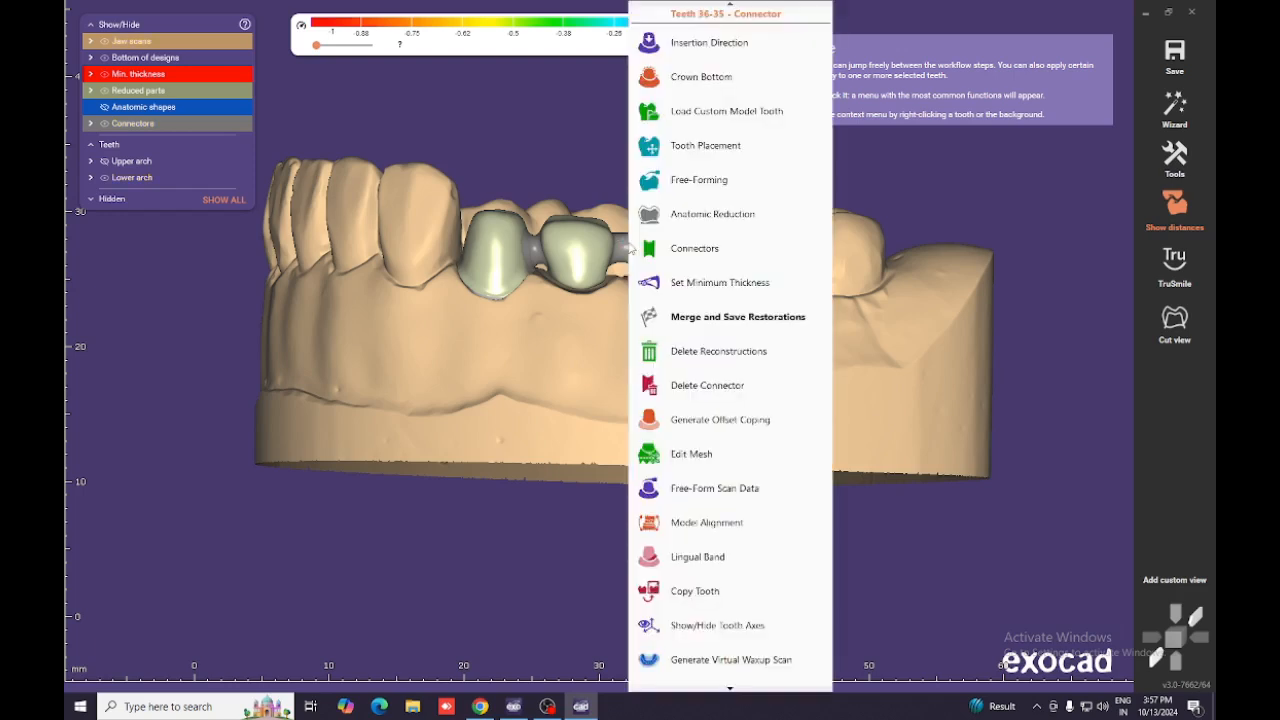
click(688, 250)
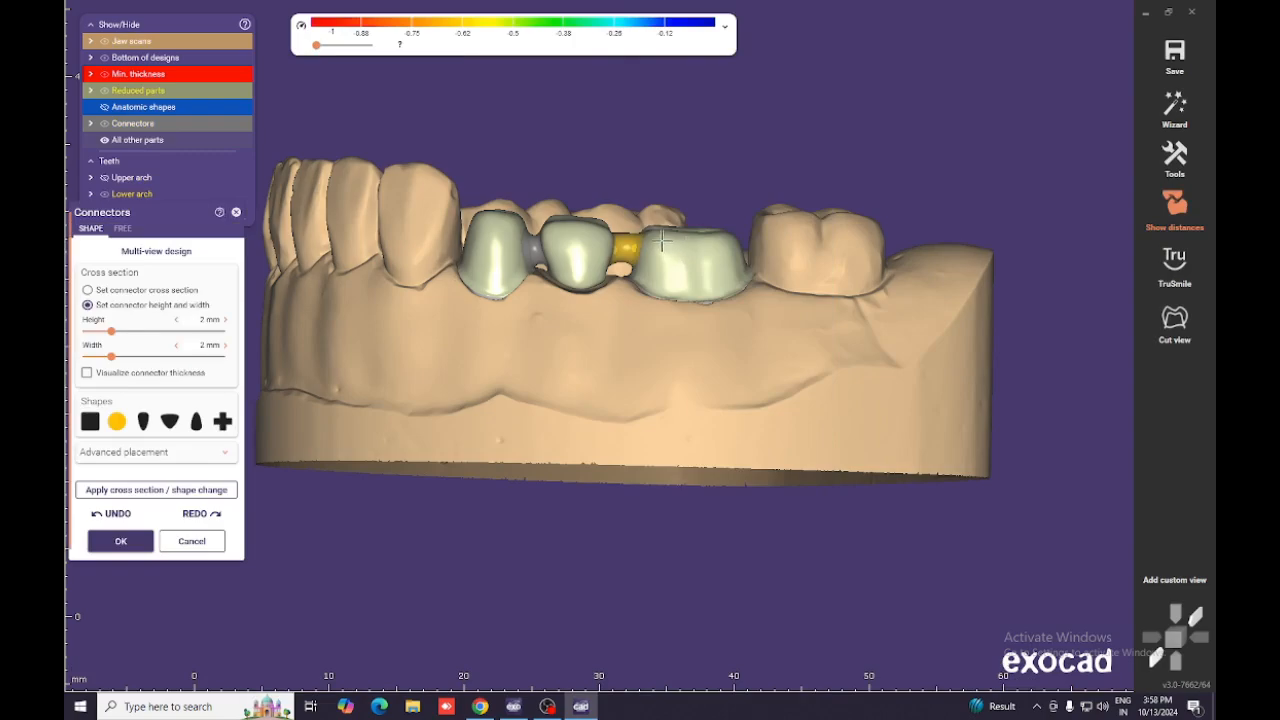
right_drag(662, 241, 643, 243)
middle_drag(643, 243, 660, 149)
right_drag(660, 149, 648, 203)
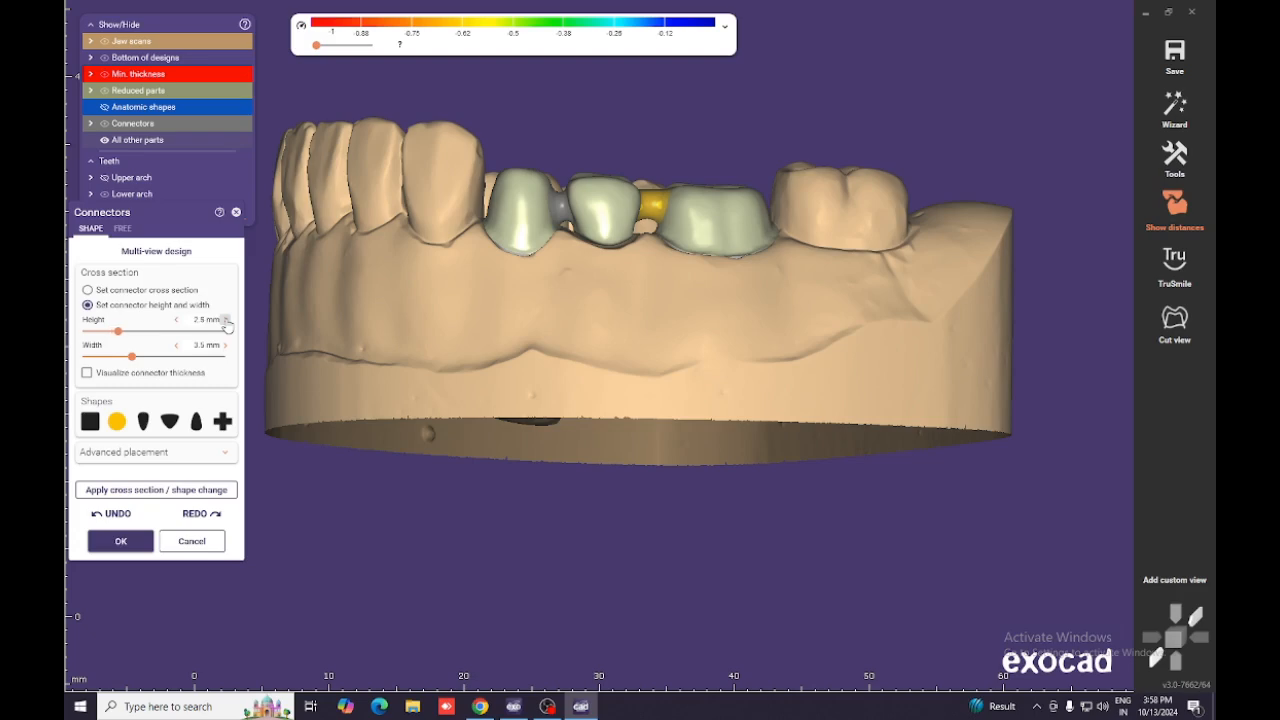
click(143, 490)
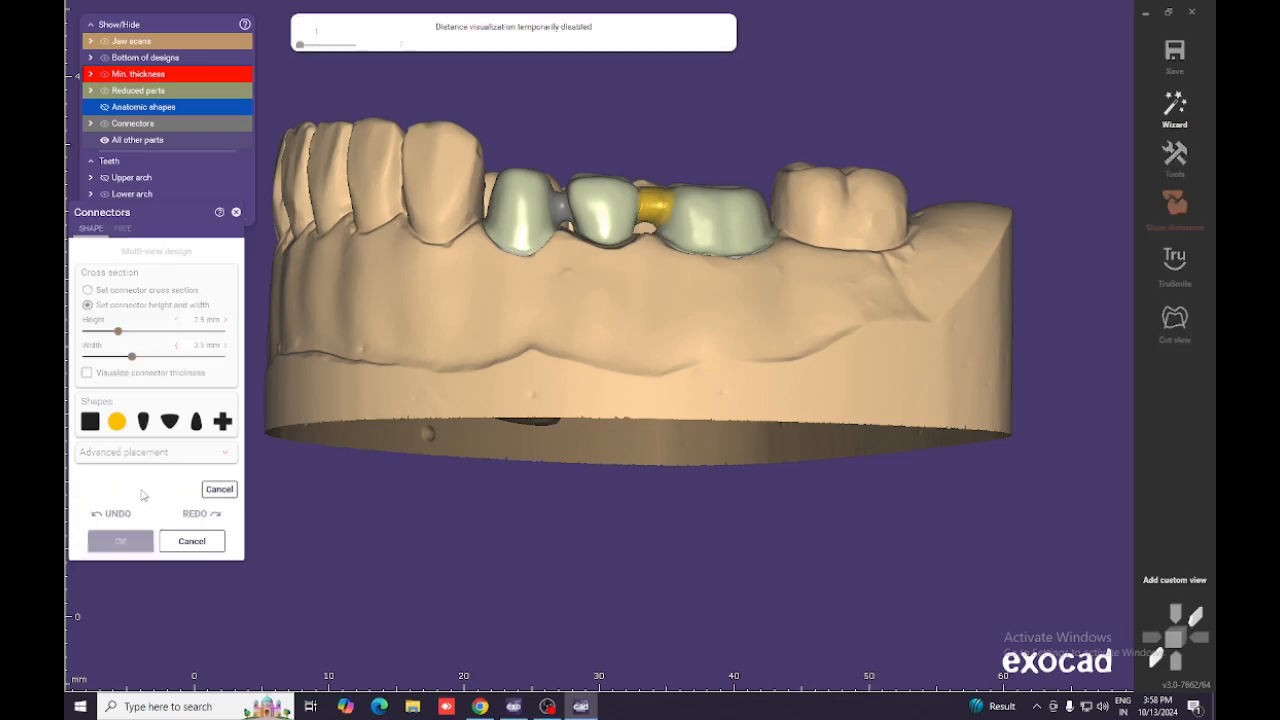
Adjust the position of the enlarged connector between 35 and 36, check it from occlusal and buccal, and accept it.
scroll(597, 226, up, 4)
drag(717, 191, 716, 213)
right_drag(716, 213, 700, 449)
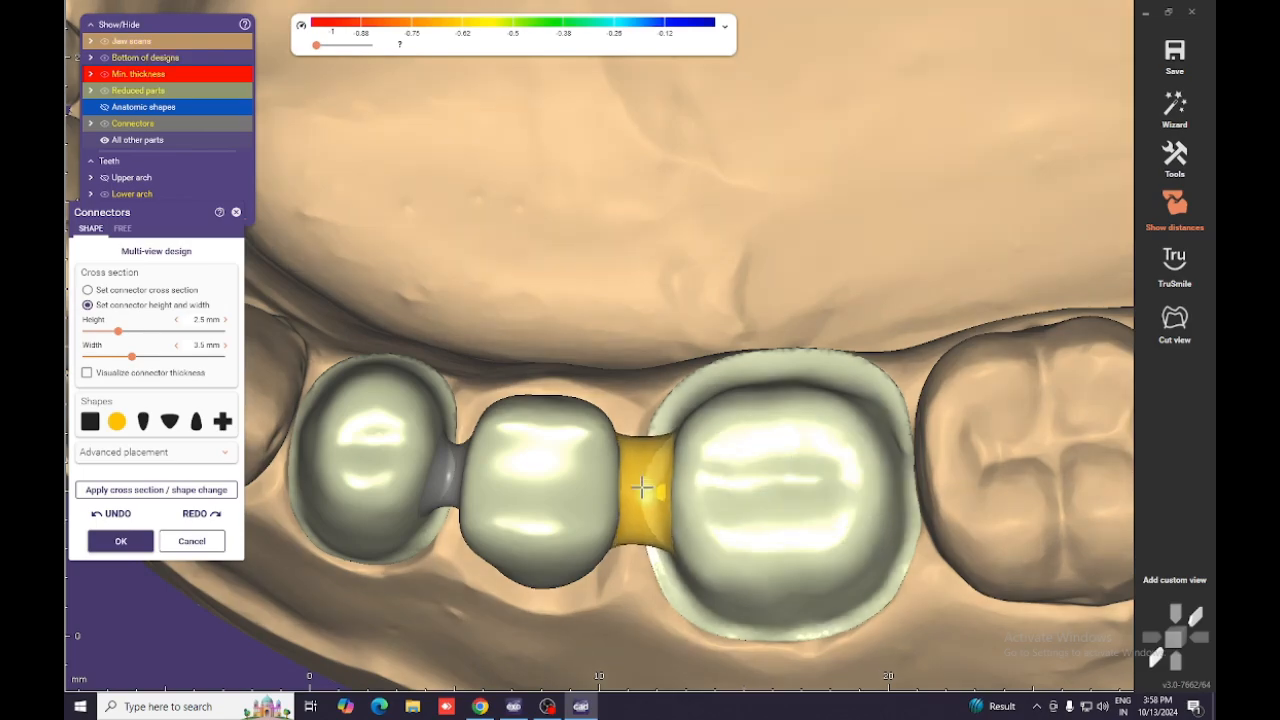
right_drag(645, 487, 659, 439)
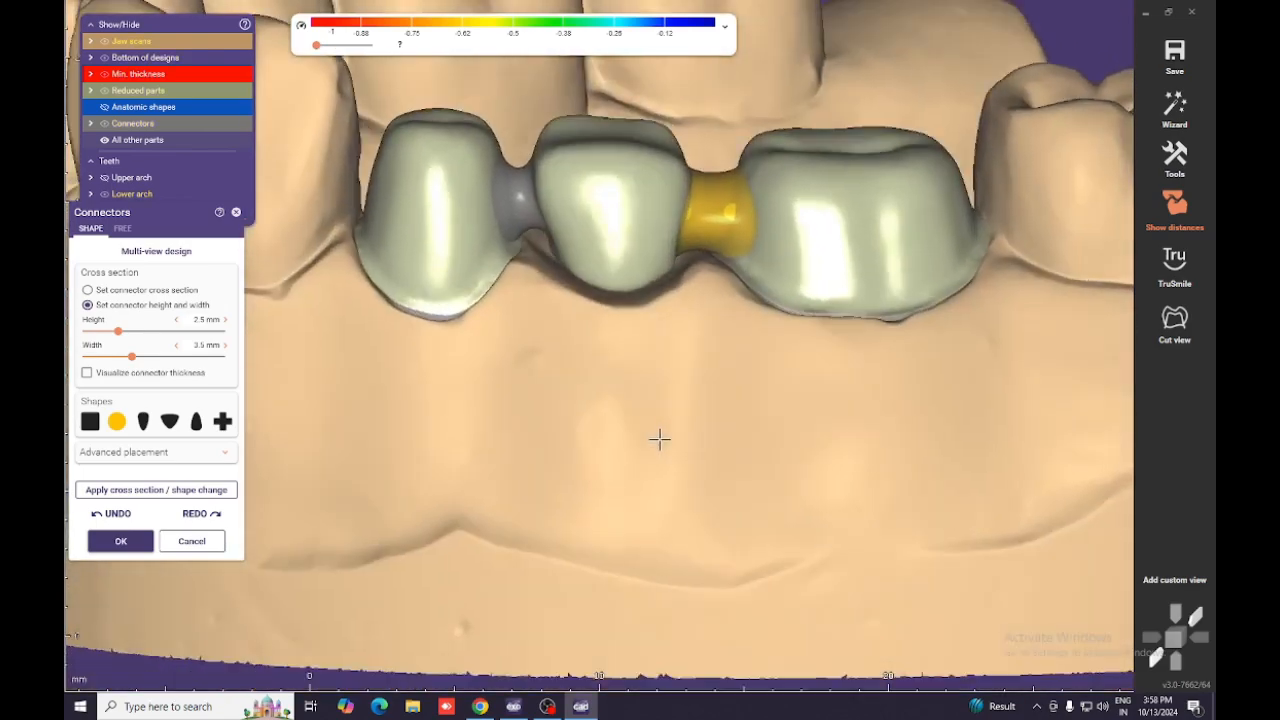
click(120, 541)
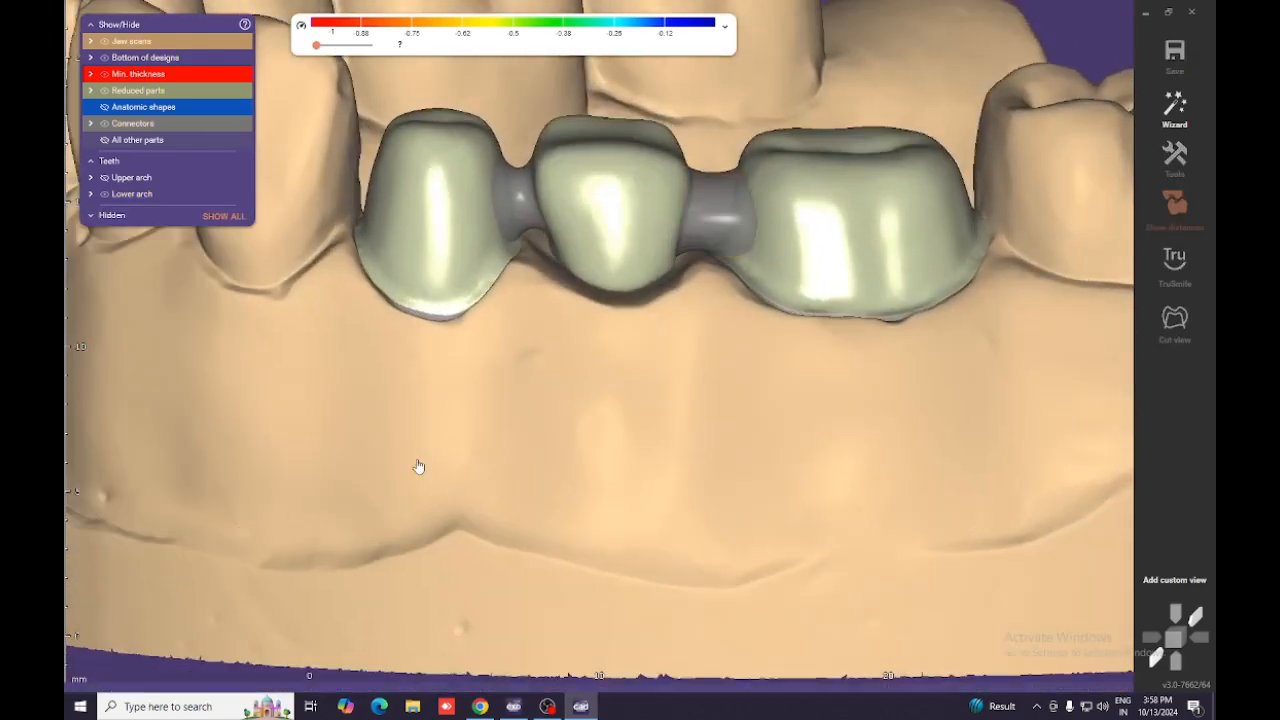
Set the connector between 34 and 35 to 2.8 mm height and 3.7 mm width, apply the change, and accept it.
right_drag(417, 463, 625, 315)
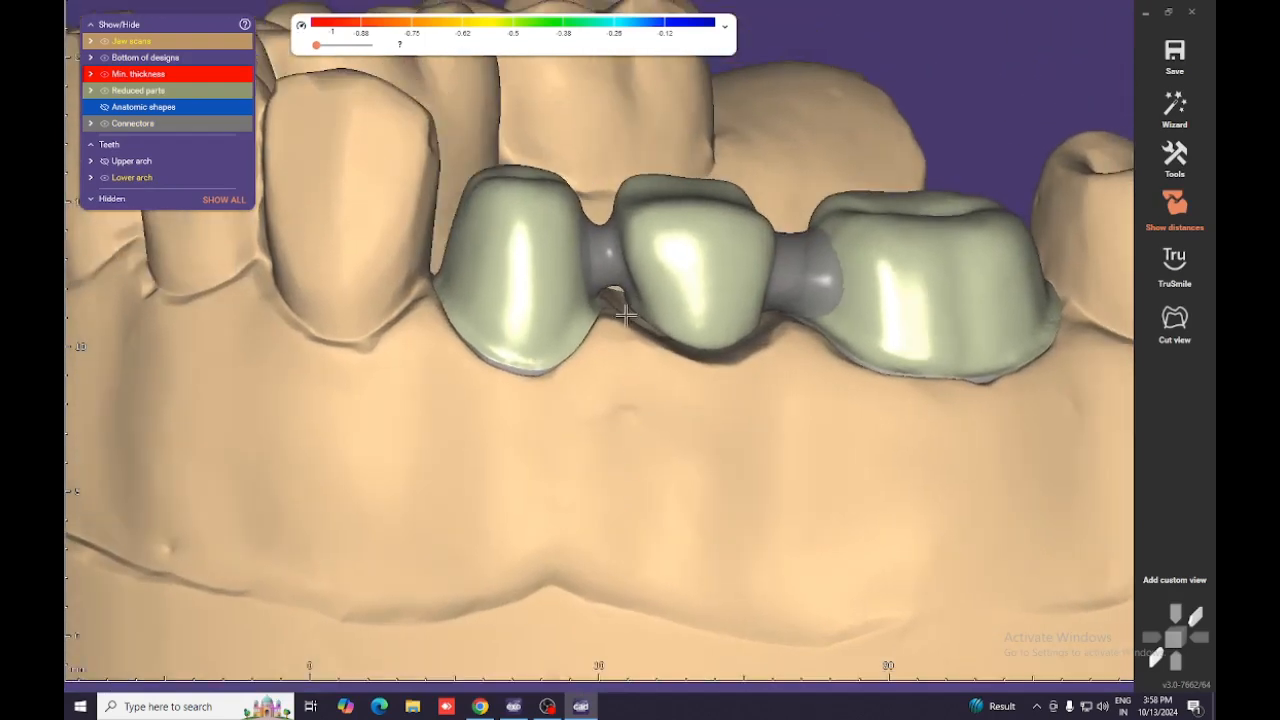
right_click(606, 252)
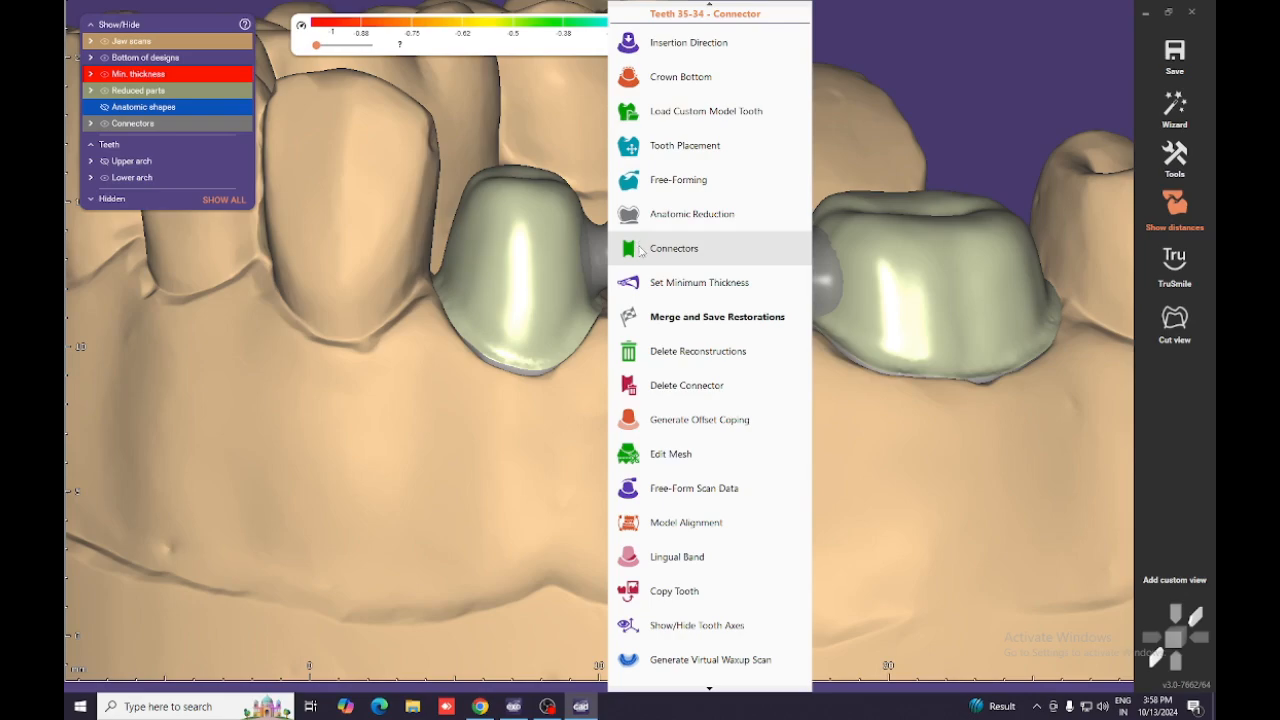
click(640, 248)
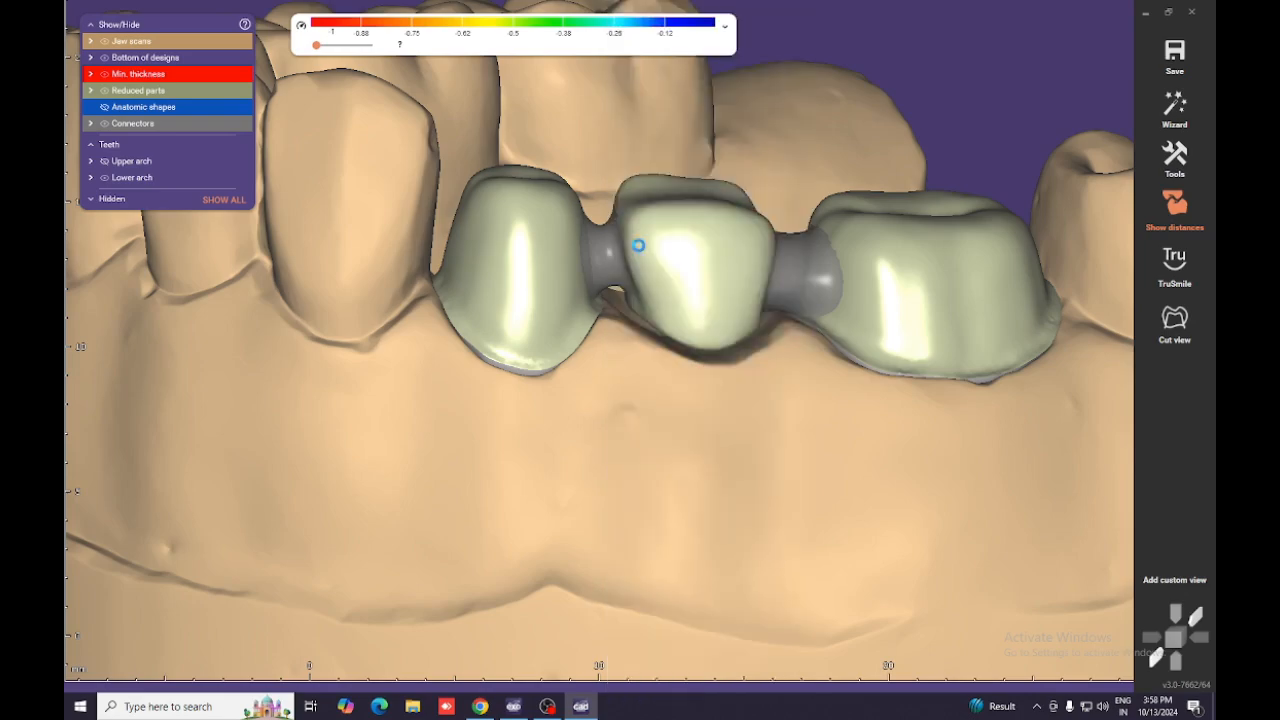
right_drag(522, 317, 534, 231)
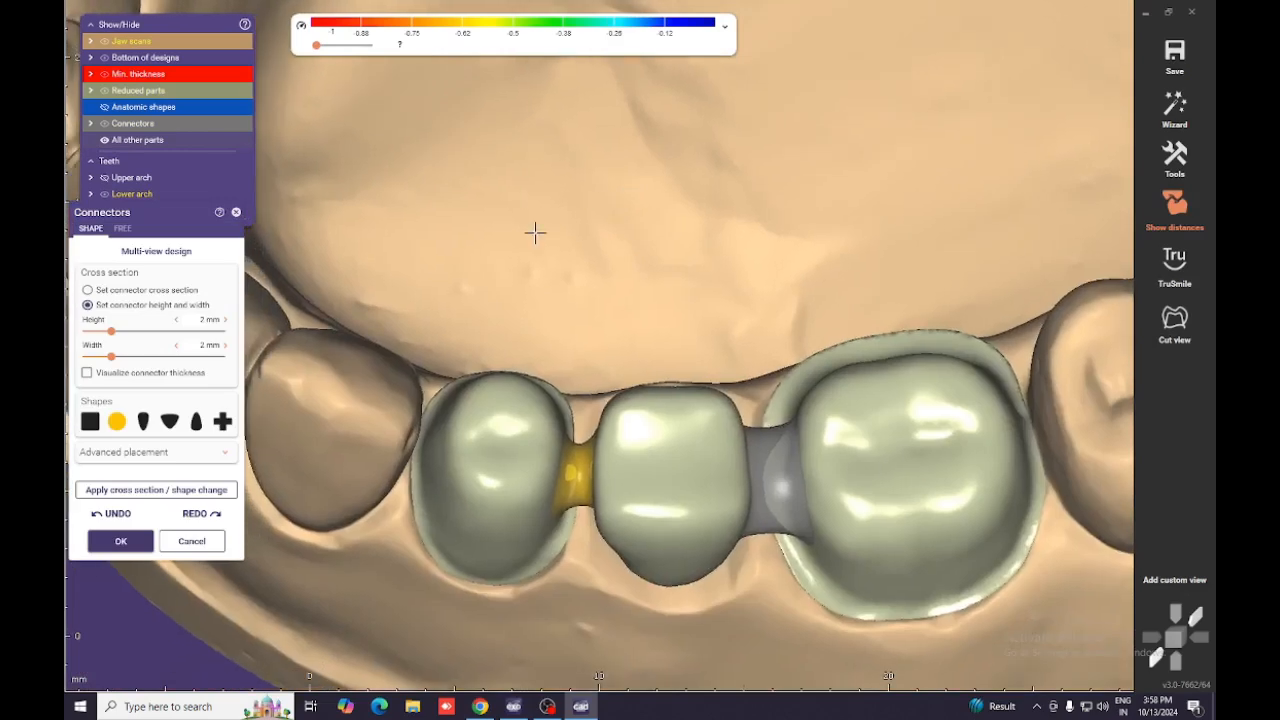
click(134, 356)
click(122, 331)
click(138, 493)
right_drag(489, 457, 509, 280)
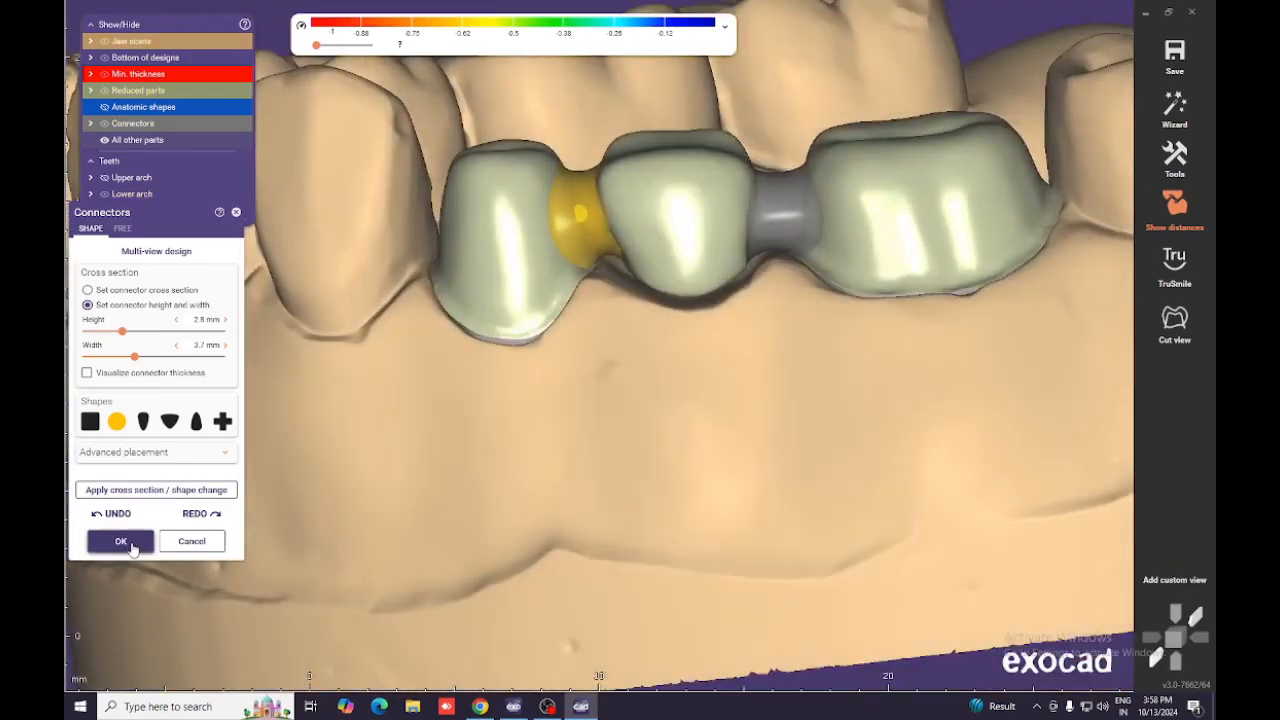
click(130, 546)
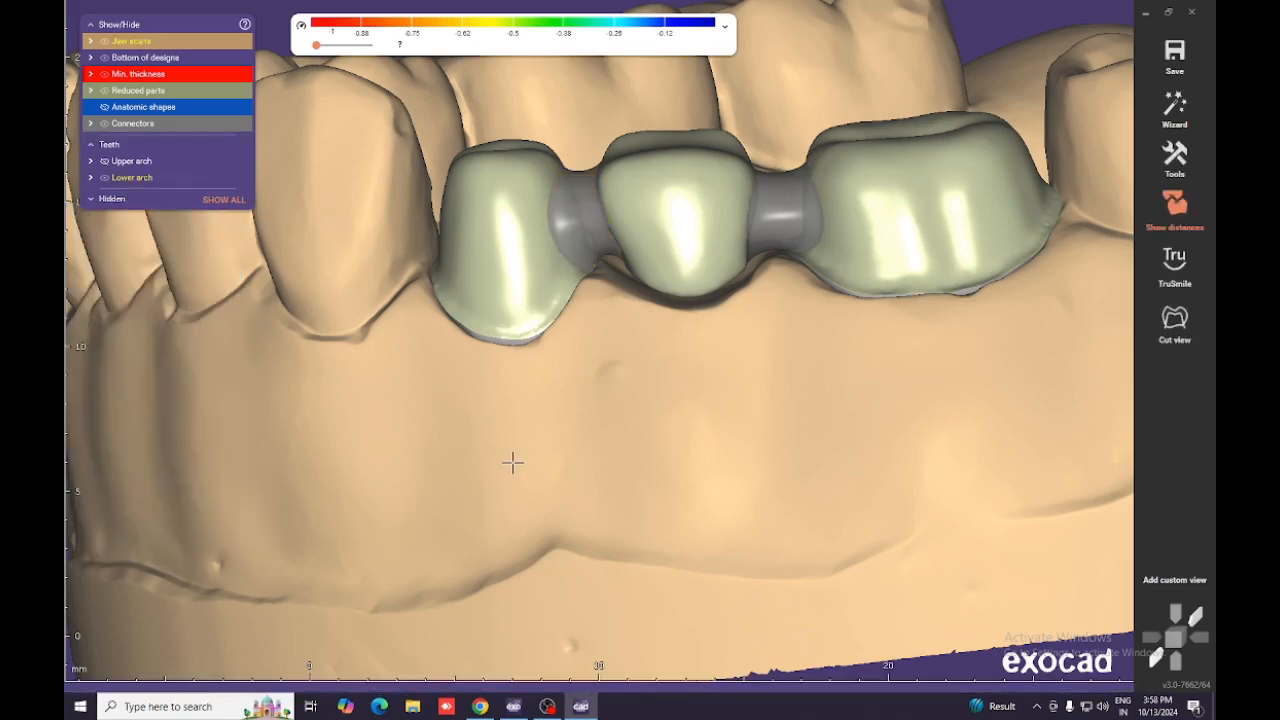
Show the upper jaw together with the lower and check the copings and the bridge against the opposing teeth.
scroll(512, 462, down, 5)
right_drag(540, 451, 758, 268)
key(u)
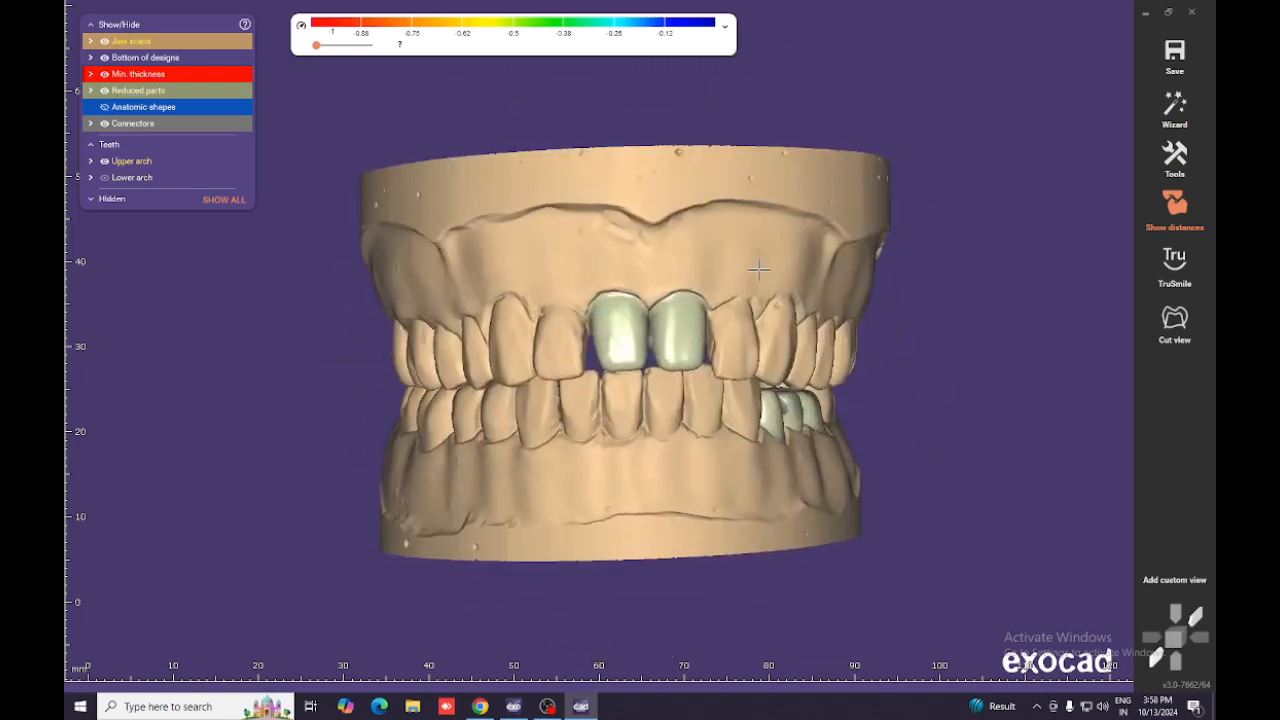
right_drag(923, 434, 563, 551)
scroll(610, 430, up, 6)
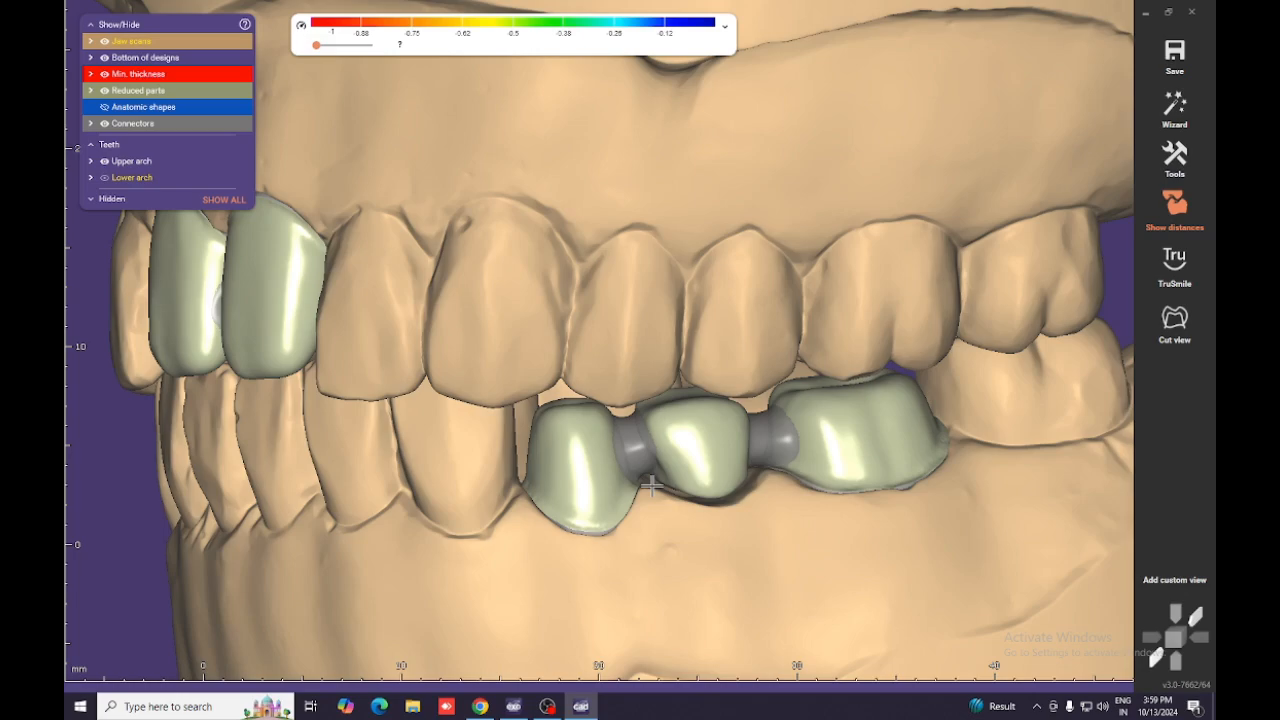
right_drag(651, 486, 697, 408)
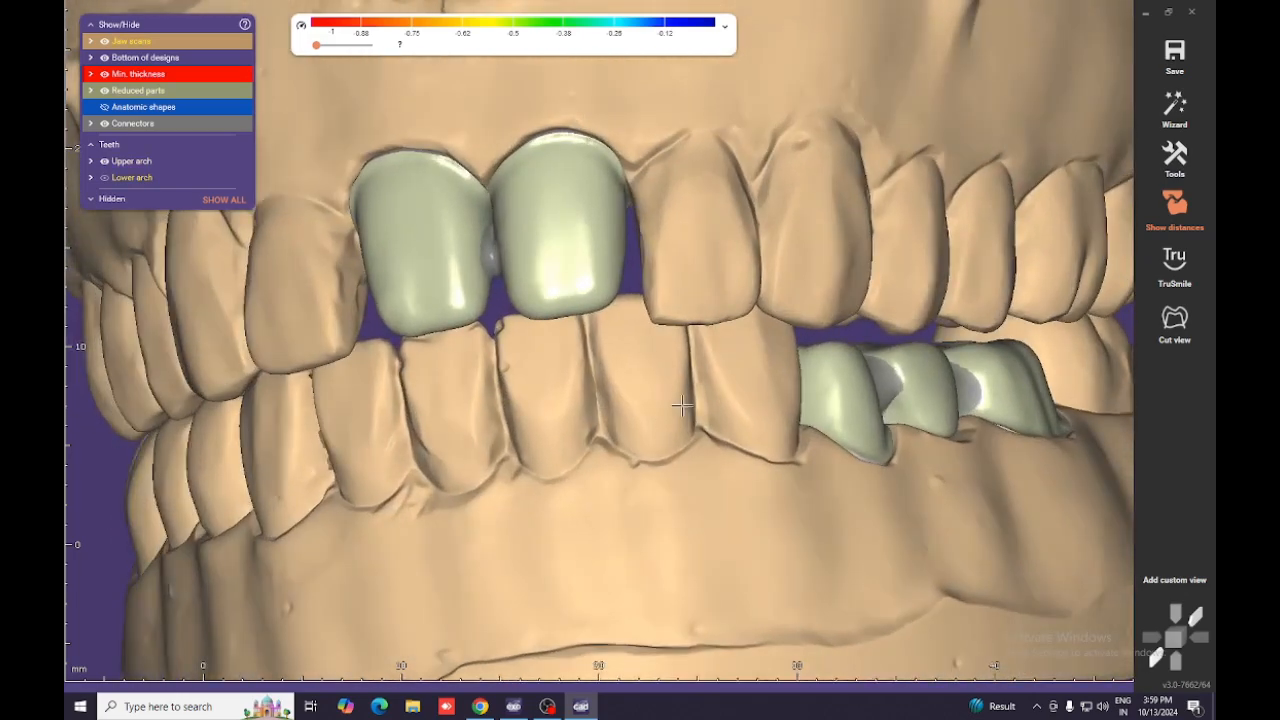
Return to Wizard mode to merge and save the restorations, and inspect the merged copings and bridge from several sides.
click(1175, 108)
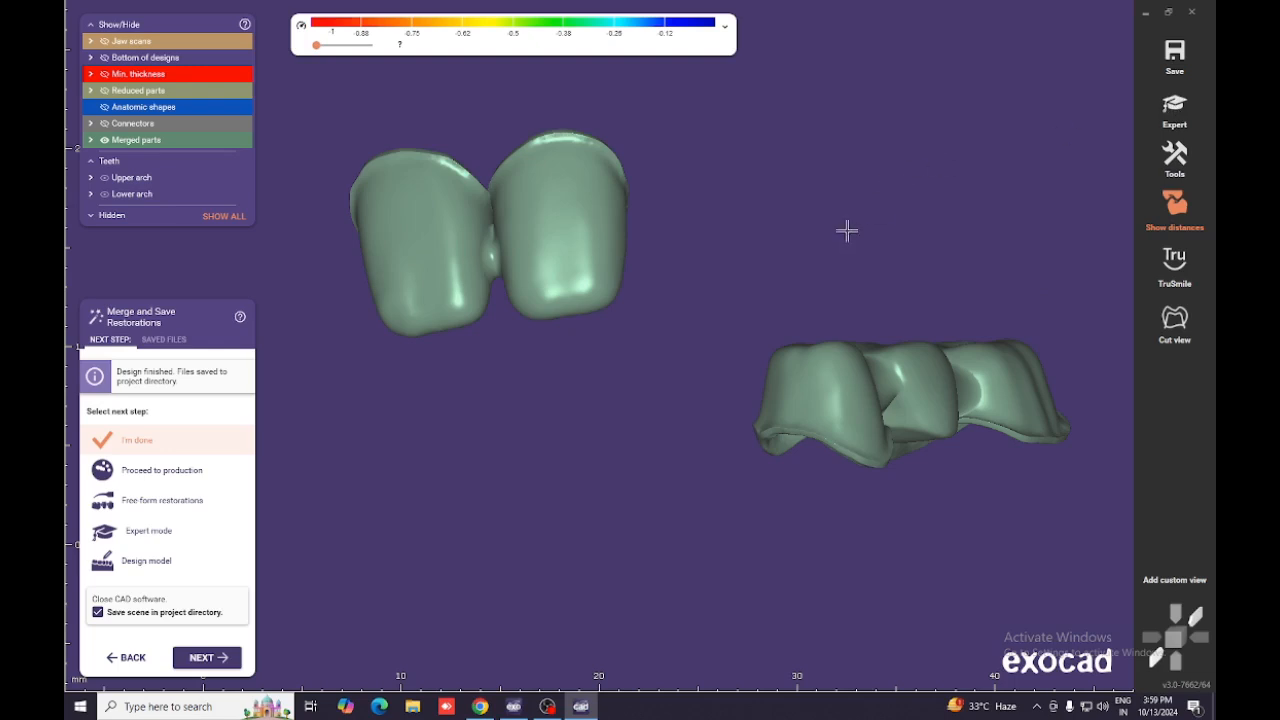
scroll(738, 283, down, 3)
right_drag(713, 346, 714, 353)
middle_drag(713, 352, 682, 546)
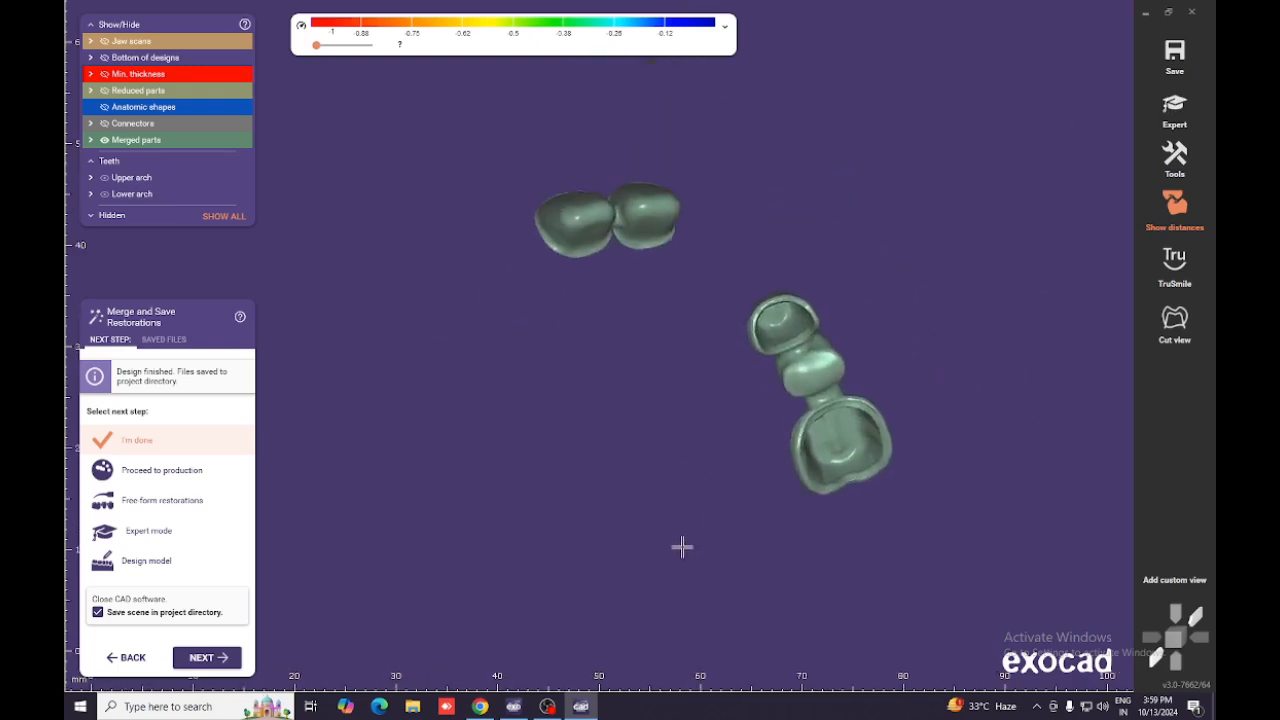
right_drag(682, 546, 783, 517)
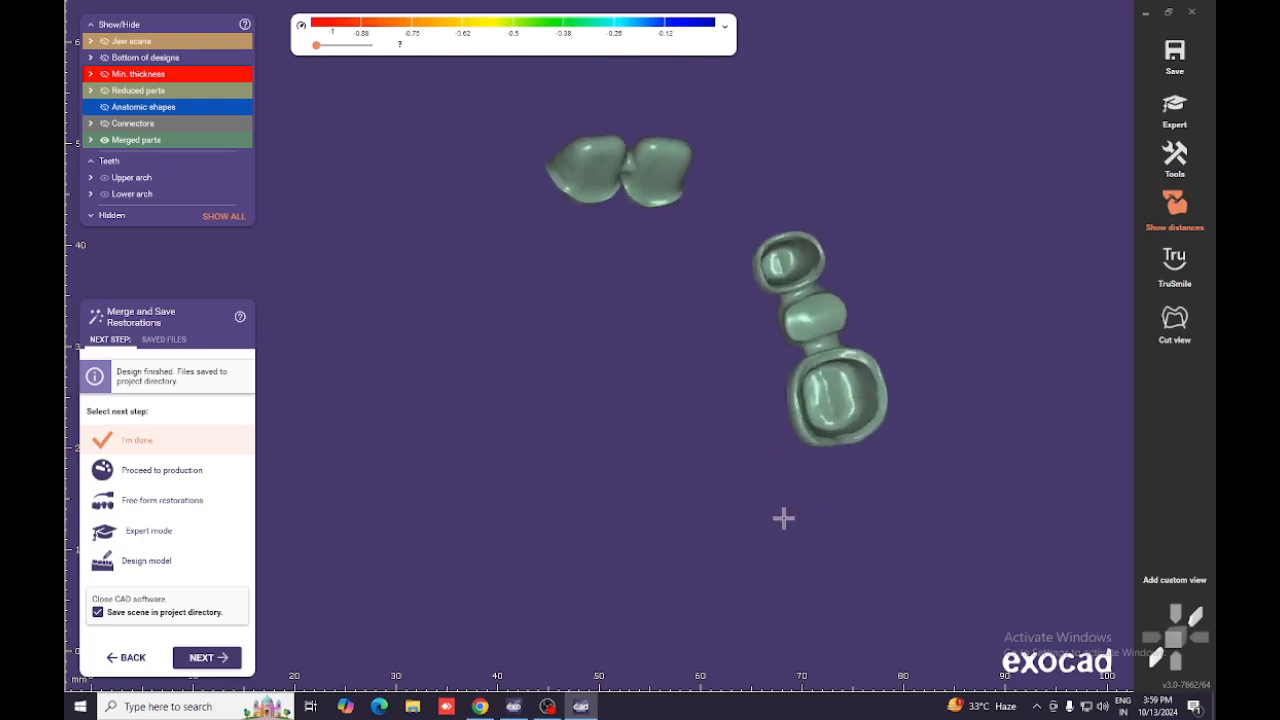